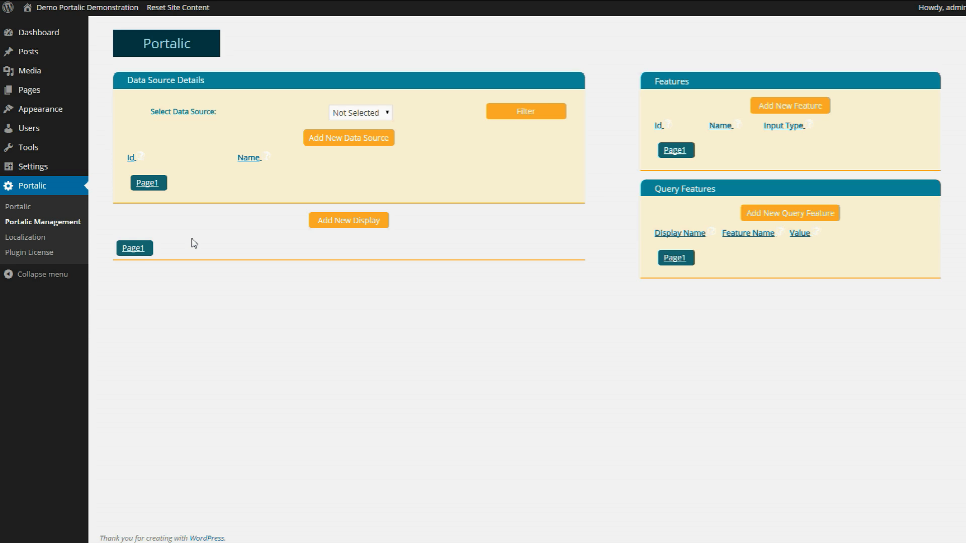
- Start a new data source named Band, with system name bands and a contact e-mail
{"action": "left_click", "coordinate": [324, 143]}
{"action": "left_click", "coordinate": [354, 124]}
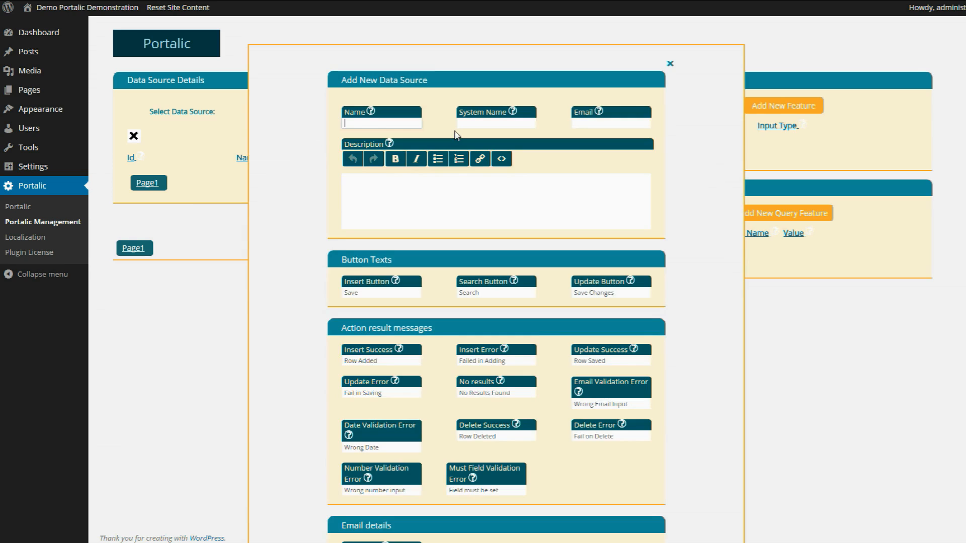
{"action": "type", "text": "Band"}
{"action": "left_click", "coordinate": [464, 124]}
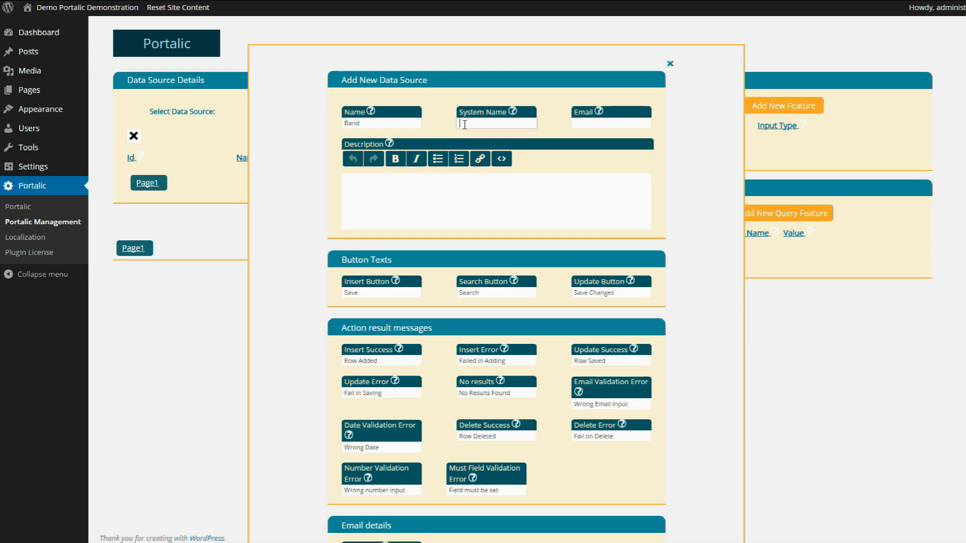
{"action": "type", "text": "bands"}
{"action": "left_click", "coordinate": [584, 124]}
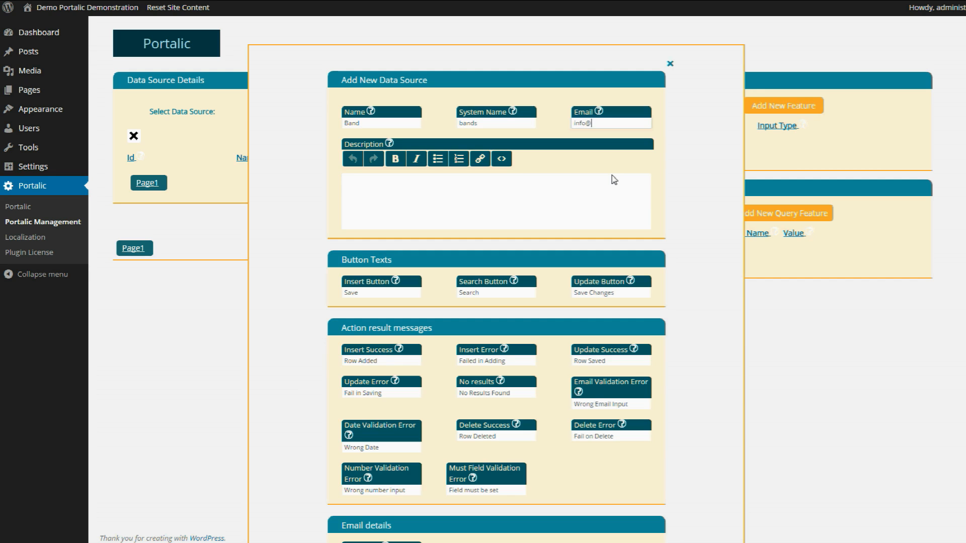
- Prefix the Insert and Search button texts with Band, and replace Row with Band in both success messages
{"action": "left_click", "coordinate": [344, 293]}
{"action": "type", "text": "Band"}
{"action": "left_click", "coordinate": [458, 293]}
{"action": "type", "text": "Band"}
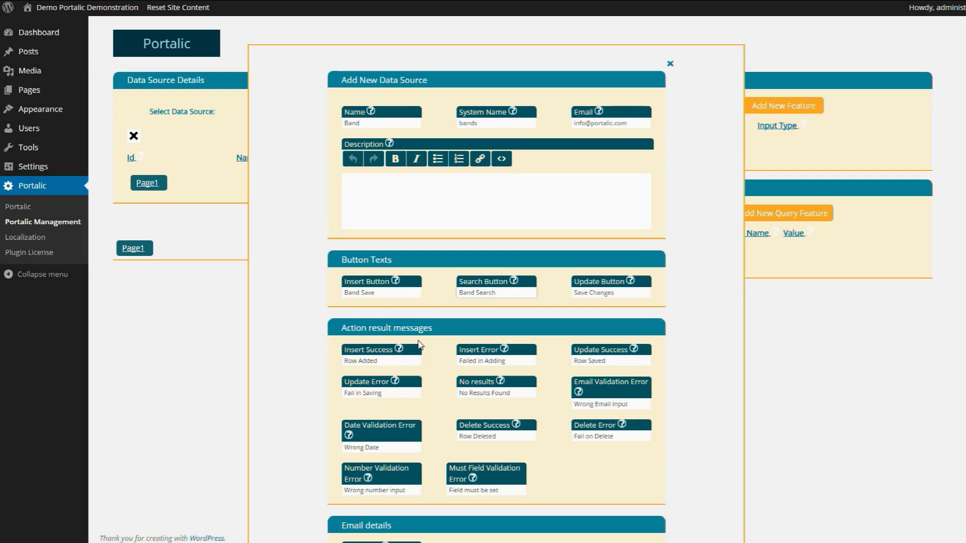
{"action": "double_click", "coordinate": [348, 359]}
{"action": "type", "text": "Band"}
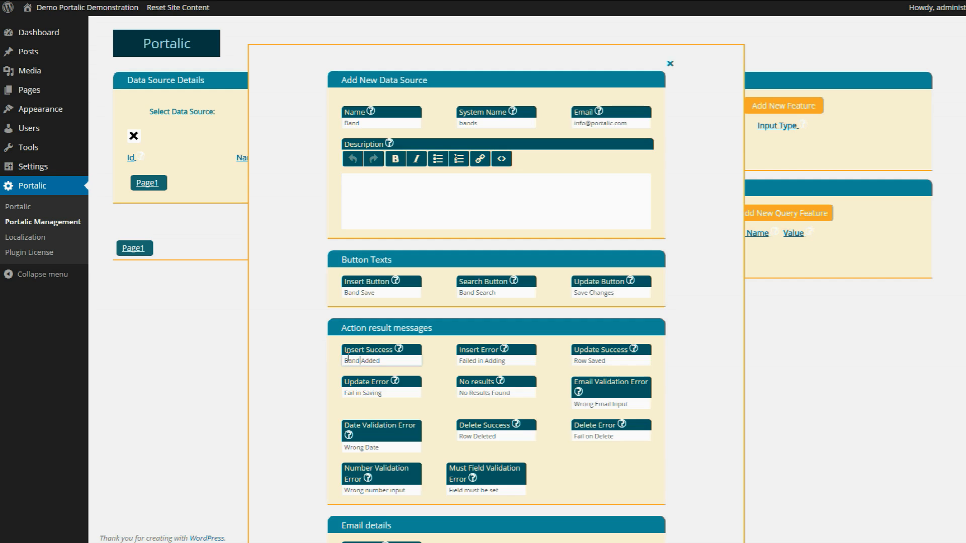
{"action": "double_click", "coordinate": [579, 360]}
{"action": "type", "text": "Band"}
- Set the e-mail title to 'New Band Added to the portal' and reuse it as bold e-mail text
{"action": "scroll", "coordinate": [544, 381], "scroll_direction": "down", "scroll_amount": 3}
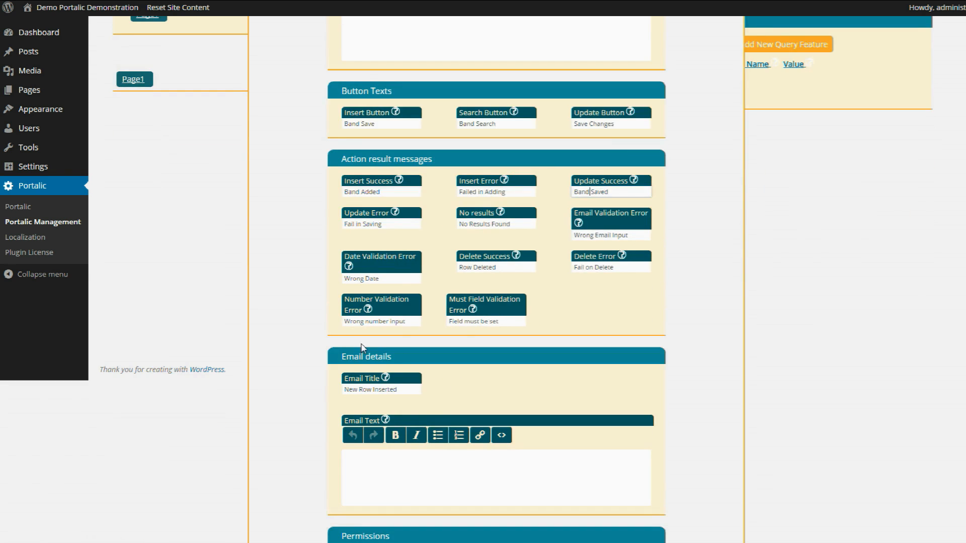
{"action": "left_click_drag", "start_coordinate": [397, 390], "coordinate": [360, 392]}
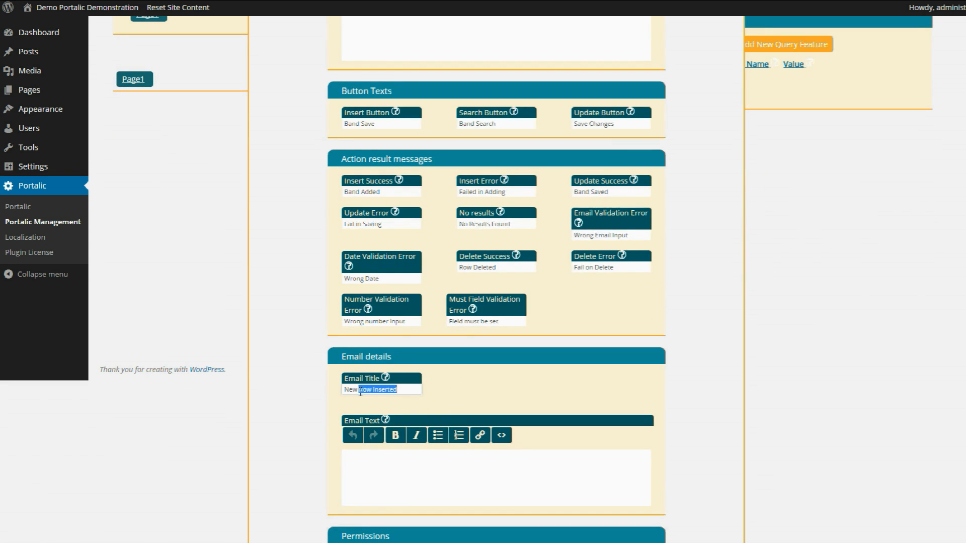
{"action": "type", "text": "Band Added to the portal"}
{"action": "key", "text": "ctrl+a"}
{"action": "key", "text": "ctrl+c"}
{"action": "left_click", "coordinate": [381, 457]}
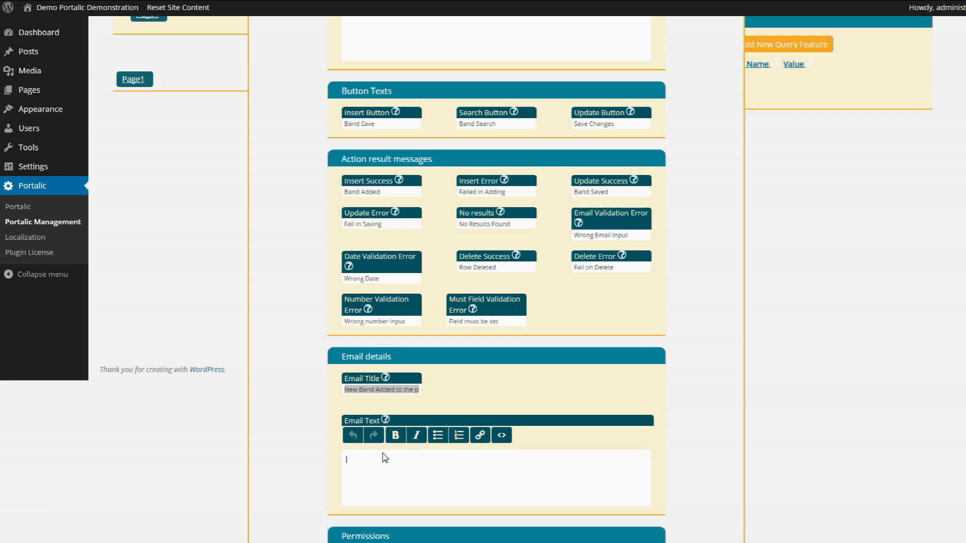
{"action": "key", "text": "ctrl+v"}
{"action": "key", "text": "ctrl+a"}
{"action": "left_click", "coordinate": [394, 437]}
- Give all roles read and add permissions, give Admin and Editor change permission, and save
{"action": "scroll", "coordinate": [300, 416], "scroll_direction": "down", "scroll_amount": 4}
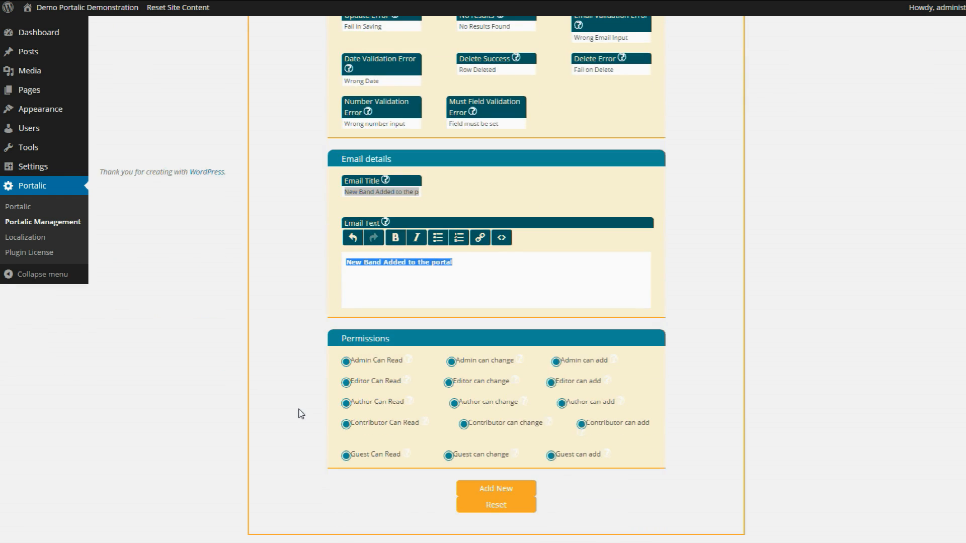
{"action": "left_click", "coordinate": [346, 362]}
{"action": "left_click", "coordinate": [346, 383]}
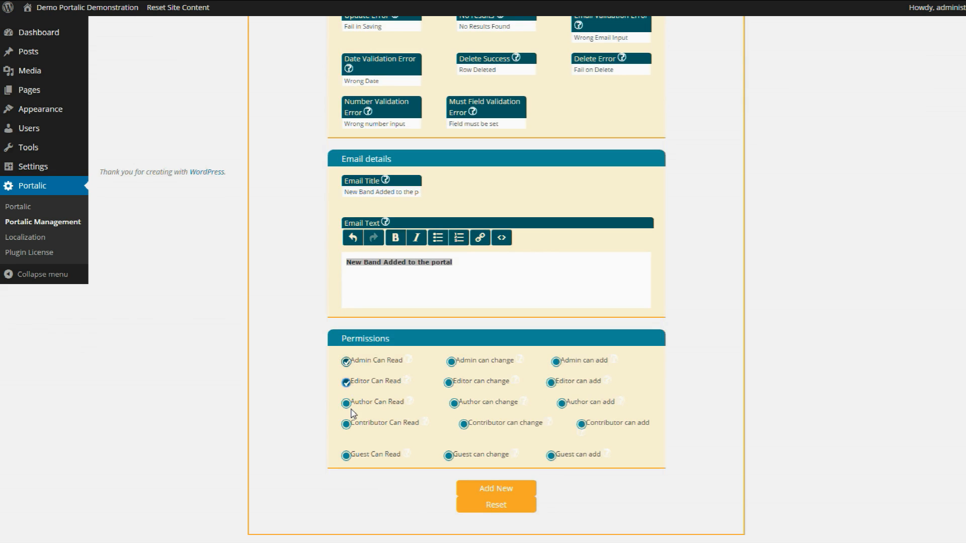
{"action": "left_click", "coordinate": [347, 403]}
{"action": "left_click", "coordinate": [346, 424]}
{"action": "left_click", "coordinate": [346, 456]}
{"action": "left_click", "coordinate": [552, 456]}
{"action": "left_click", "coordinate": [581, 424]}
{"action": "left_click", "coordinate": [561, 405]}
{"action": "left_click", "coordinate": [556, 385]}
{"action": "left_click", "coordinate": [560, 364]}
{"action": "left_click", "coordinate": [467, 366]}
{"action": "left_click", "coordinate": [448, 383]}
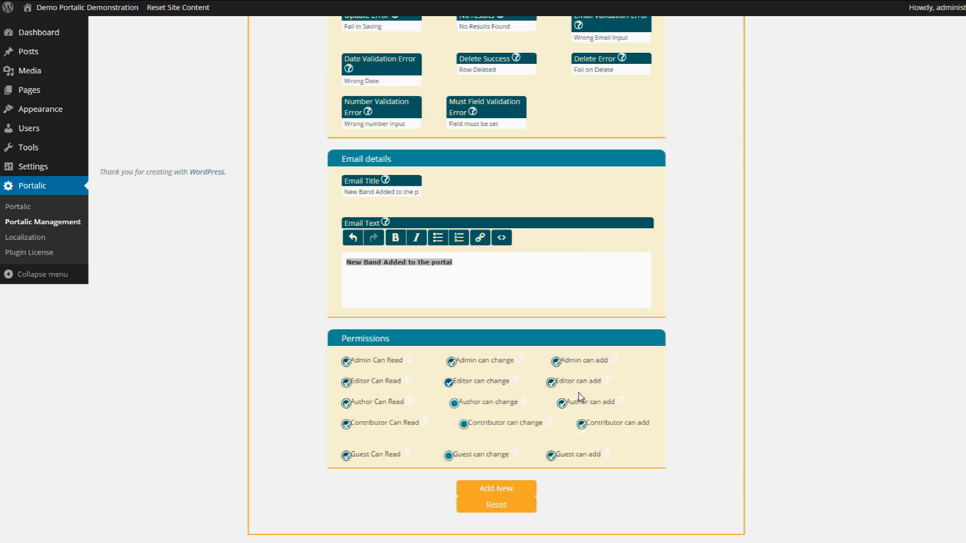
{"action": "left_click", "coordinate": [500, 490]}
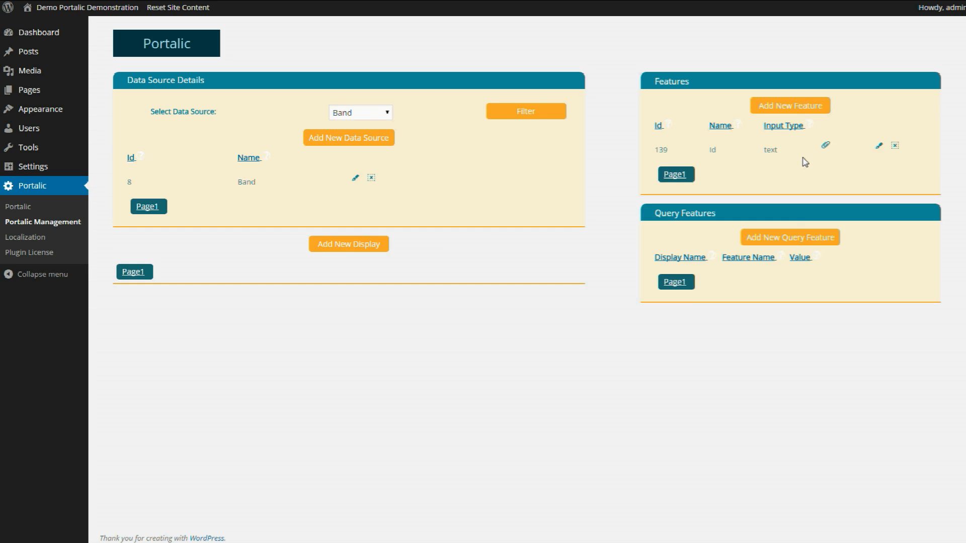
- Create a new feature with system name BandName and name Band Name
{"action": "left_click", "coordinate": [787, 109]}
{"action": "left_click", "coordinate": [686, 98]}
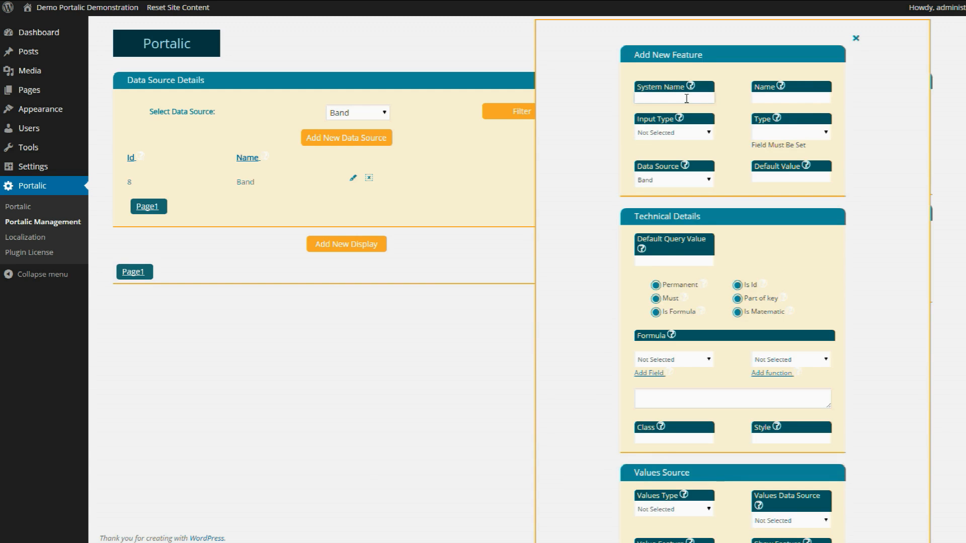
{"action": "type", "text": "Band Name"}
{"action": "key", "text": "Left"}
{"action": "key", "text": "Left"}
{"action": "key", "text": "Left"}
{"action": "key", "text": "BackSpace"}
{"action": "left_click_drag", "start_coordinate": [687, 99], "coordinate": [635, 99]}
{"action": "left_click", "coordinate": [761, 100]}
{"action": "left_click", "coordinate": [692, 98]}
{"action": "left_click", "coordinate": [762, 99]}
{"action": "type", "text": "Band Name"}
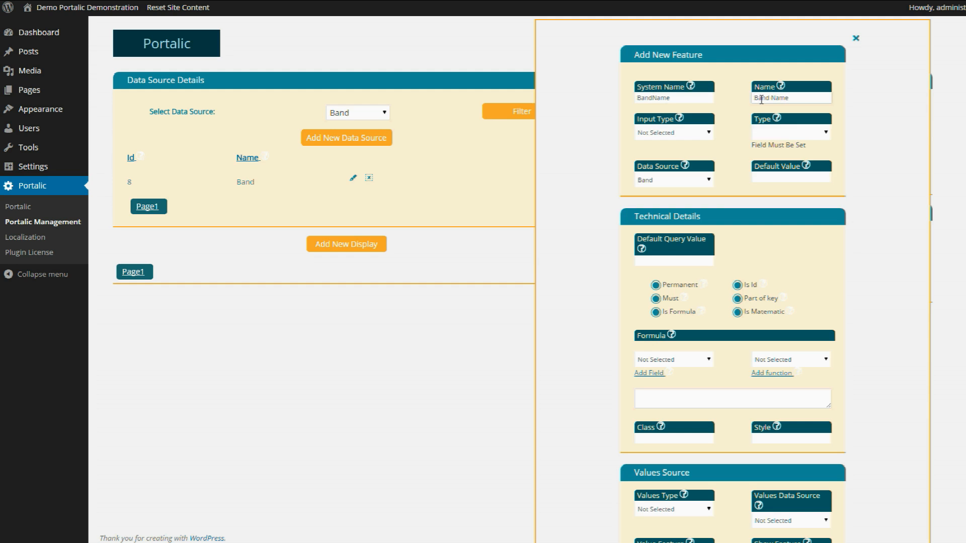
- Set both the feature's Input Type and Type to Long Text
{"action": "left_click", "coordinate": [699, 134]}
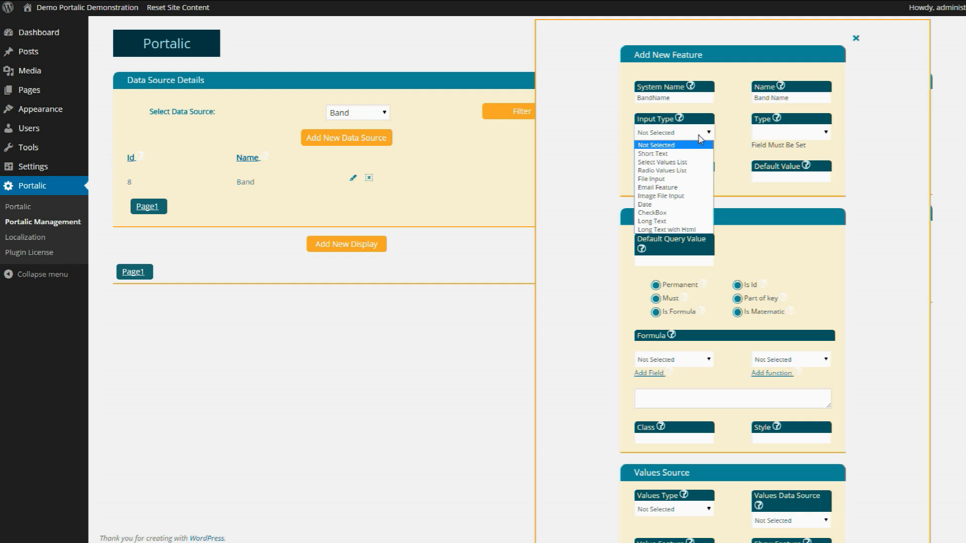
{"action": "left_click", "coordinate": [666, 221]}
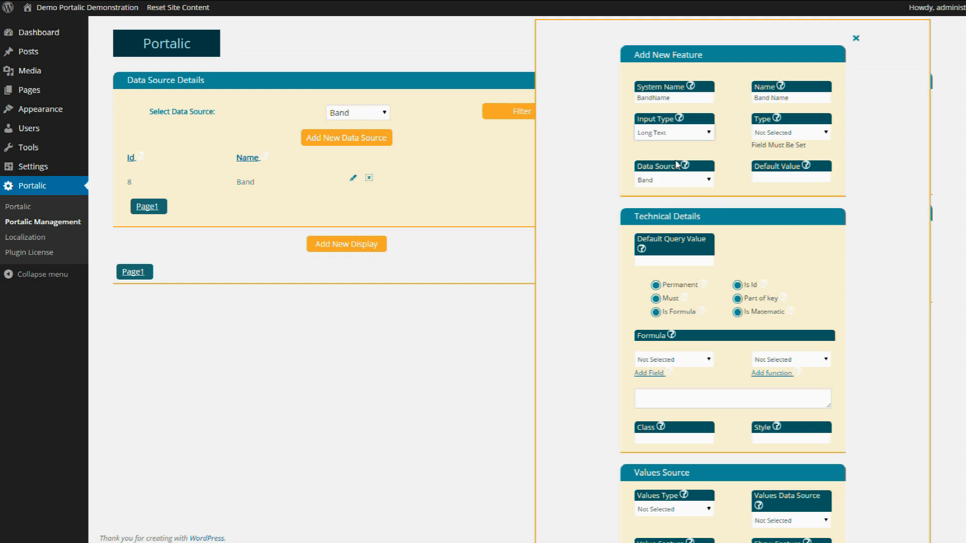
{"action": "left_click", "coordinate": [786, 133]}
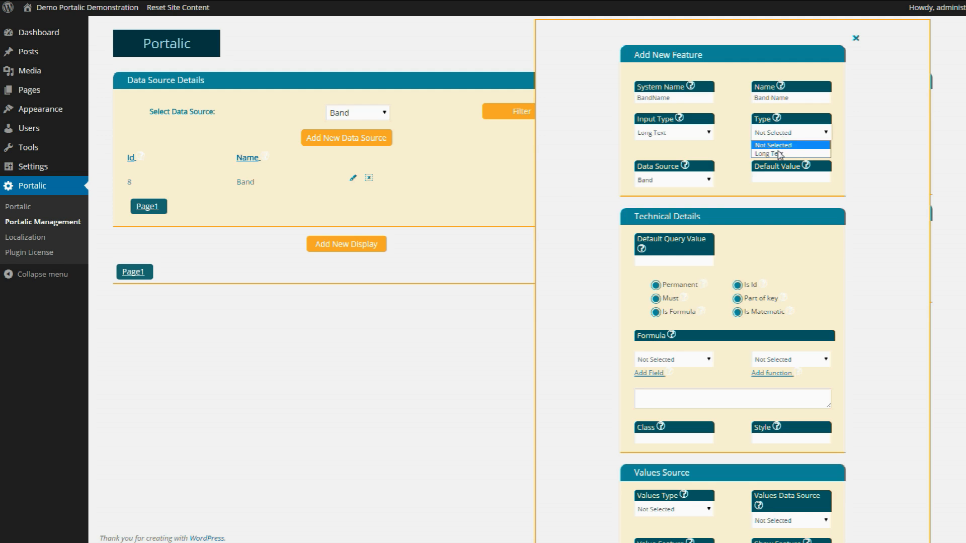
{"action": "left_click", "coordinate": [769, 154]}
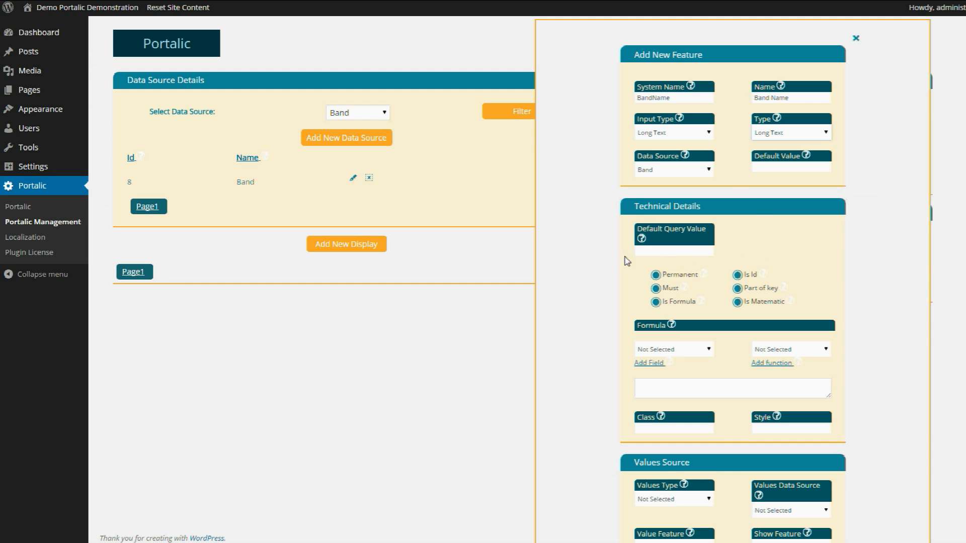
- Keep Band as the data source, mark Band Name as Permanent and Must, and save it
{"action": "left_click", "coordinate": [648, 170]}
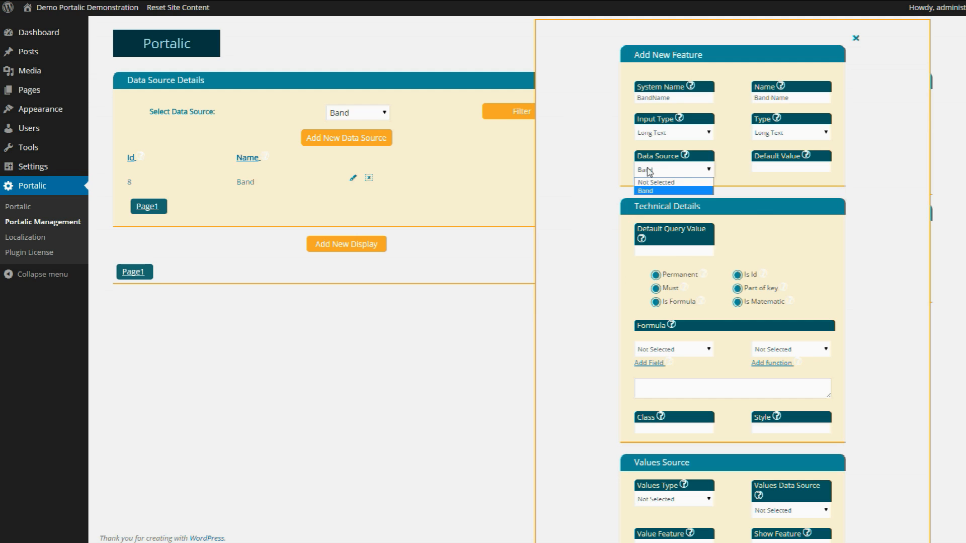
{"action": "left_click", "coordinate": [648, 170]}
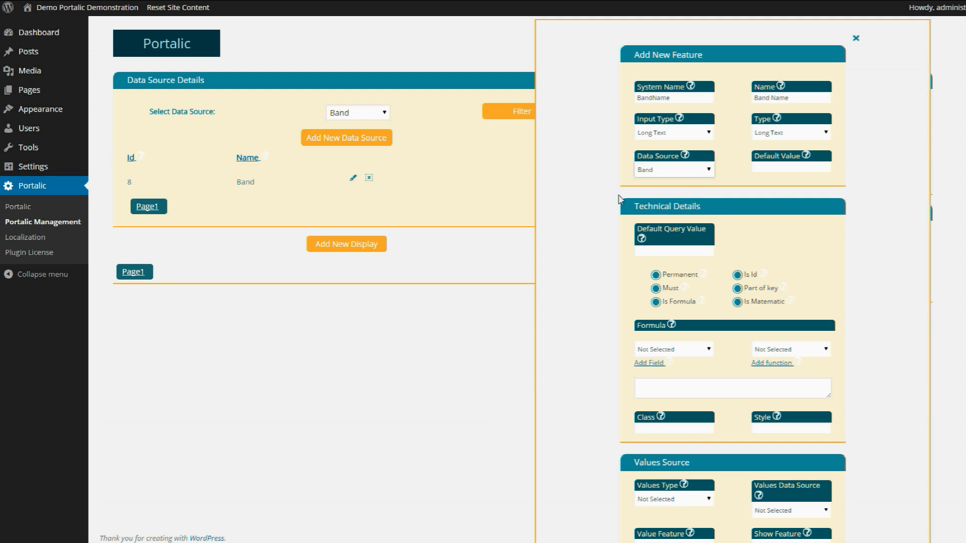
{"action": "left_click", "coordinate": [656, 275]}
{"action": "left_click", "coordinate": [656, 289]}
{"action": "scroll", "coordinate": [596, 275], "scroll_direction": "down", "scroll_amount": 10}
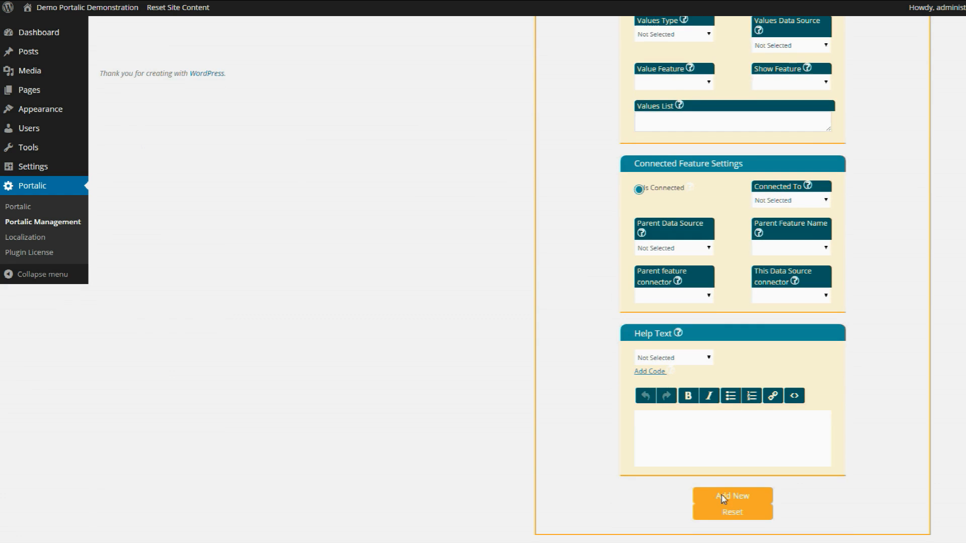
{"action": "left_click", "coordinate": [722, 498]}
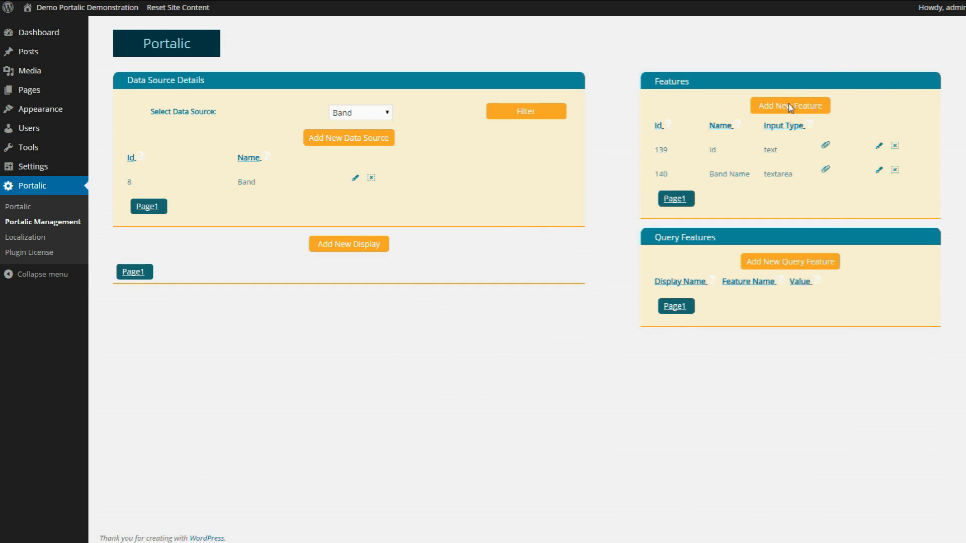
- Add further Band features, with the new Band Name and Phone Number rows highlighted in the list
{"action": "left_click_drag", "start_coordinate": [668, 176], "coordinate": [795, 177]}
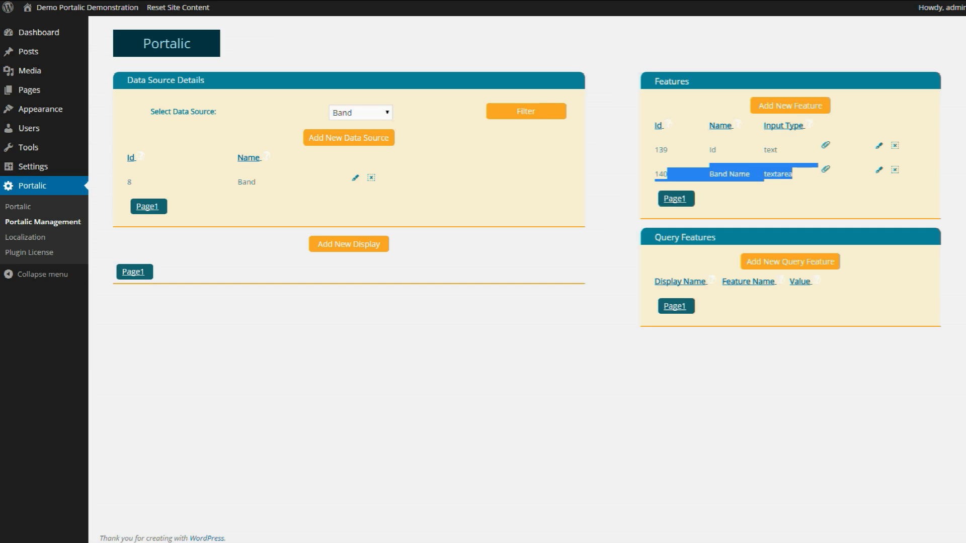
{"action": "left_click", "coordinate": [791, 105]}
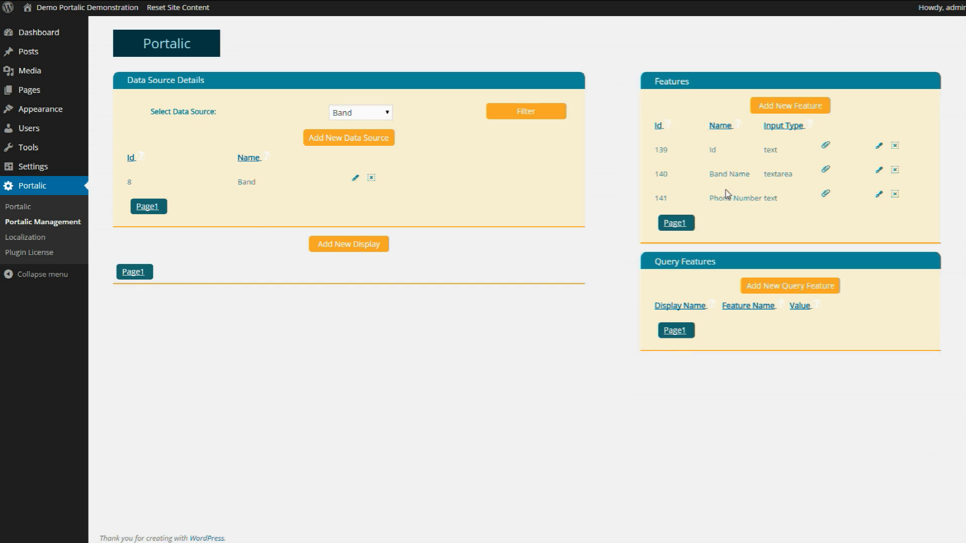
{"action": "left_click_drag", "start_coordinate": [704, 198], "coordinate": [765, 204]}
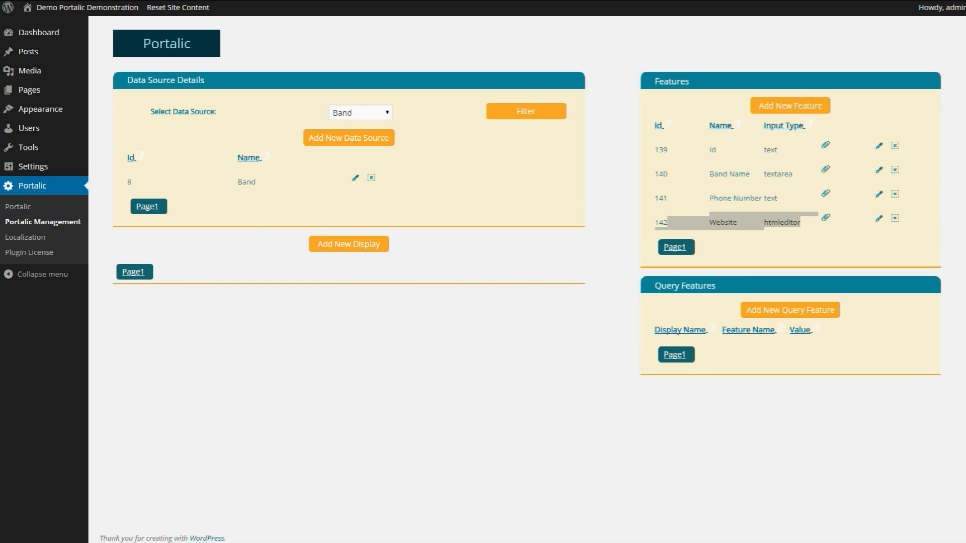
{"action": "left_click", "coordinate": [714, 227]}
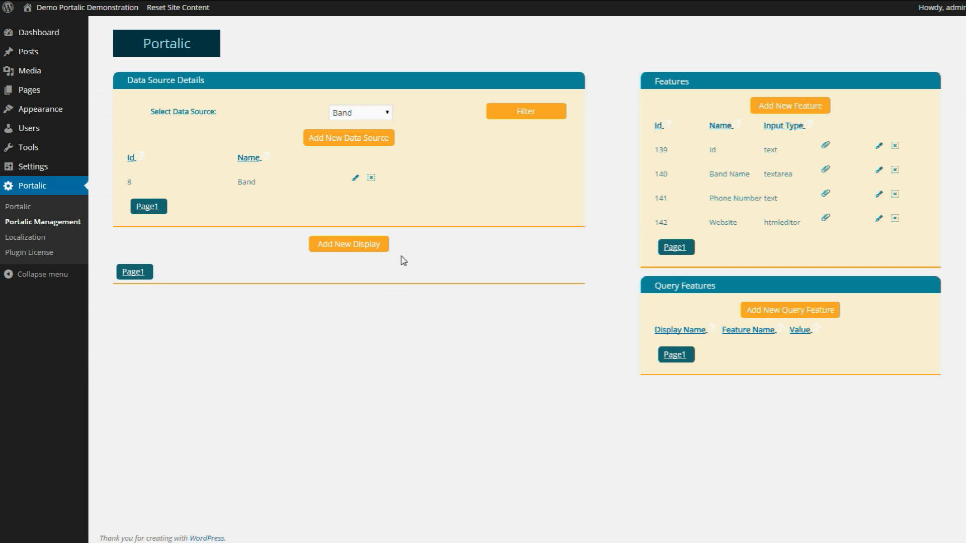
- Create a display named 'Add a new band' with display type Adding New Item
{"action": "left_click", "coordinate": [360, 248]}
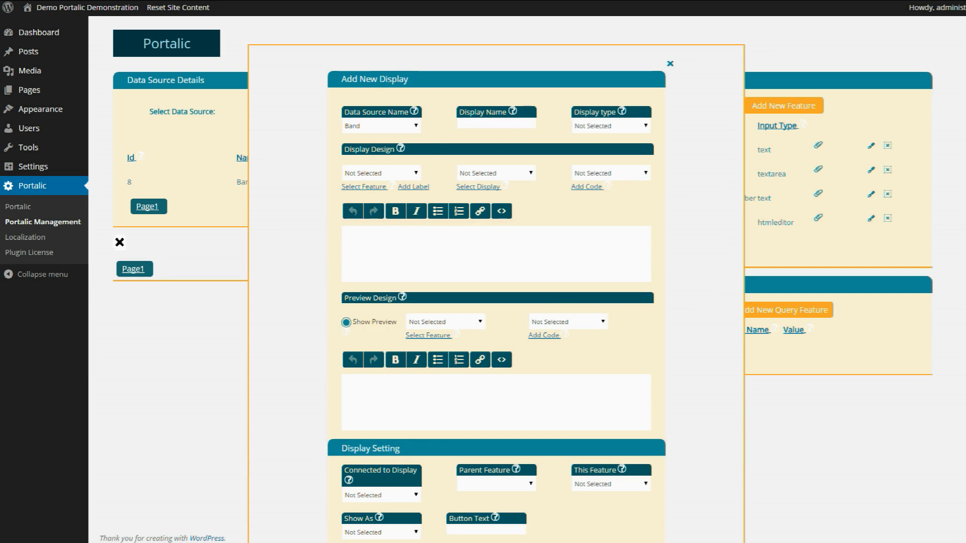
{"action": "left_click", "coordinate": [481, 123]}
{"action": "left_click", "coordinate": [478, 127]}
{"action": "type", "text": "Add a new band"}
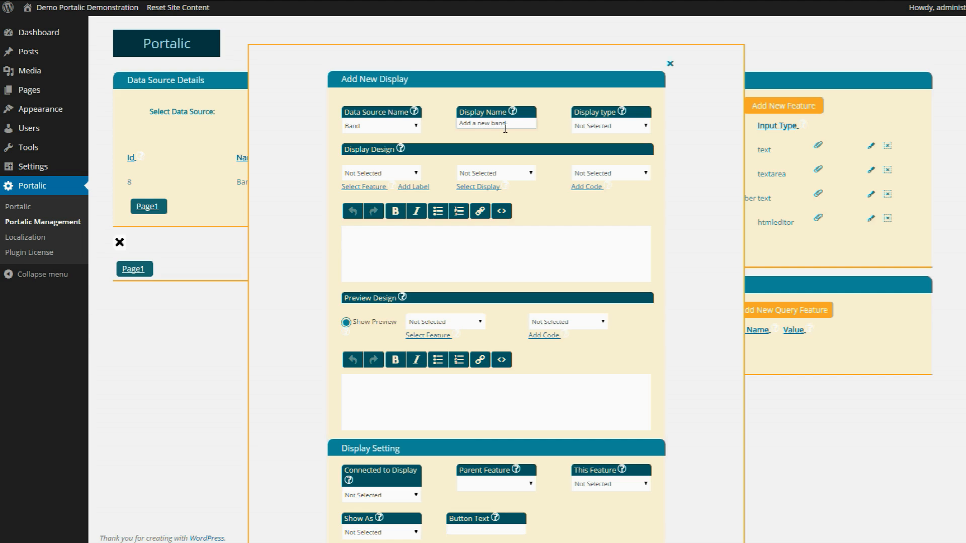
{"action": "left_click", "coordinate": [599, 130]}
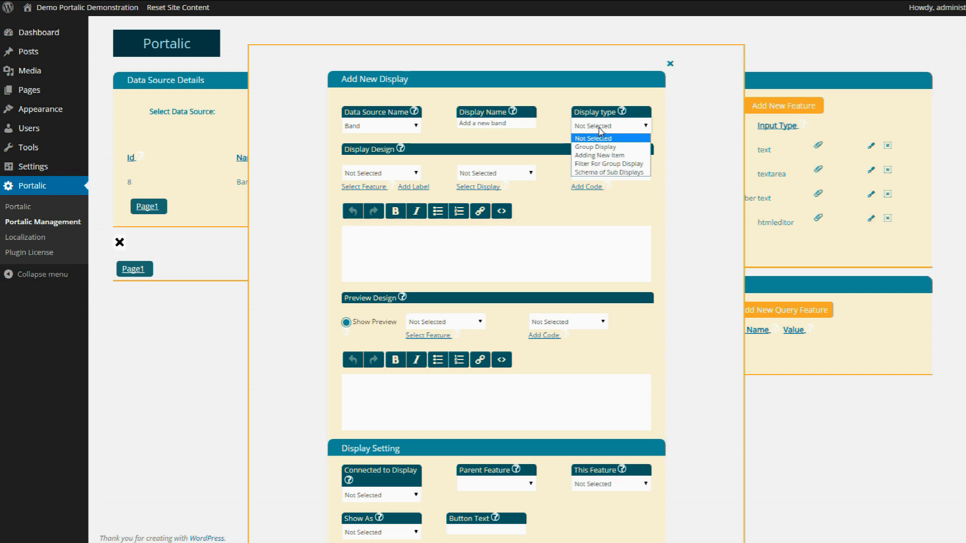
{"action": "left_click", "coordinate": [599, 155]}
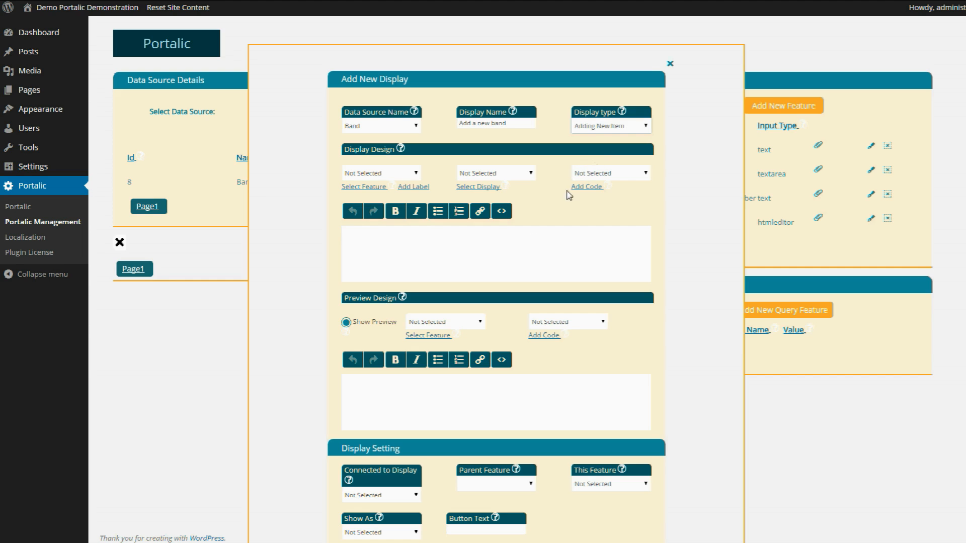
- Insert the Band Name label and field placeholders into the display design
{"action": "left_click", "coordinate": [376, 177]}
{"action": "left_click", "coordinate": [367, 203]}
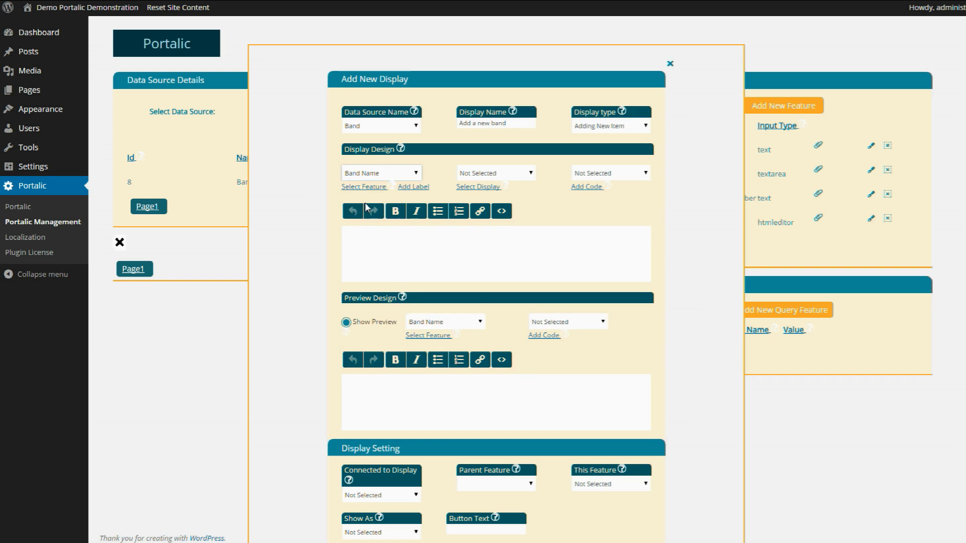
{"action": "left_click", "coordinate": [414, 176]}
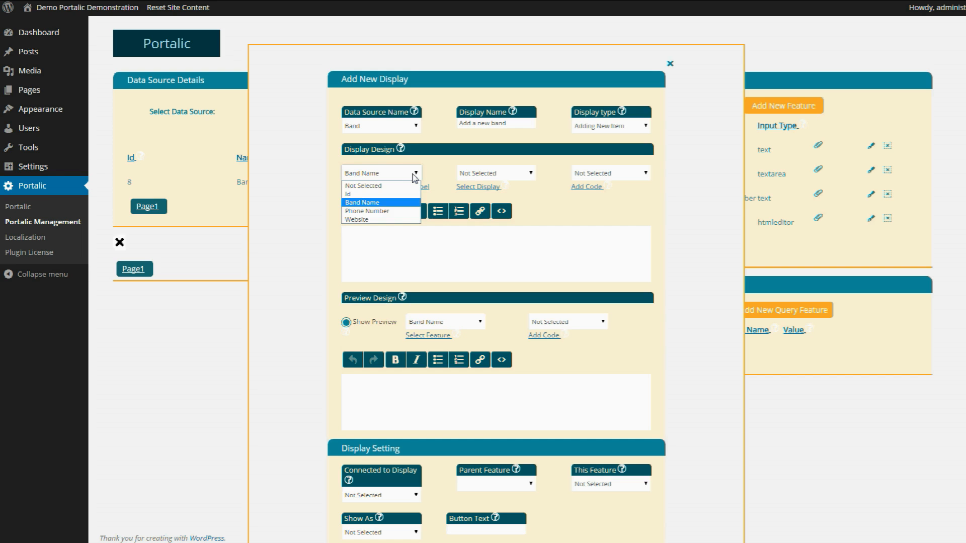
{"action": "left_click", "coordinate": [414, 176]}
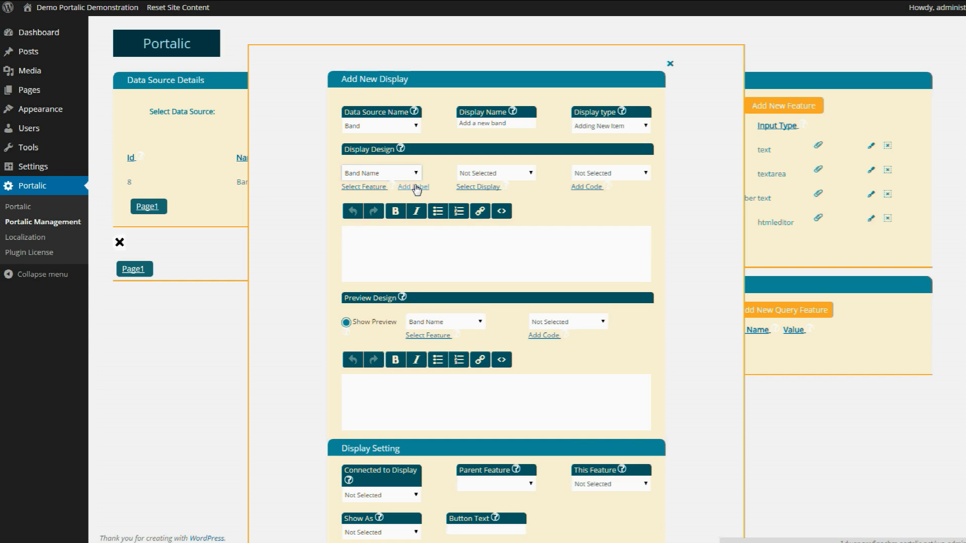
{"action": "left_click", "coordinate": [375, 245]}
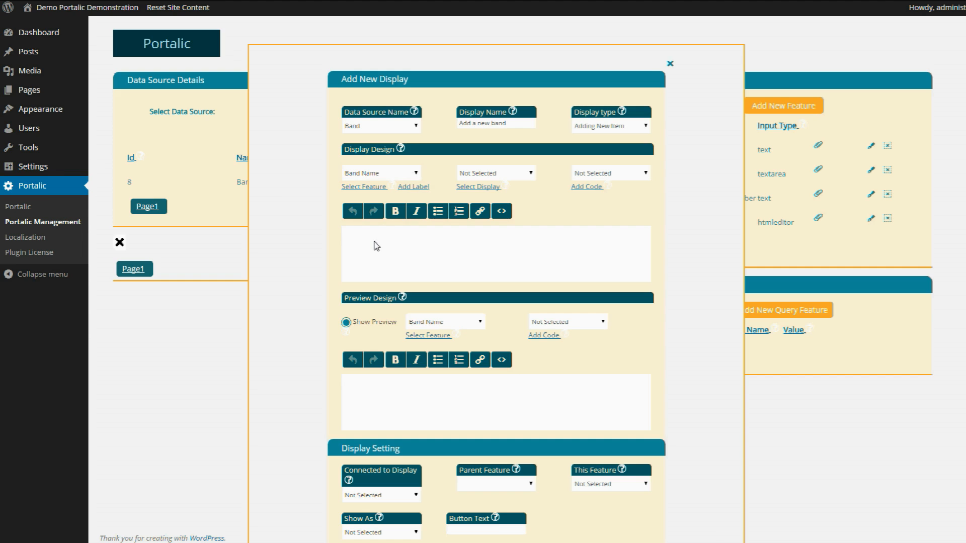
{"action": "left_click", "coordinate": [412, 189]}
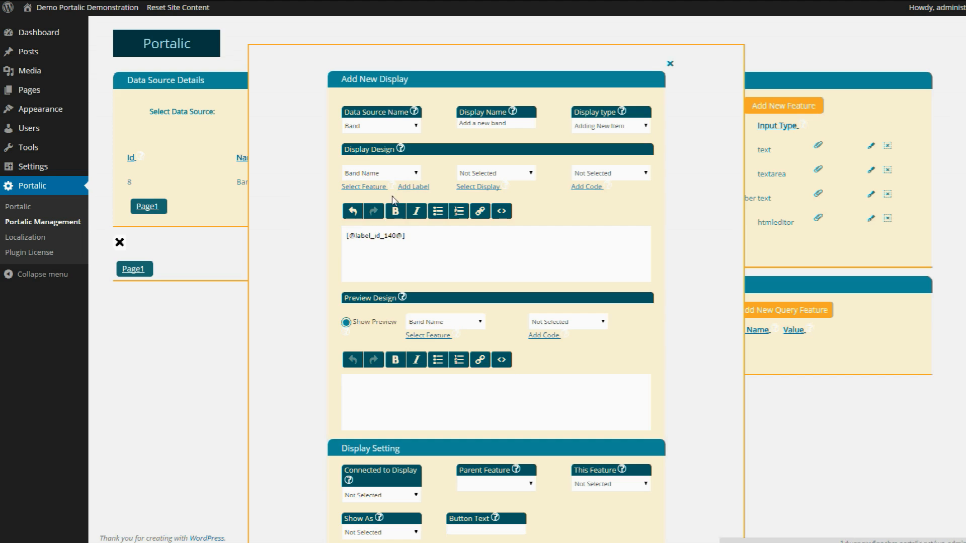
{"action": "left_click", "coordinate": [363, 189]}
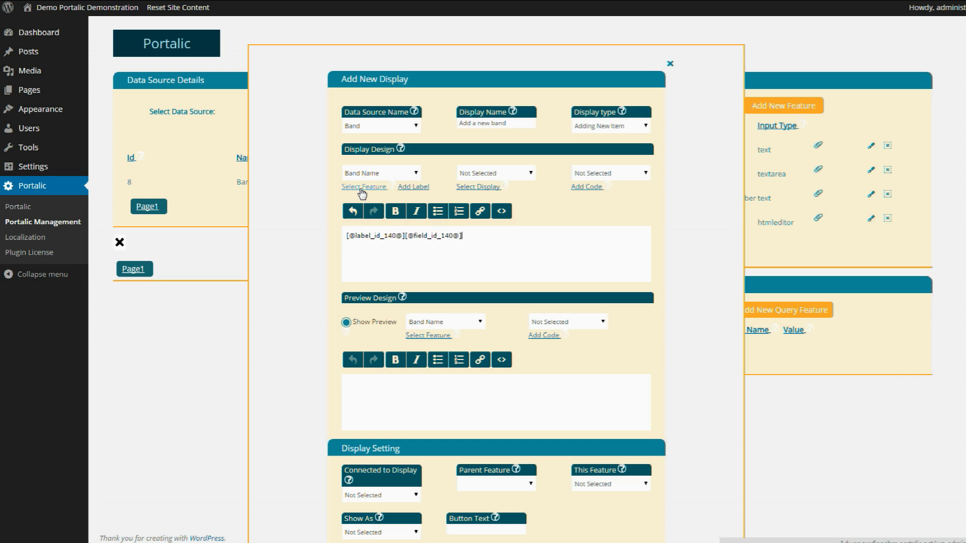
- Add the Phone Number and Website placeholders to the design and save the display
{"action": "left_click", "coordinate": [392, 175]}
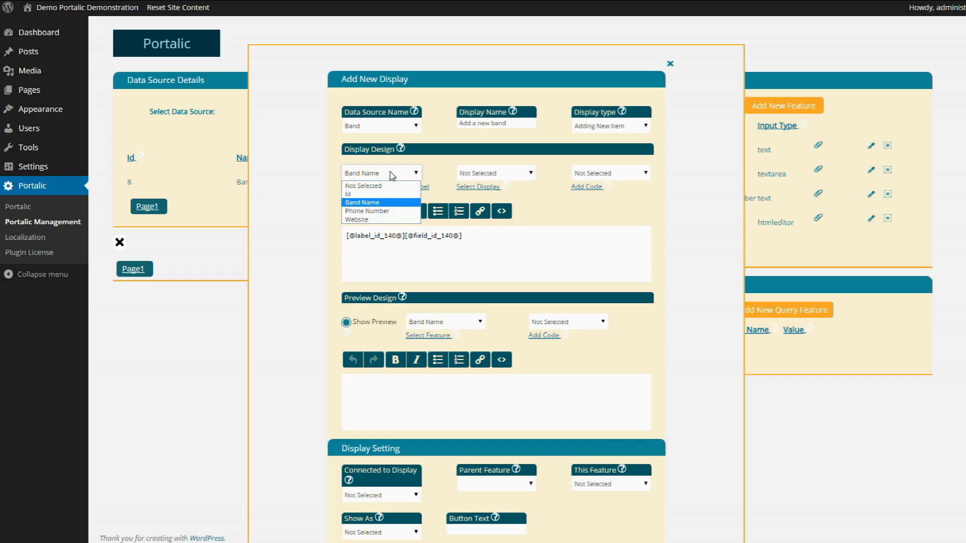
{"action": "left_click", "coordinate": [378, 211]}
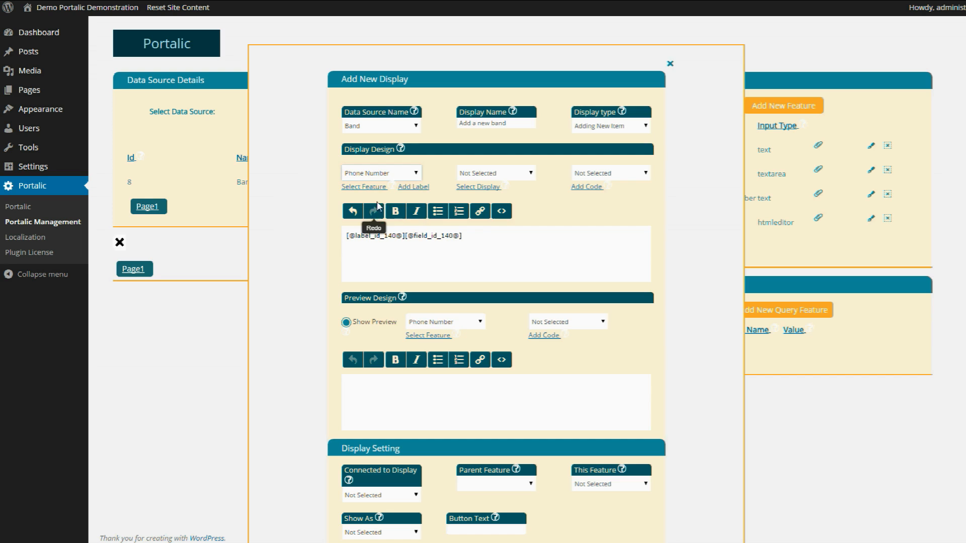
{"action": "left_click", "coordinate": [411, 187]}
{"action": "left_click", "coordinate": [384, 188]}
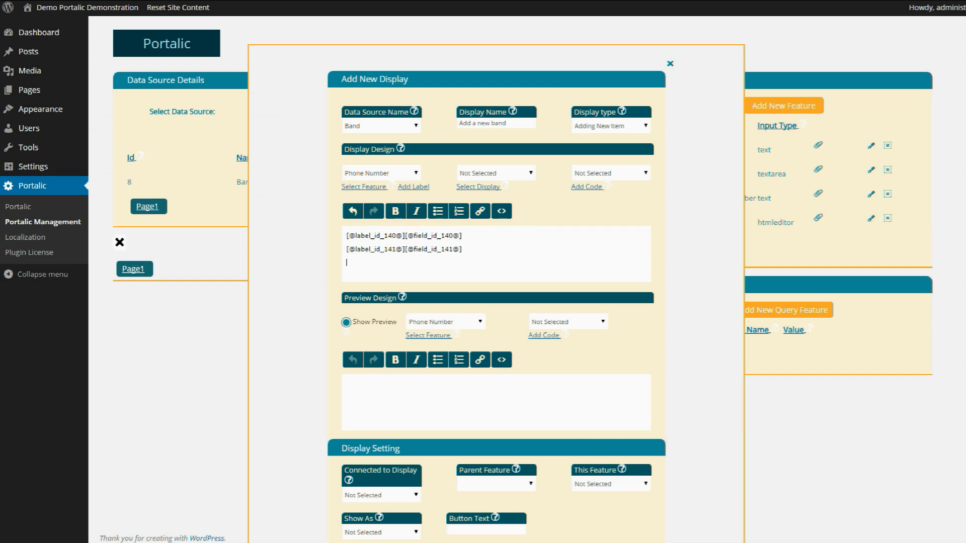
{"action": "left_click", "coordinate": [393, 175]}
{"action": "left_click", "coordinate": [360, 216]}
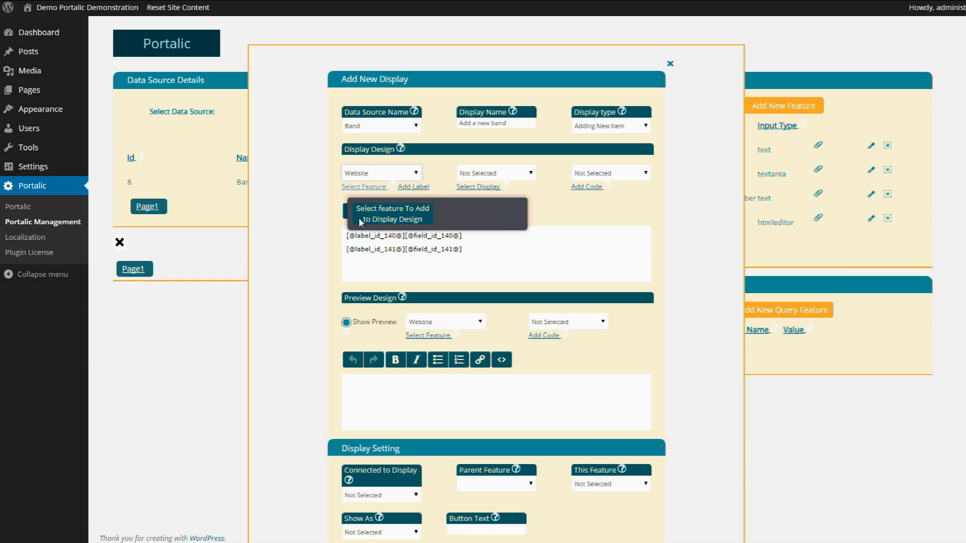
{"action": "left_click", "coordinate": [372, 189]}
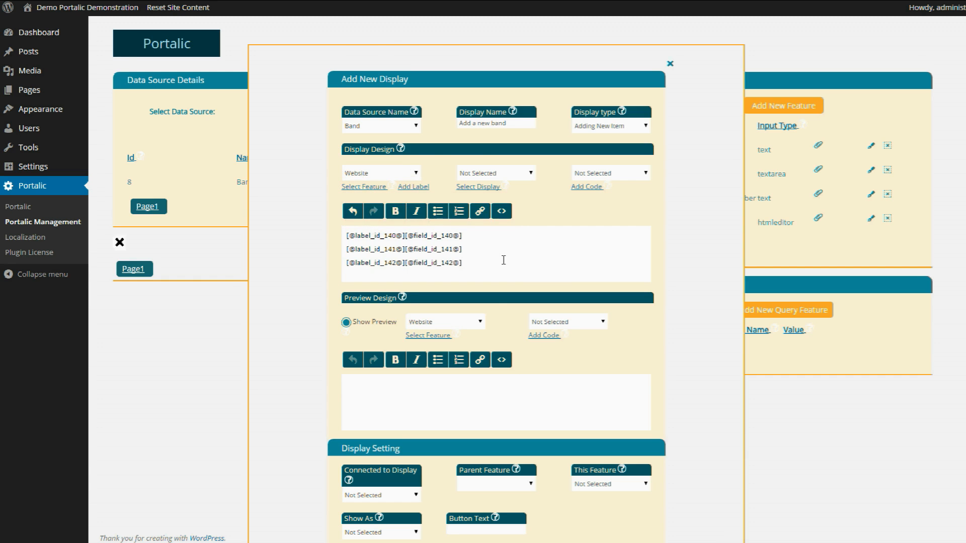
{"action": "scroll", "coordinate": [503, 260], "scroll_direction": "down", "scroll_amount": 4}
{"action": "left_click", "coordinate": [490, 395]}
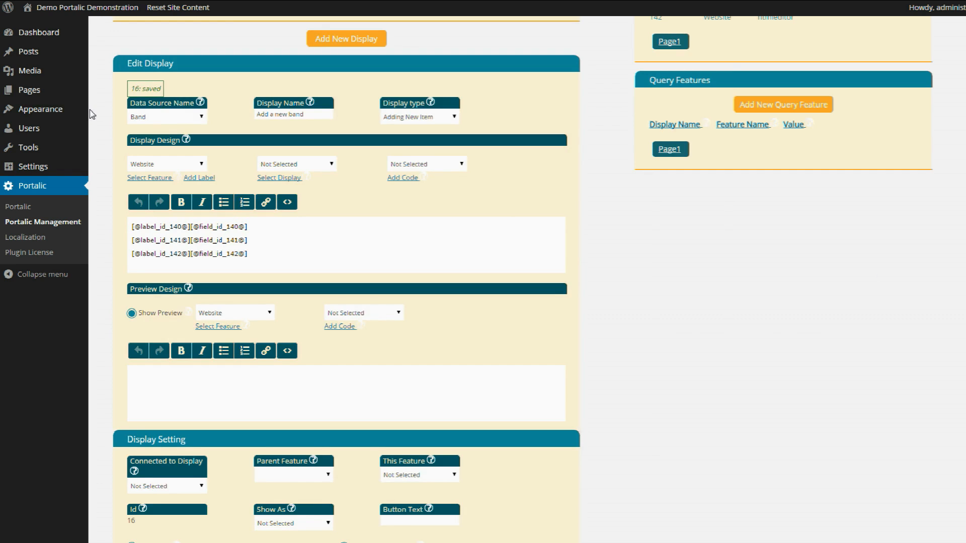
- Start a new post and insert the 'Add a new band' form shortcode into it
{"action": "mouse_move", "coordinate": [30, 55]}
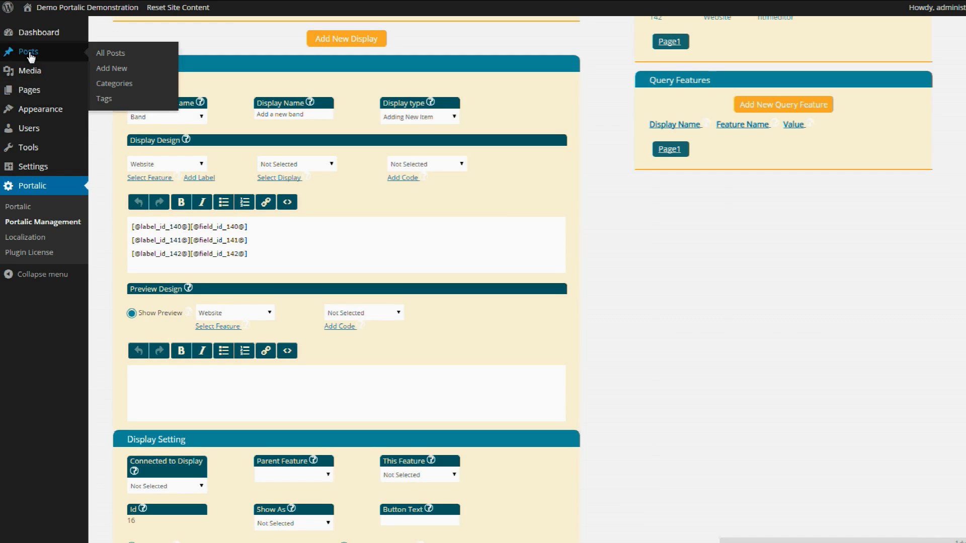
{"action": "left_click", "coordinate": [31, 58]}
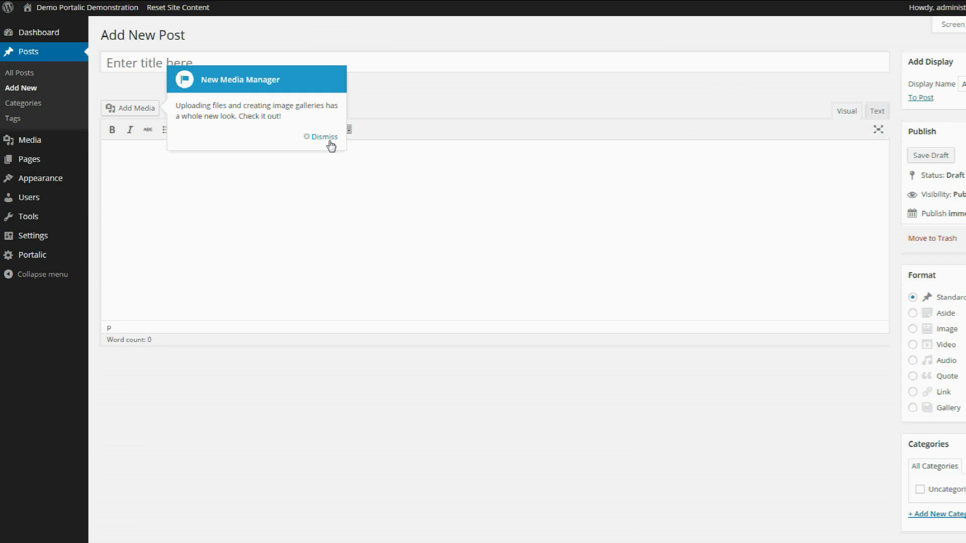
{"action": "left_click", "coordinate": [331, 145]}
{"action": "left_click", "coordinate": [190, 154]}
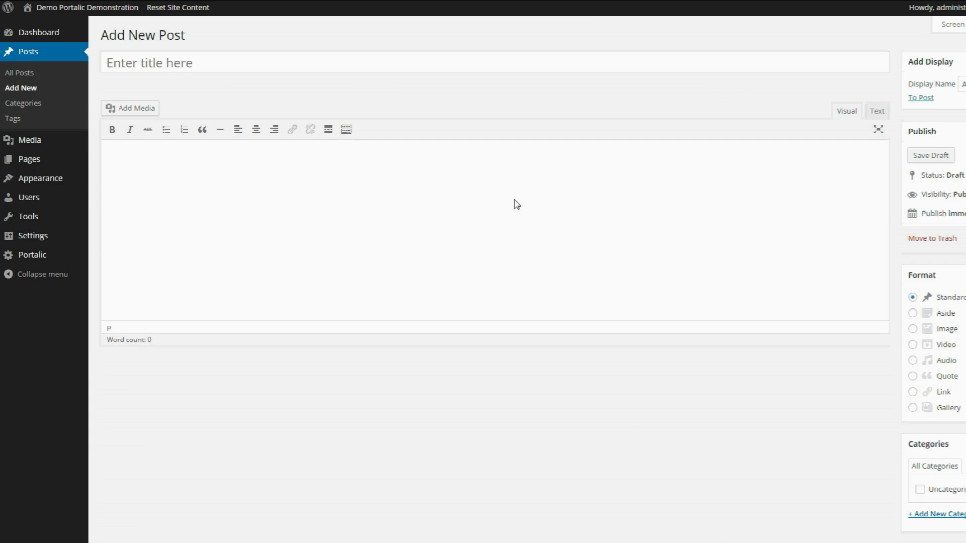
{"action": "left_click", "coordinate": [962, 84]}
{"action": "left_click", "coordinate": [962, 97]}
{"action": "left_click", "coordinate": [921, 97]}
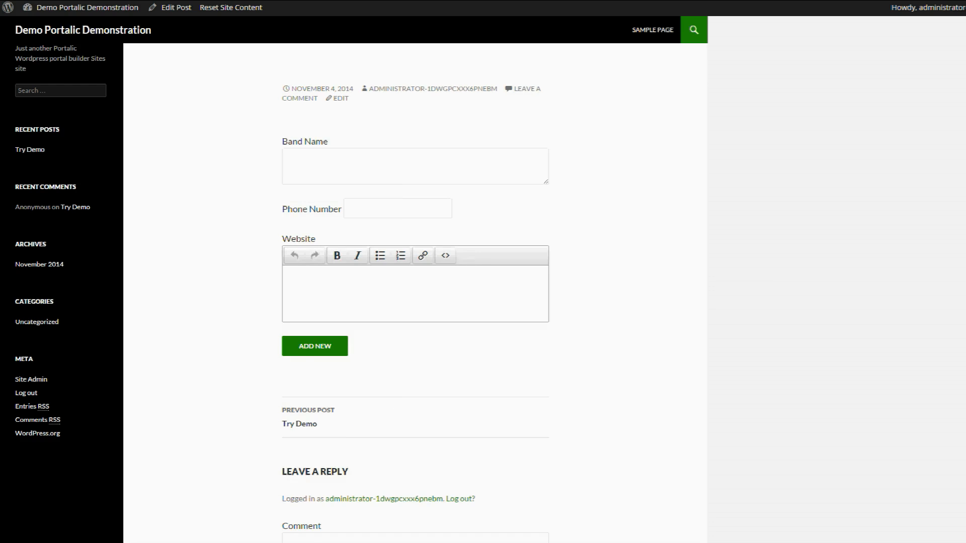
- Try out the Band Name field on the published post's form
{"action": "left_click", "coordinate": [310, 167]}
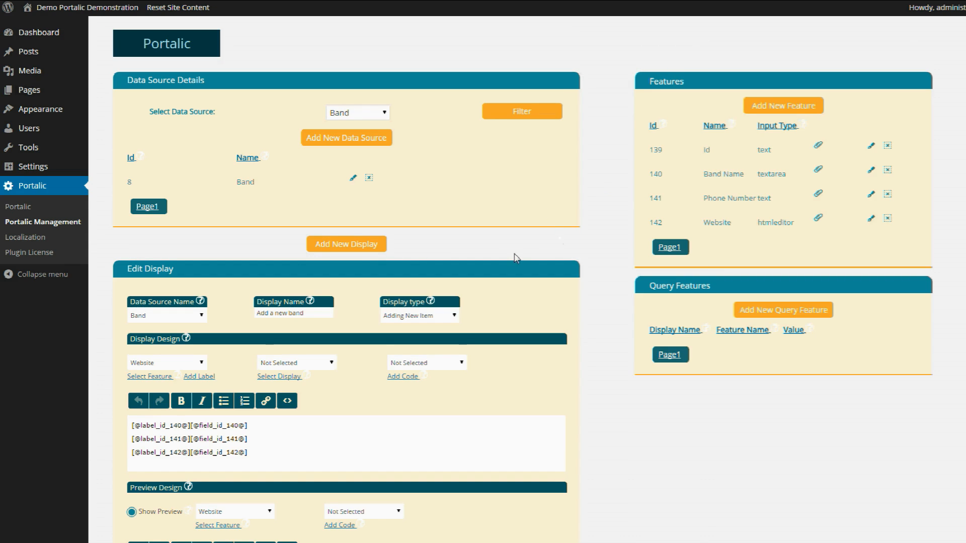
- Set the band display to Show At Button Click with button text 'Add new Band' and save
{"action": "scroll", "coordinate": [493, 249], "scroll_direction": "down", "scroll_amount": 3}
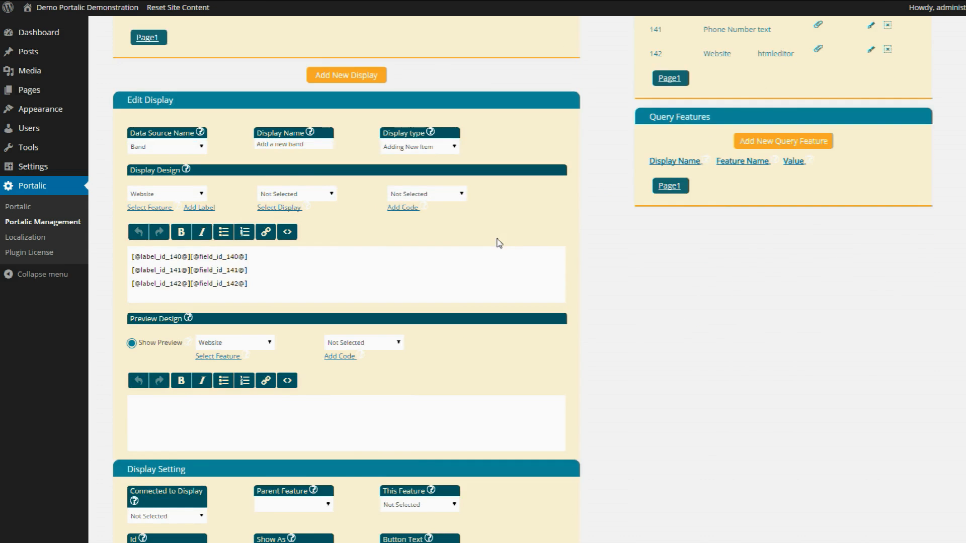
{"action": "scroll", "coordinate": [497, 243], "scroll_direction": "down", "scroll_amount": 1}
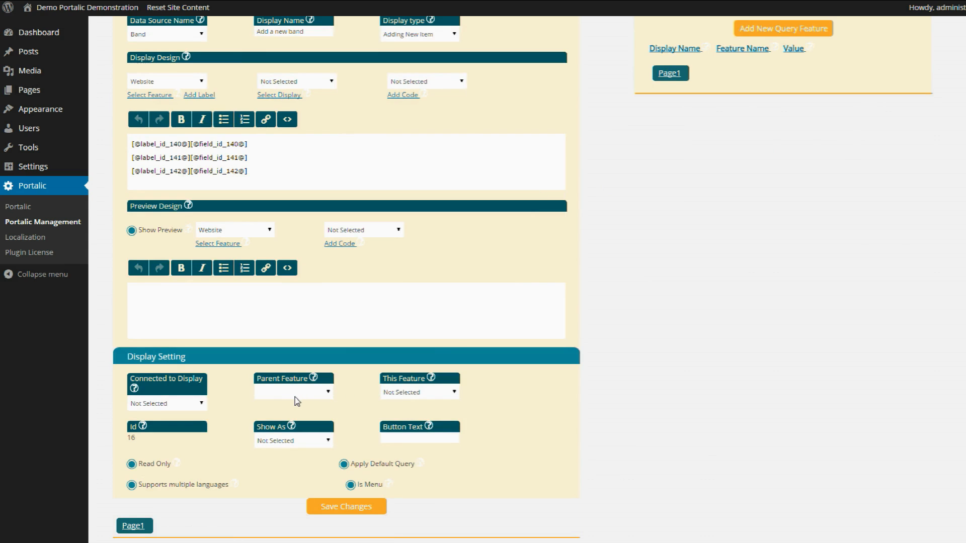
{"action": "left_click", "coordinate": [286, 442]}
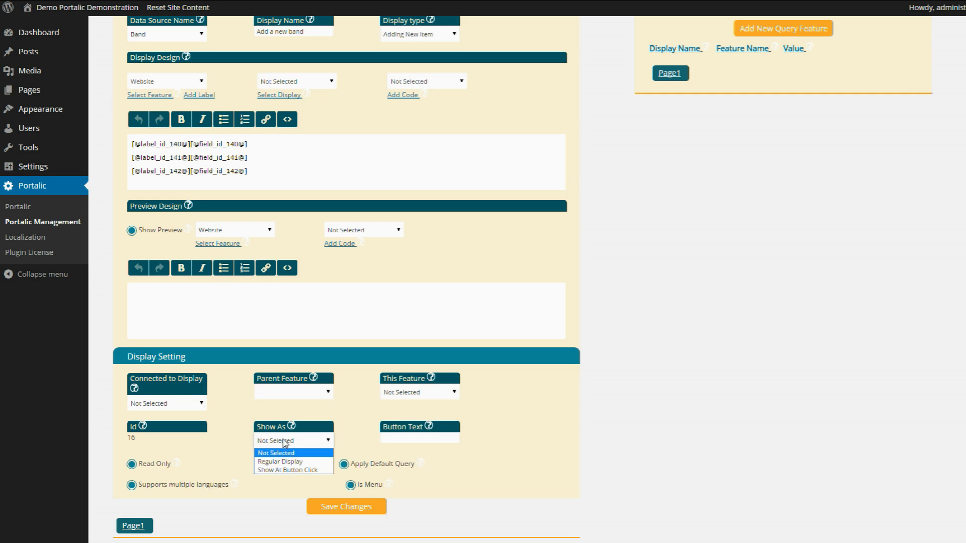
{"action": "left_click", "coordinate": [286, 471]}
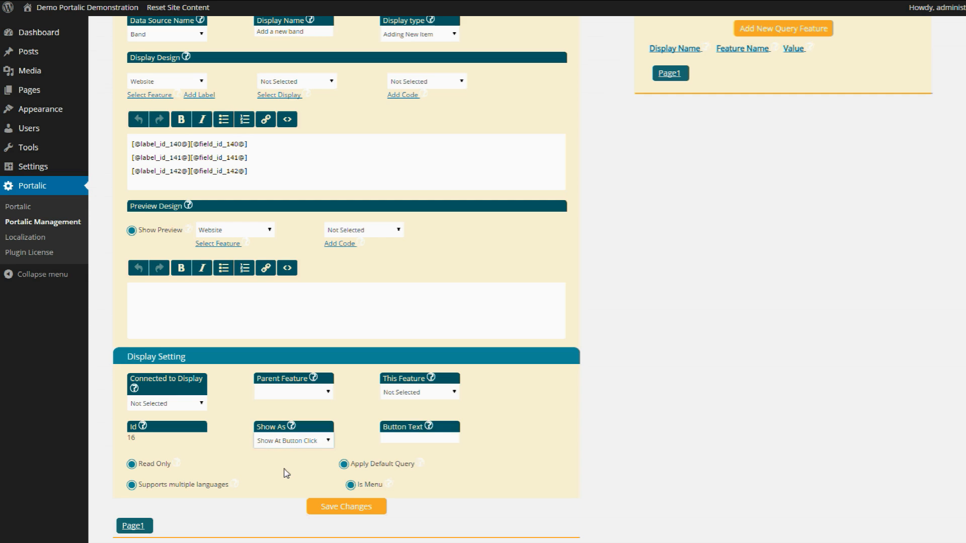
{"action": "left_click", "coordinate": [423, 441]}
{"action": "type", "text": "Add new Button"}
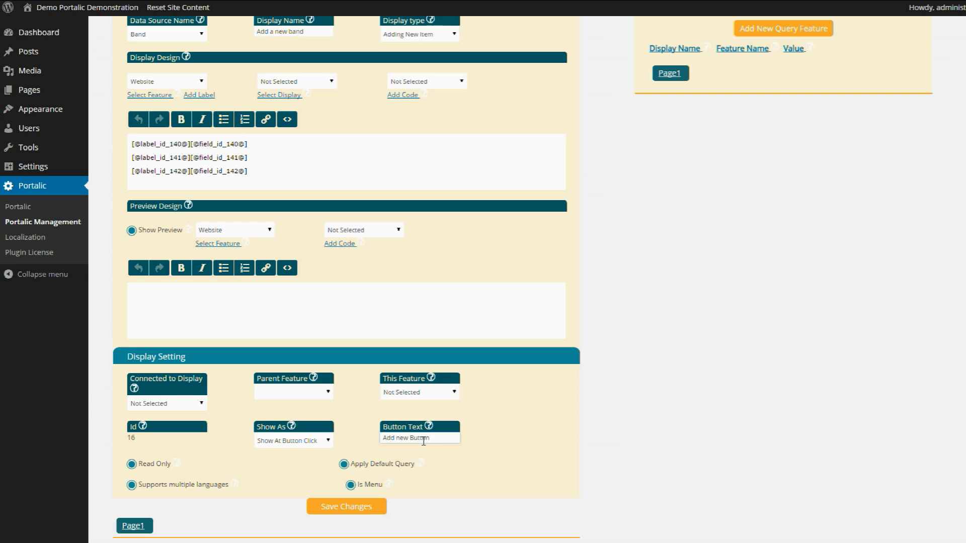
{"action": "double_click", "coordinate": [422, 441]}
{"action": "type", "text": "Band"}
{"action": "left_click", "coordinate": [344, 508]}
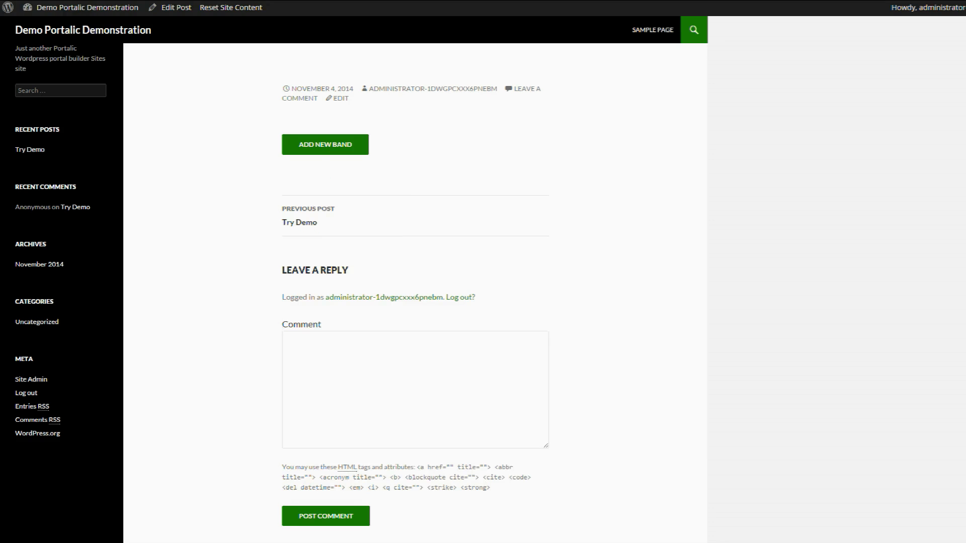
- Show the ADD NEW BAND form, close it with the ✖, then reopen it
{"action": "left_click", "coordinate": [336, 147]}
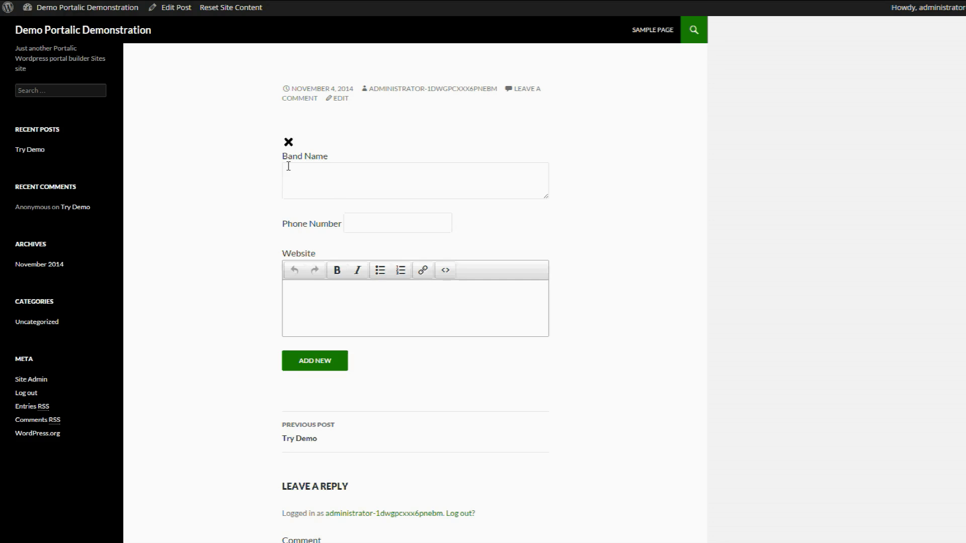
{"action": "left_click", "coordinate": [288, 142]}
{"action": "left_click", "coordinate": [302, 147]}
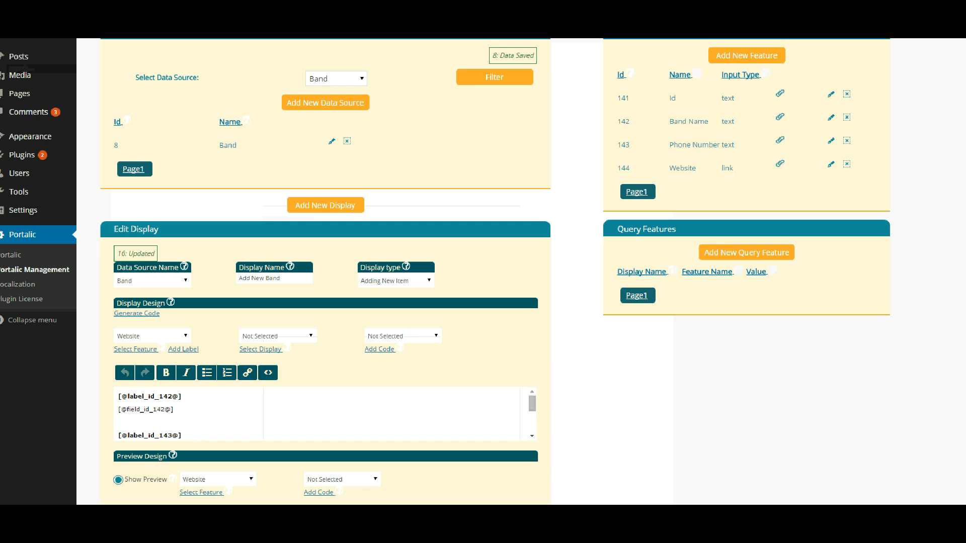
- Start a new Band feature named Music Style, a String-typed select values list
{"action": "left_click", "coordinate": [734, 57]}
{"action": "left_click", "coordinate": [632, 53]}
{"action": "type", "text": "MusicSt"}
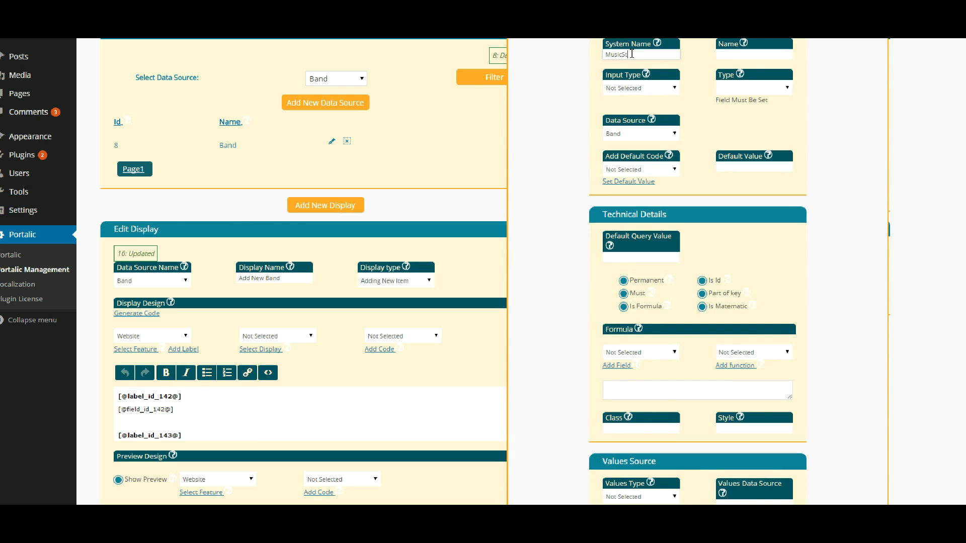
{"action": "key", "text": "Tab"}
{"action": "type", "text": "MusicStyle"}
{"action": "key", "text": "Left"}
{"action": "key", "text": "Left"}
{"action": "key", "text": "Left"}
{"action": "key", "text": "Left"}
{"action": "key", "text": "Left"}
{"action": "left_click", "coordinate": [622, 88]}
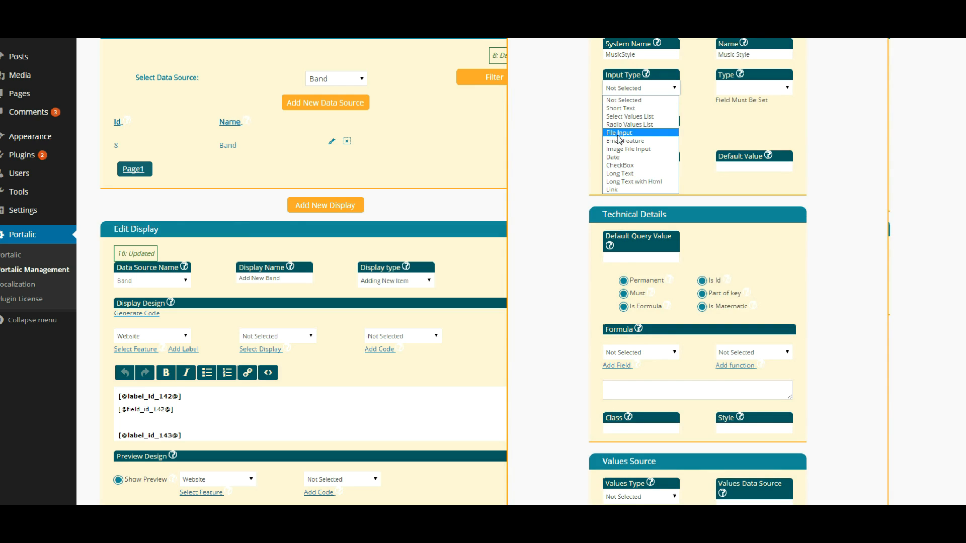
{"action": "left_click", "coordinate": [624, 116]}
{"action": "left_click", "coordinate": [743, 90]}
{"action": "left_click", "coordinate": [739, 100]}
- Give it the static values Rock,Jaz,Pop,Classic and add the feature
{"action": "scroll", "coordinate": [560, 189], "scroll_direction": "down", "scroll_amount": 5}
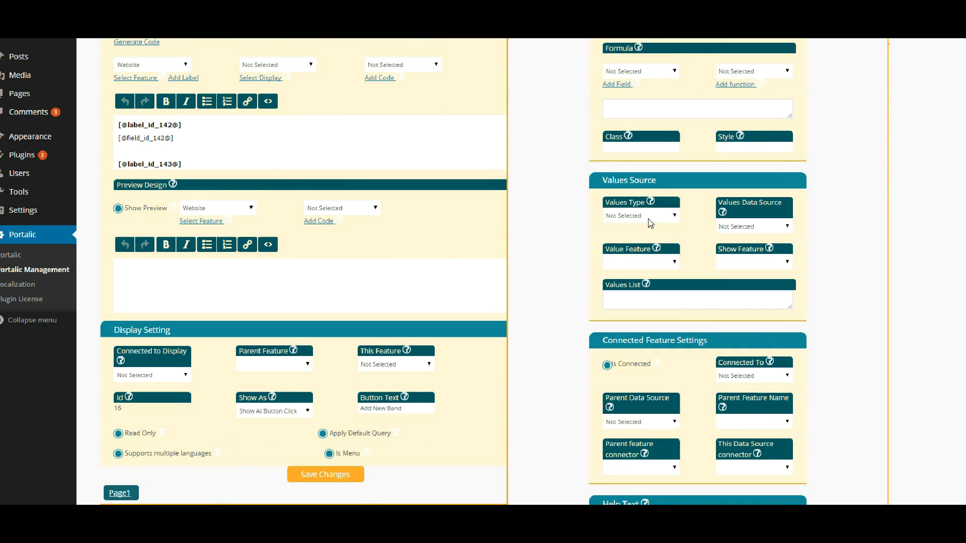
{"action": "left_click", "coordinate": [650, 222]}
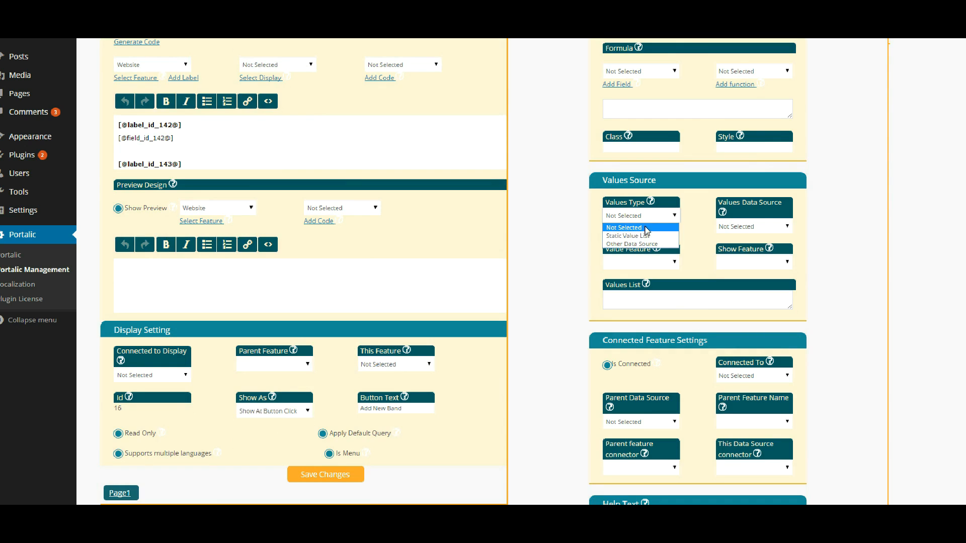
{"action": "left_click", "coordinate": [640, 236]}
{"action": "left_click", "coordinate": [630, 296]}
{"action": "type", "text": "Rock,Jaz,Pop,"}
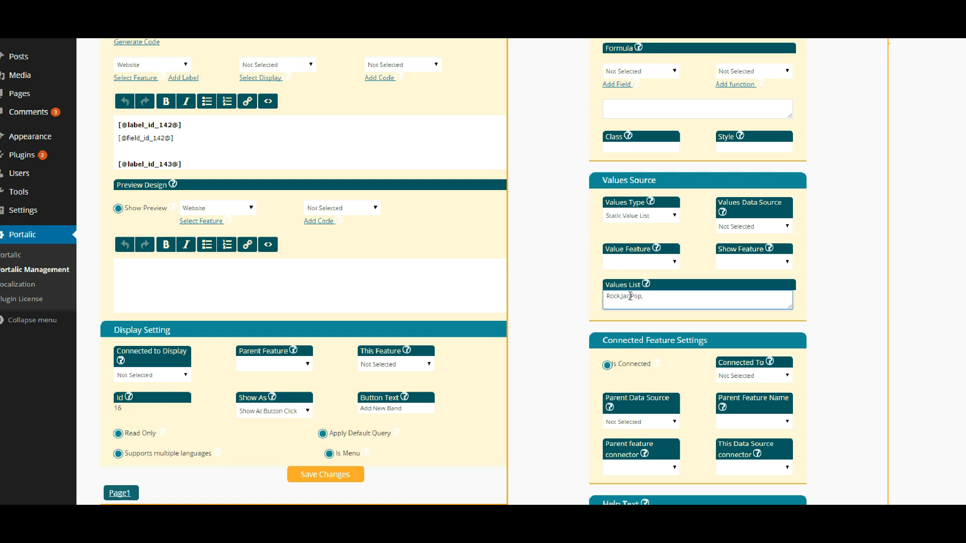
{"action": "type", "text": "assic"}
{"action": "left_click_drag", "start_coordinate": [663, 297], "coordinate": [607, 298]}
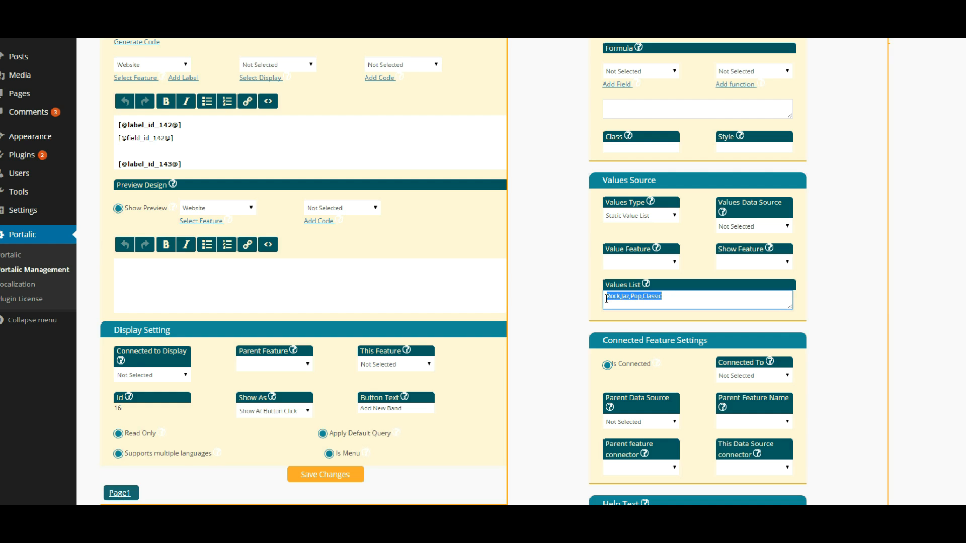
{"action": "left_click", "coordinate": [578, 297]}
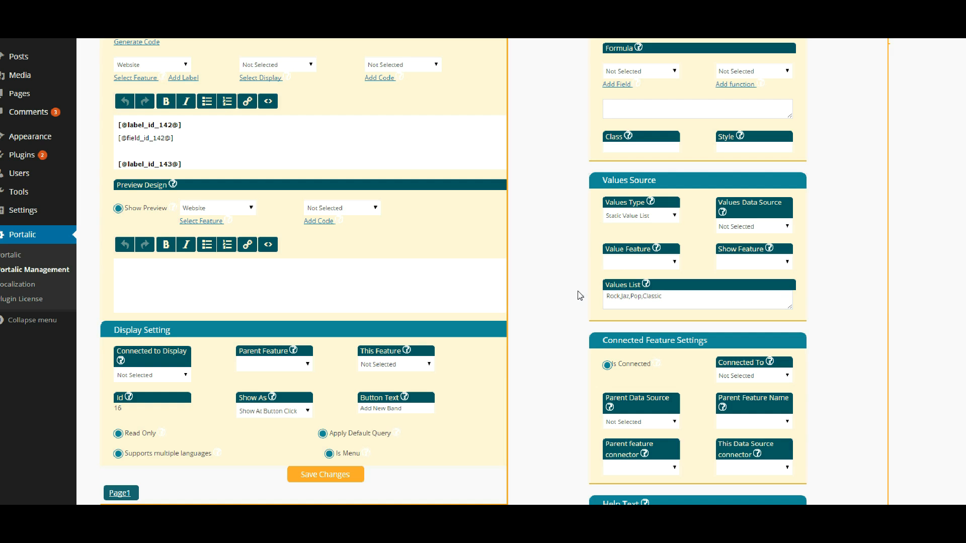
{"action": "scroll", "coordinate": [577, 291], "scroll_direction": "down", "scroll_amount": 4}
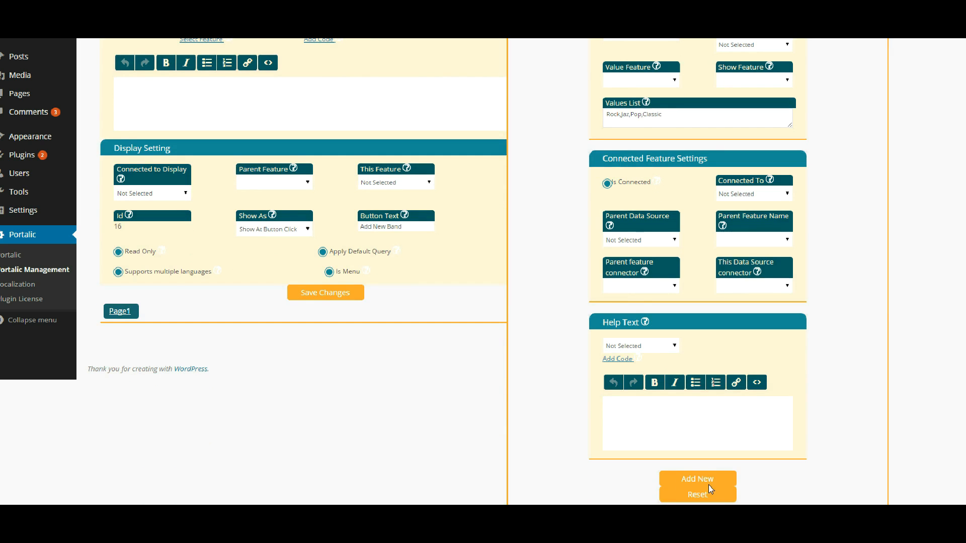
{"action": "left_click", "coordinate": [706, 481]}
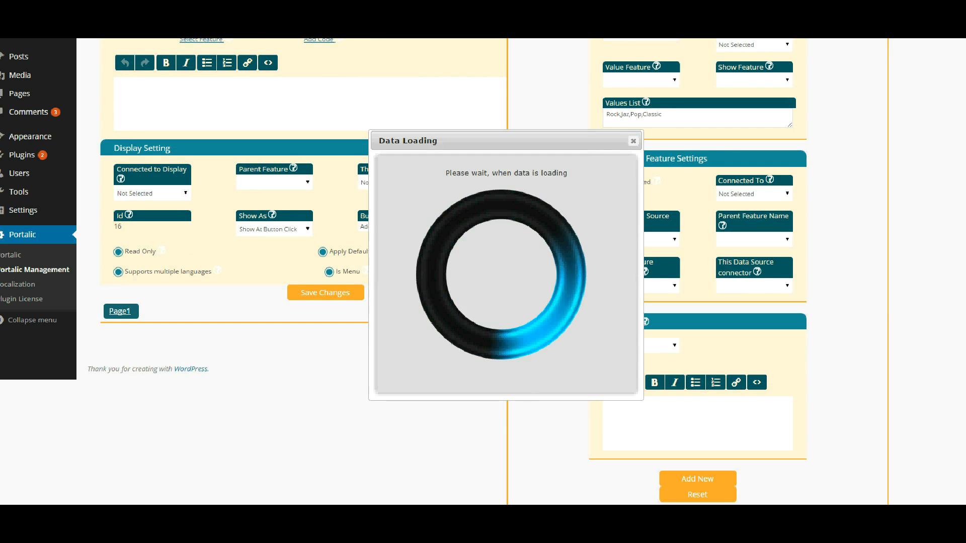
- Insert the Music Style label below the Website field in the Add New Band design
{"action": "left_click", "coordinate": [181, 84]}
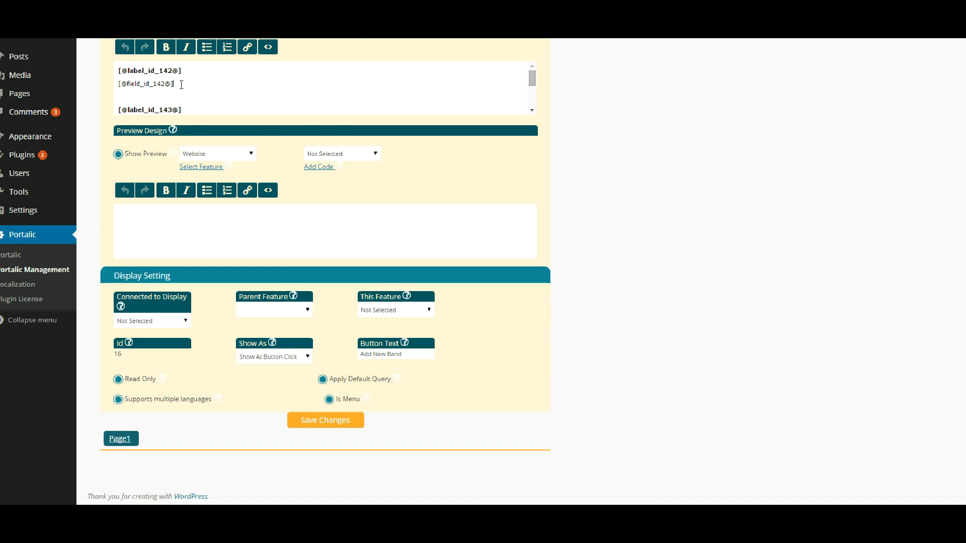
{"action": "scroll", "coordinate": [181, 84], "scroll_direction": "up", "scroll_amount": 3}
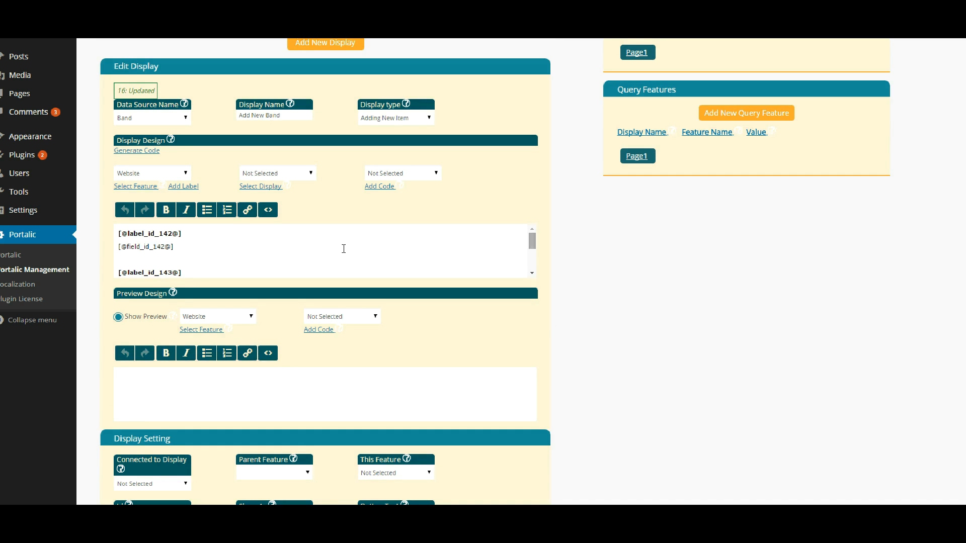
{"action": "scroll", "coordinate": [383, 254], "scroll_direction": "down", "scroll_amount": 3}
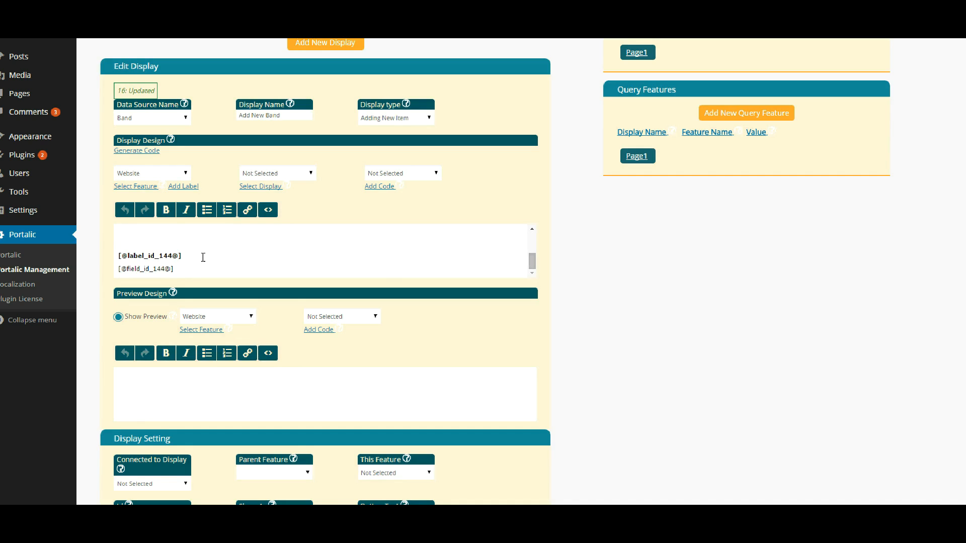
{"action": "key", "text": "Return"}
{"action": "key", "text": "Return"}
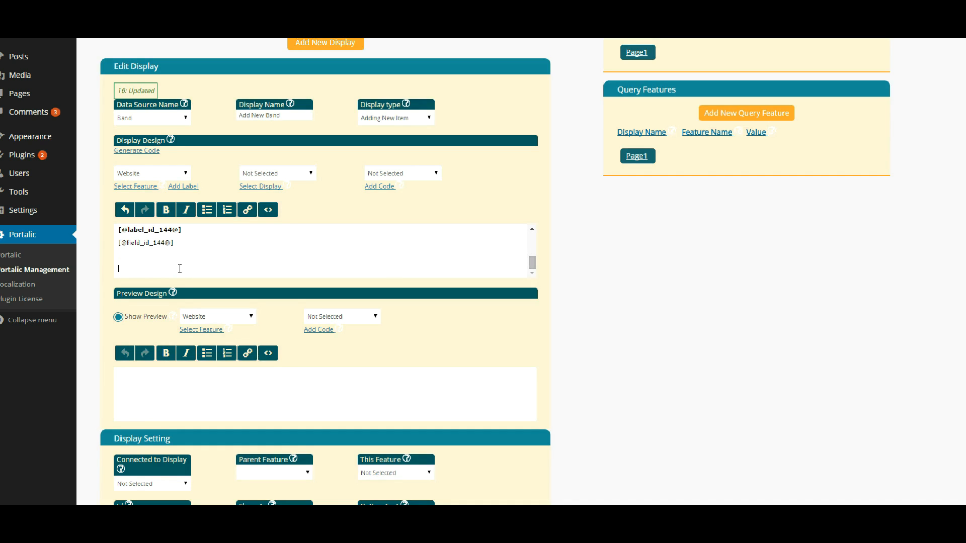
{"action": "left_click", "coordinate": [176, 172]}
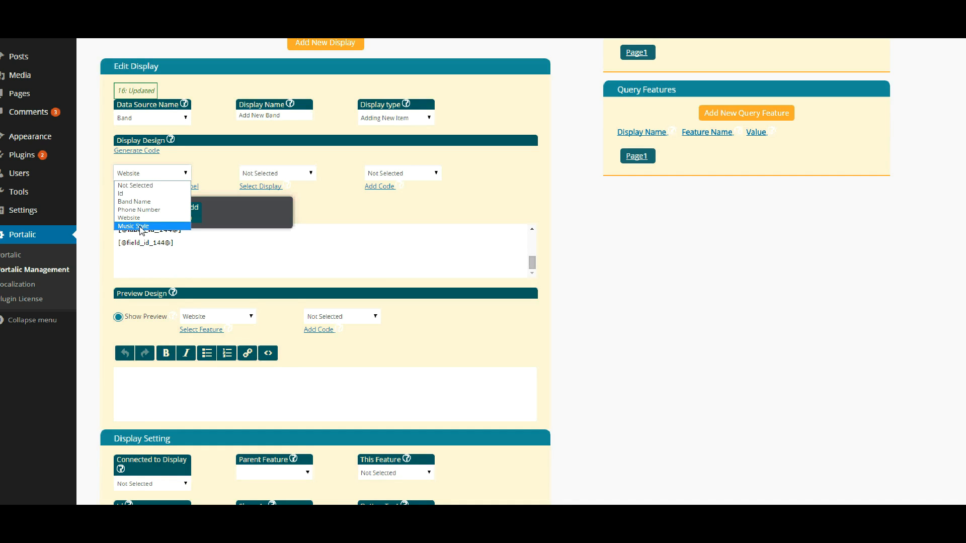
{"action": "left_click", "coordinate": [171, 198]}
{"action": "left_click", "coordinate": [180, 188]}
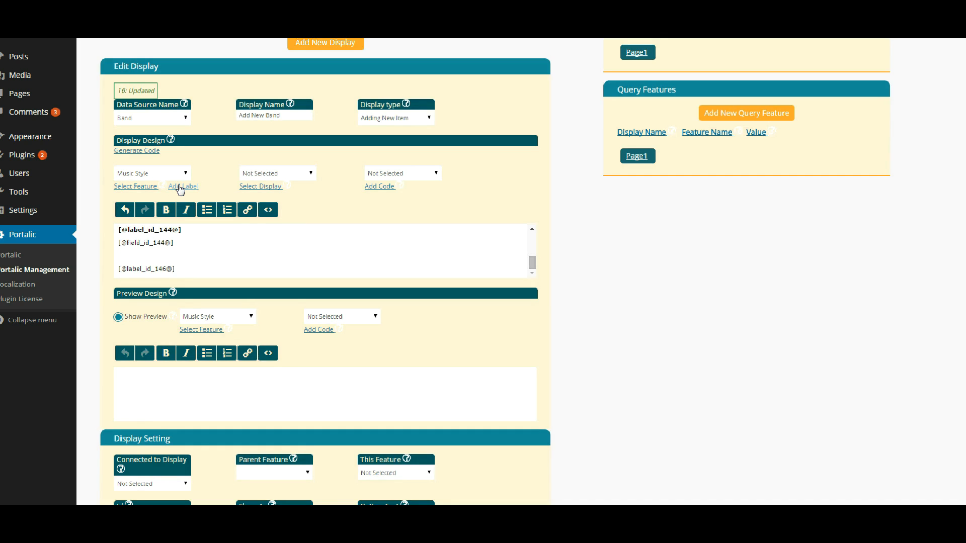
{"action": "key", "text": "Return"}
- Add the Music Style field beneath its label, bold the label, and save the display
{"action": "left_click", "coordinate": [157, 177]}
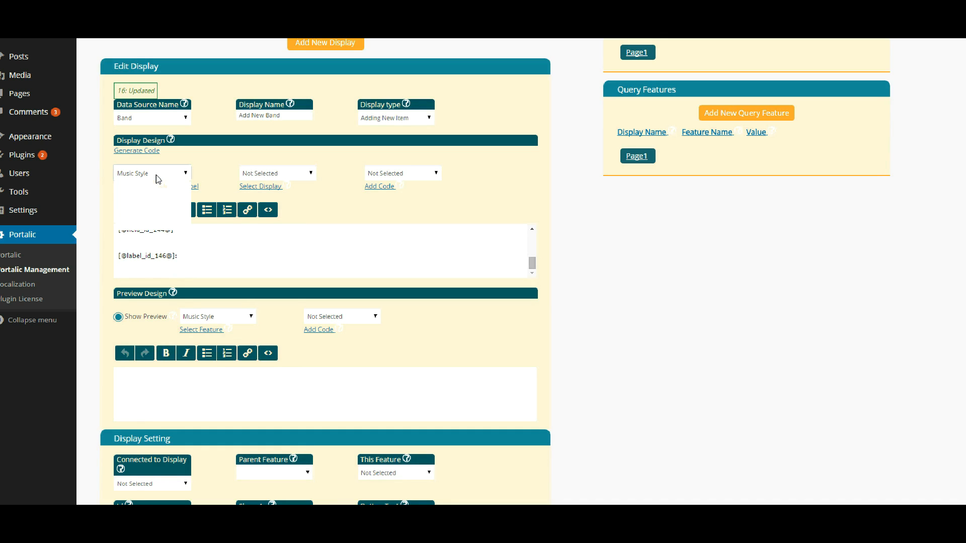
{"action": "left_click", "coordinate": [148, 225]}
{"action": "left_click", "coordinate": [132, 186]}
{"action": "left_click_drag", "start_coordinate": [194, 255], "coordinate": [117, 256]}
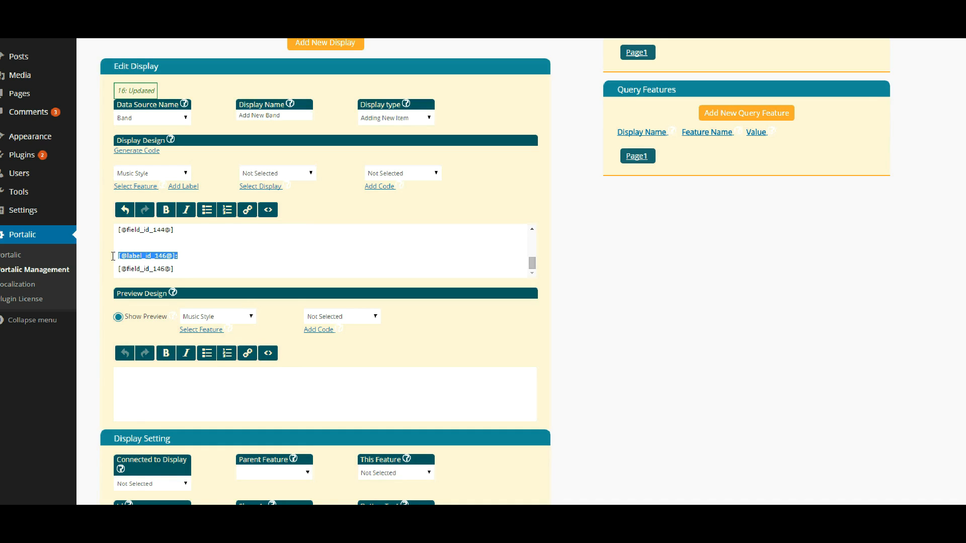
{"action": "left_click", "coordinate": [171, 212]}
{"action": "scroll", "coordinate": [175, 222], "scroll_direction": "down", "scroll_amount": 4}
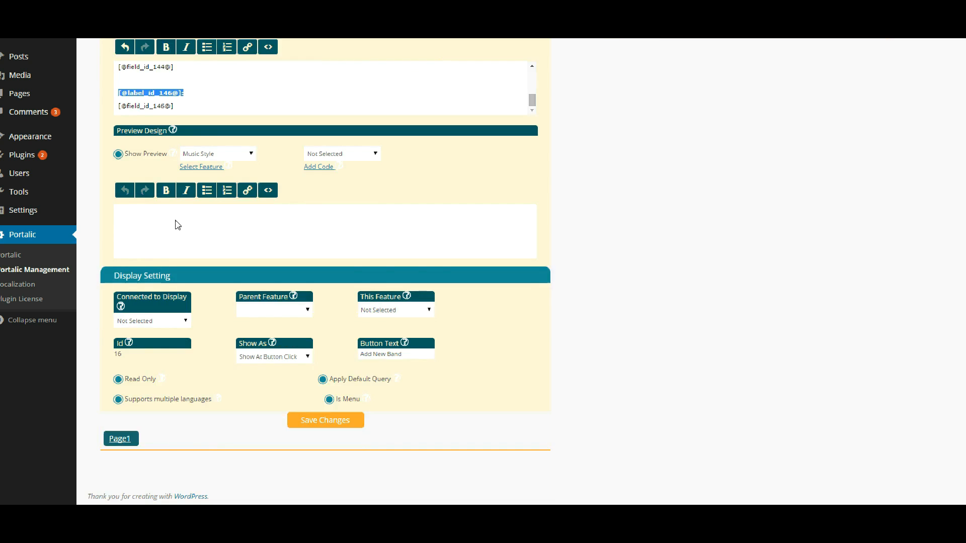
{"action": "left_click", "coordinate": [324, 380]}
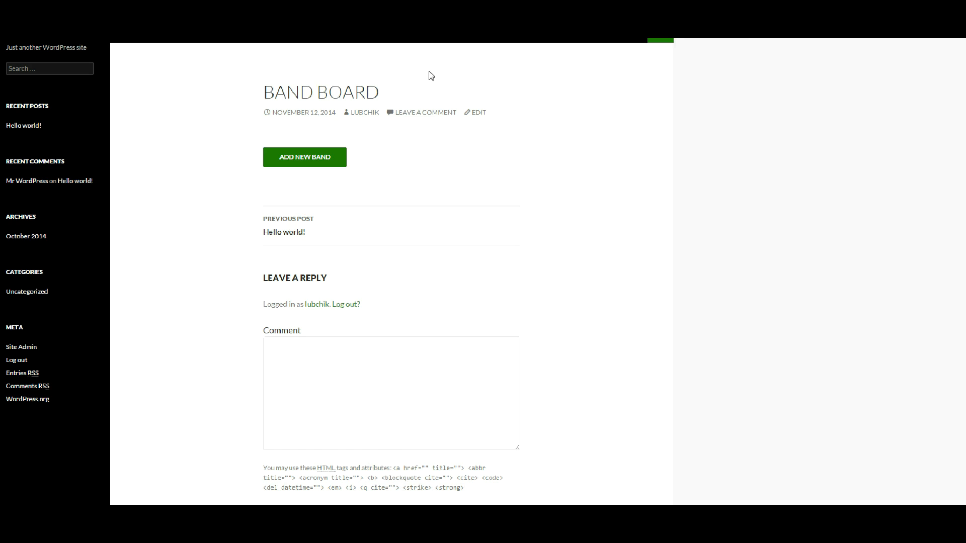
- On the Band Board post, confirm the Music Style dropdown offers Rock, Jaz, Pop and Classic
{"action": "left_click", "coordinate": [325, 165]}
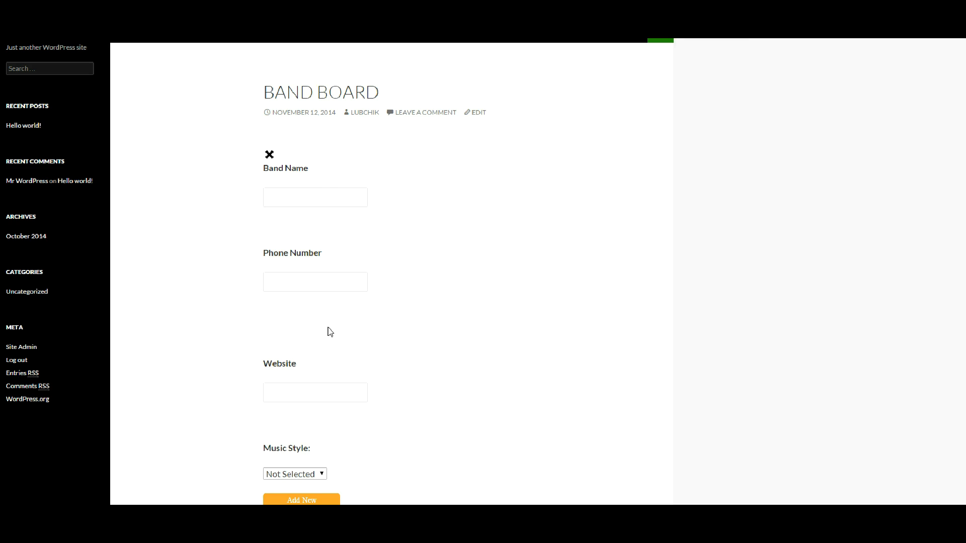
{"action": "scroll", "coordinate": [327, 330], "scroll_direction": "down", "scroll_amount": 1}
{"action": "left_click", "coordinate": [322, 420]}
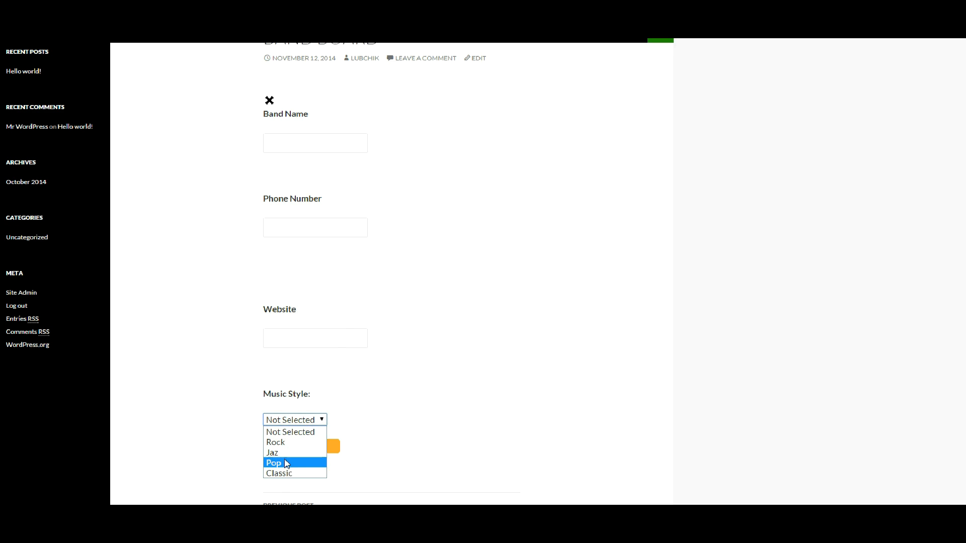
{"action": "left_click", "coordinate": [679, 283]}
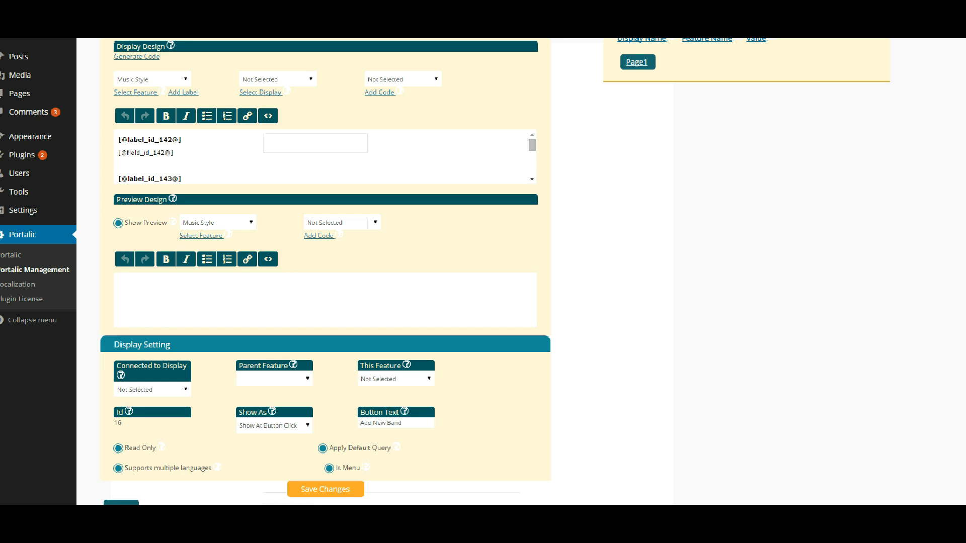
{"action": "scroll", "coordinate": [363, 262], "scroll_direction": "up", "scroll_amount": 6}
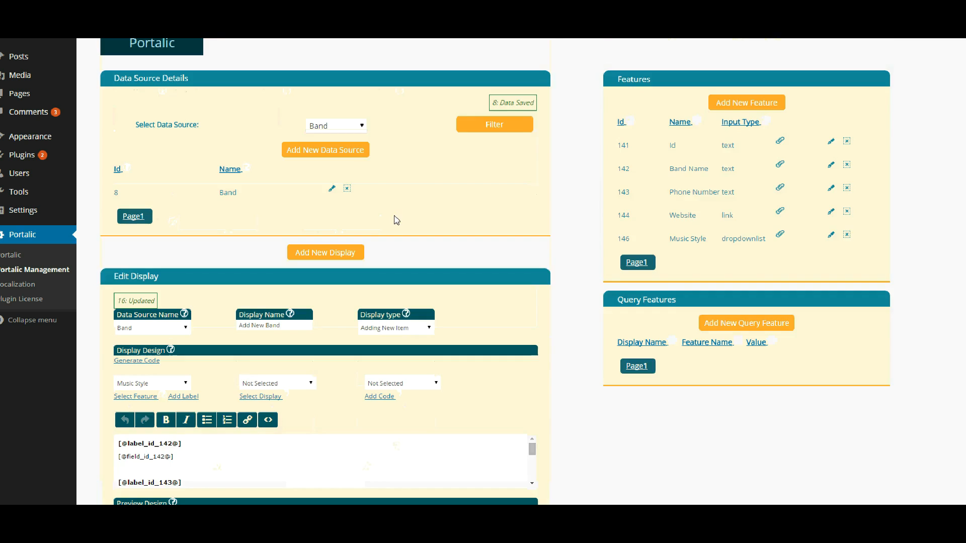
- Start a new display named Band Group Display with type Group Display
{"action": "left_click", "coordinate": [336, 254]}
{"action": "left_click", "coordinate": [465, 125]}
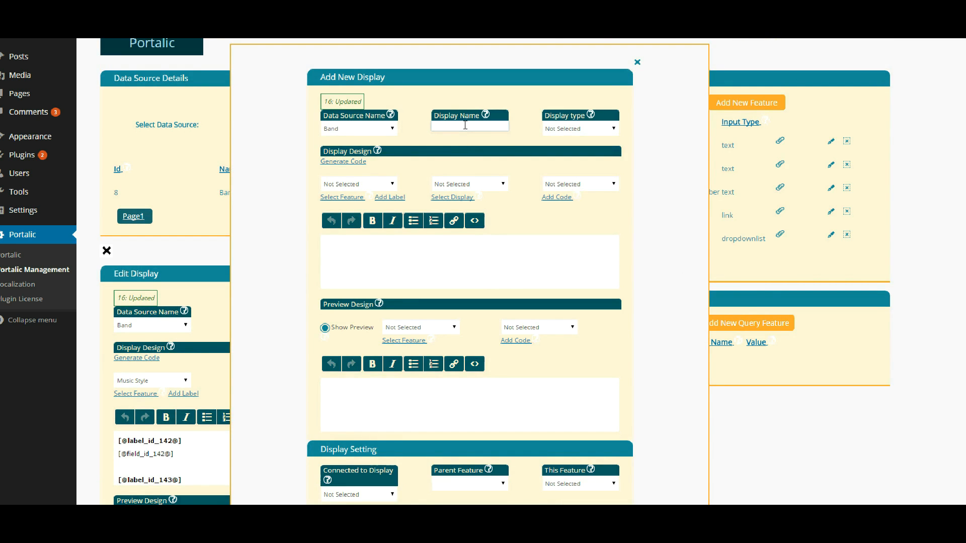
{"action": "type", "text": "Band Group Display"}
{"action": "left_click", "coordinate": [554, 132]}
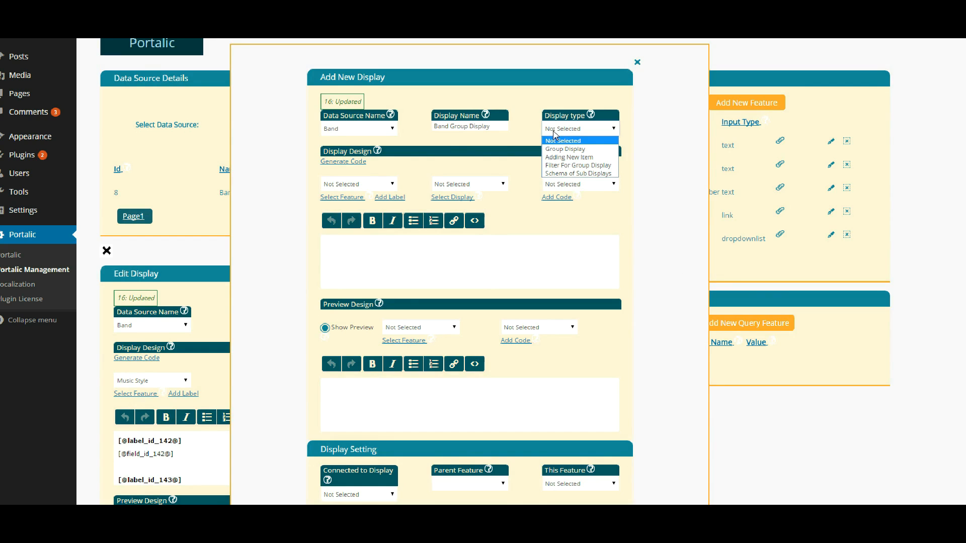
{"action": "left_click", "coordinate": [556, 147]}
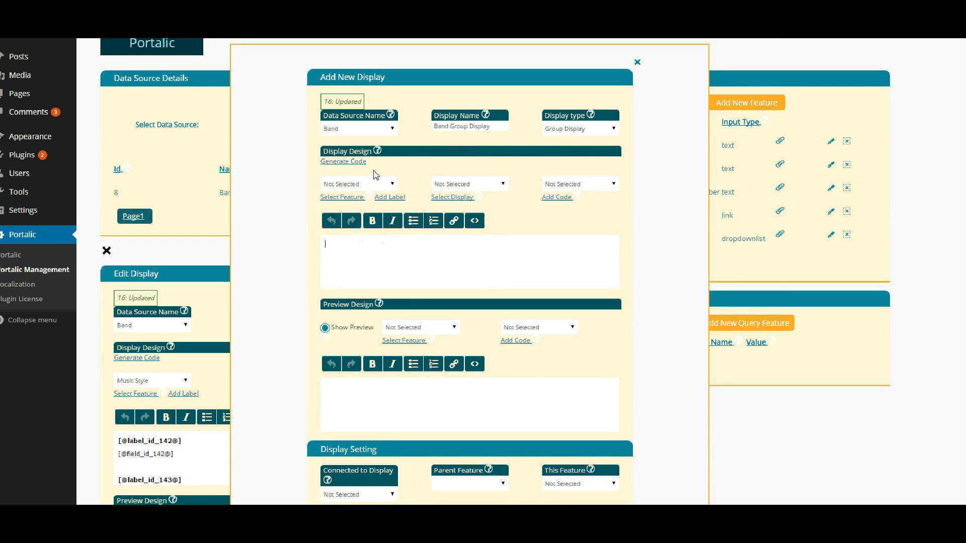
- Generate its design code, make it read-only, and add the display
{"action": "left_click", "coordinate": [340, 162]}
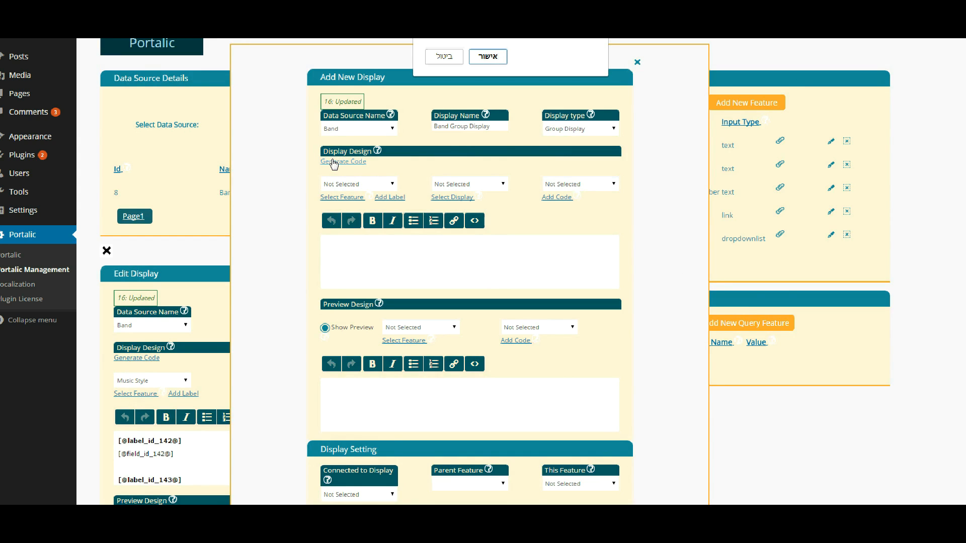
{"action": "left_click", "coordinate": [498, 57]}
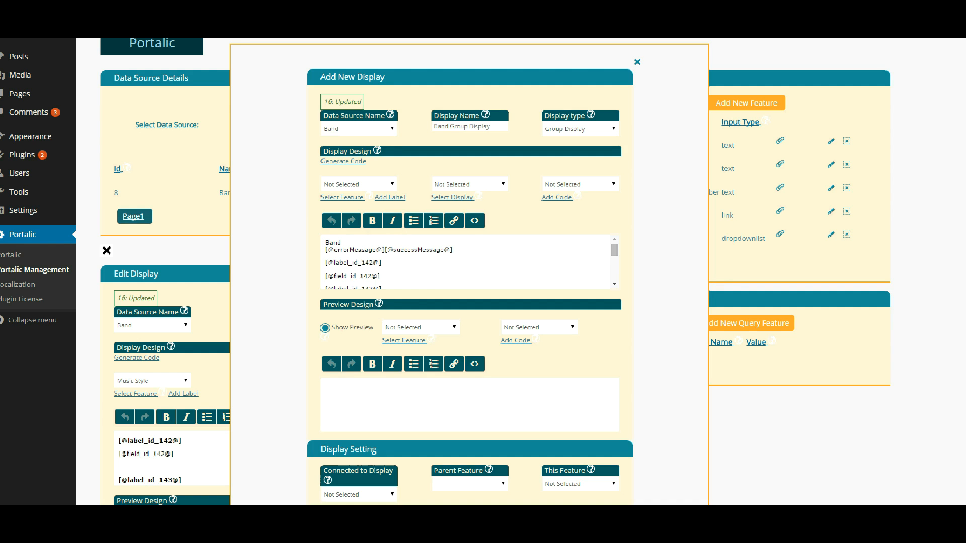
{"action": "left_click", "coordinate": [615, 285]}
{"action": "left_click", "coordinate": [614, 285]}
{"action": "left_click", "coordinate": [614, 284]}
{"action": "left_click", "coordinate": [614, 285]}
{"action": "left_click", "coordinate": [614, 284]}
{"action": "scroll", "coordinate": [637, 286], "scroll_direction": "down", "scroll_amount": 4}
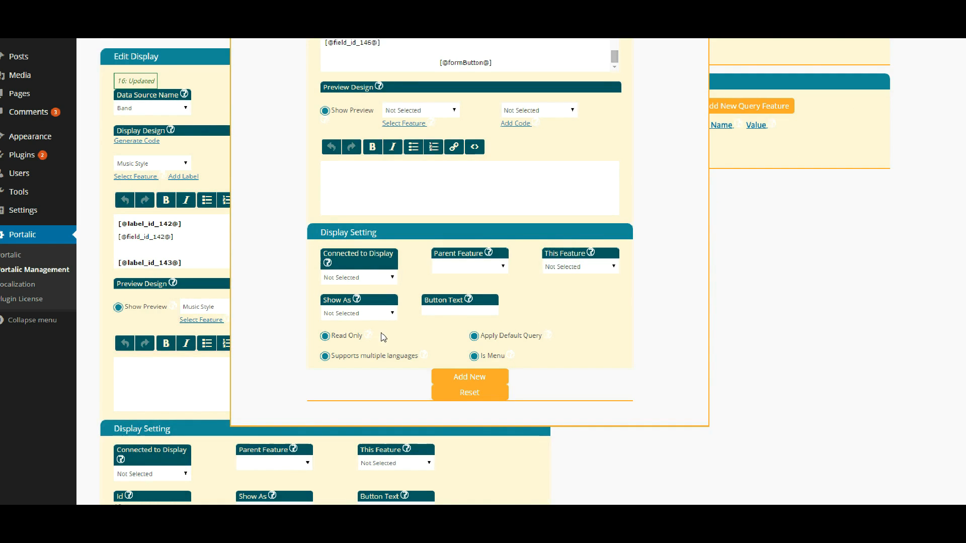
{"action": "left_click", "coordinate": [327, 337]}
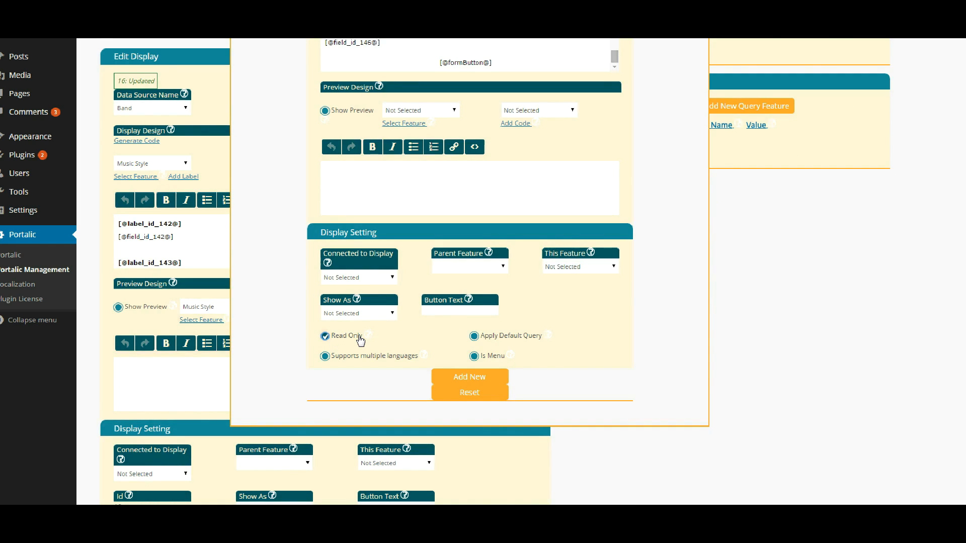
{"action": "left_click", "coordinate": [459, 380]}
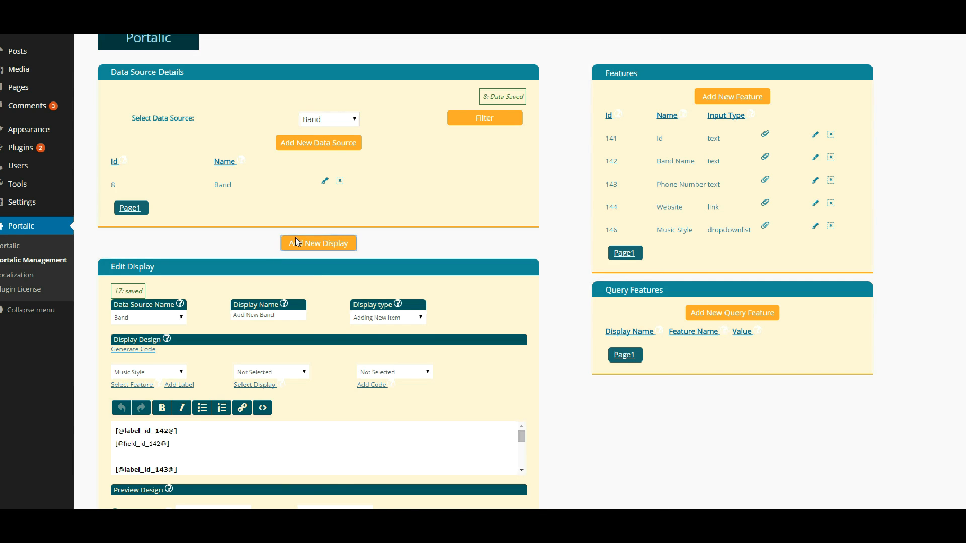
- Start a Band Board display of type Schema of Sub Displays and clear its default form code
{"action": "left_click", "coordinate": [296, 242]}
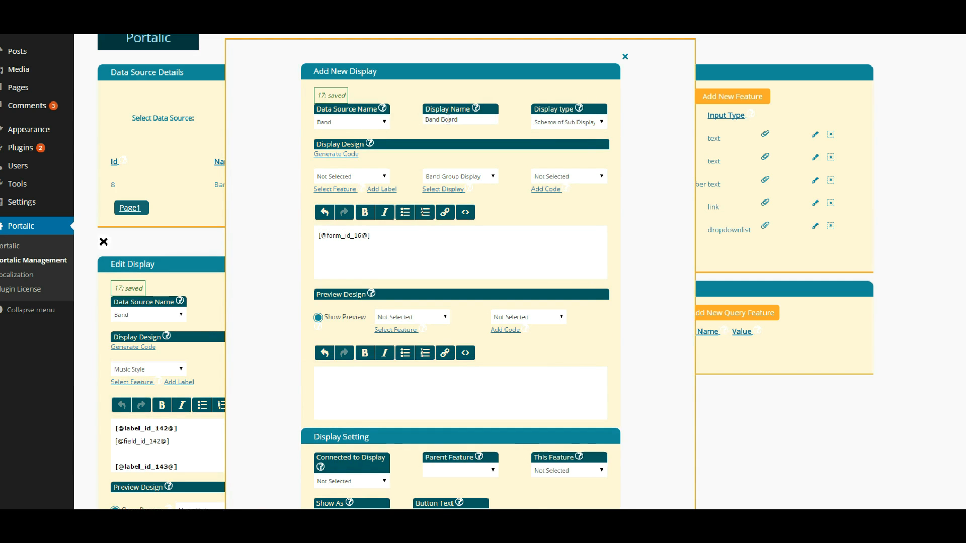
{"action": "left_click", "coordinate": [579, 127]}
{"action": "left_click", "coordinate": [579, 127]}
{"action": "left_click", "coordinate": [466, 120]}
{"action": "left_click_drag", "start_coordinate": [368, 237], "coordinate": [309, 242]}
{"action": "key", "text": "BackSpace"}
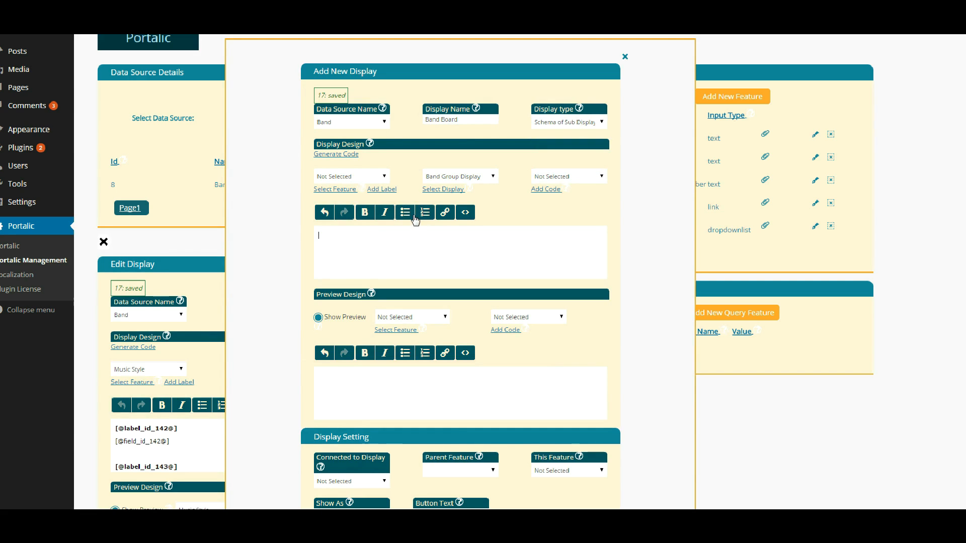
{"action": "left_click", "coordinate": [443, 177]}
{"action": "left_click", "coordinate": [445, 178]}
{"action": "left_click", "coordinate": [445, 178]}
{"action": "left_click", "coordinate": [445, 178]}
{"action": "left_click", "coordinate": [445, 179]}
{"action": "left_click", "coordinate": [445, 196]}
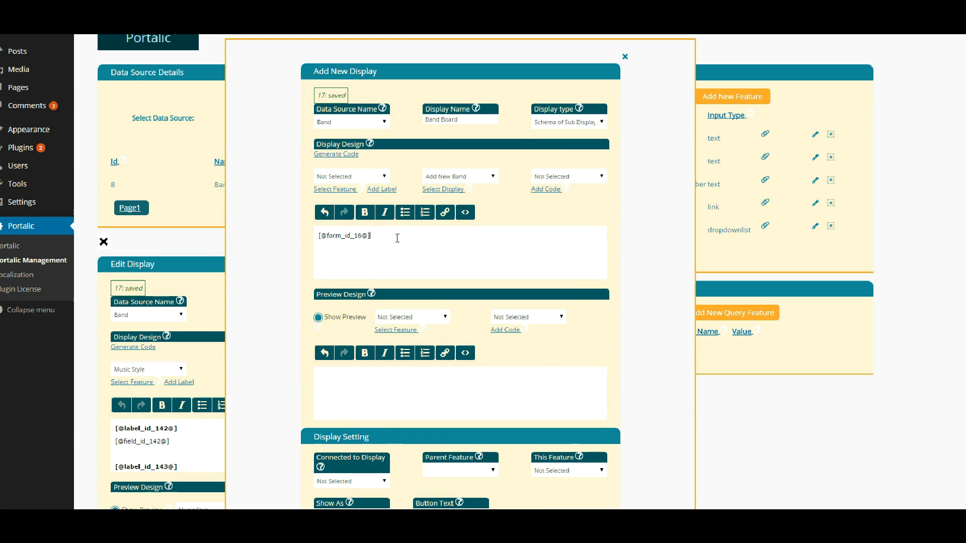
{"action": "left_click", "coordinate": [445, 176]}
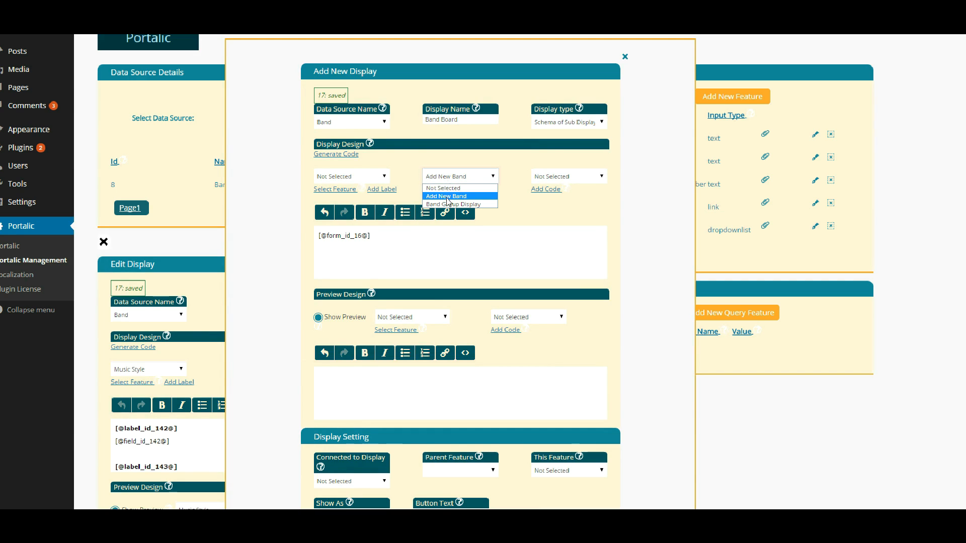
{"action": "left_click", "coordinate": [447, 202]}
{"action": "left_click", "coordinate": [443, 189]}
{"action": "left_click_drag", "start_coordinate": [373, 249], "coordinate": [318, 249]}
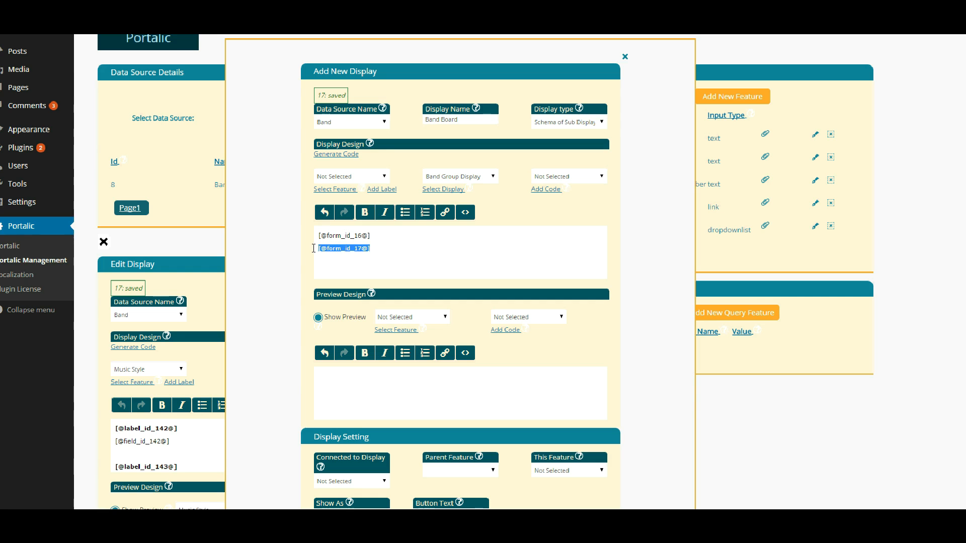
{"action": "left_click", "coordinate": [391, 251]}
{"action": "scroll", "coordinate": [392, 251], "scroll_direction": "down", "scroll_amount": 3}
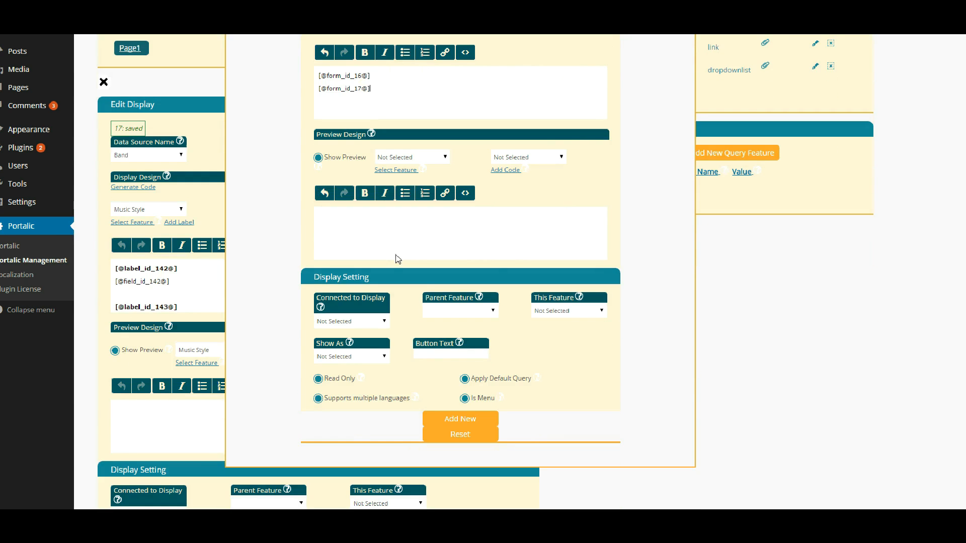
{"action": "left_click", "coordinate": [468, 422]}
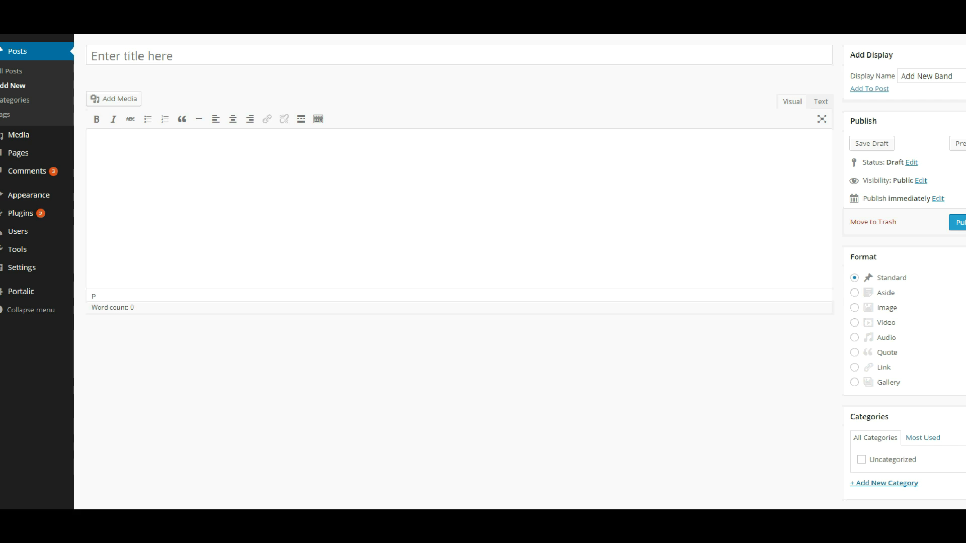
- Add the Band Board Display to the post and preview it
{"action": "left_click", "coordinate": [936, 75]}
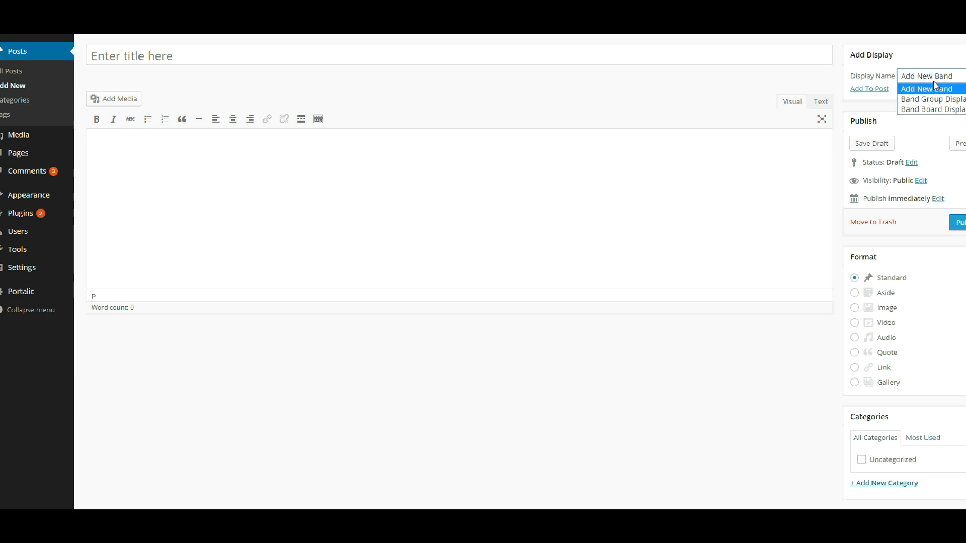
{"action": "left_click", "coordinate": [933, 110]}
{"action": "left_click", "coordinate": [879, 90]}
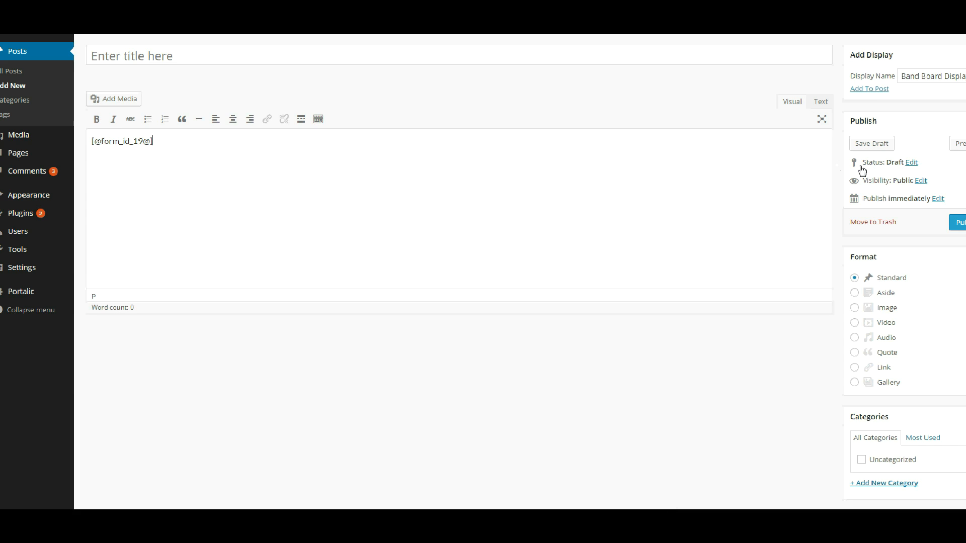
{"action": "left_click", "coordinate": [958, 143]}
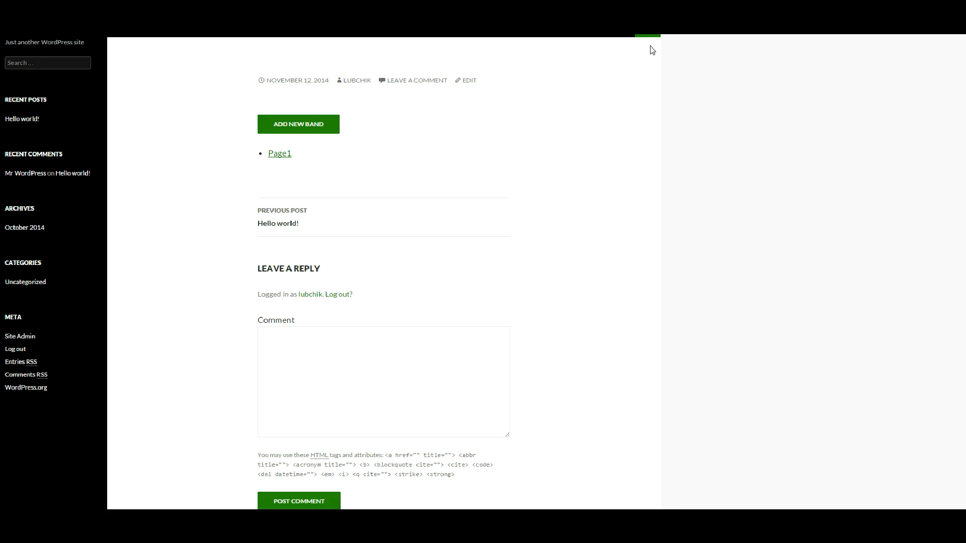
- Add two bands, My Super Band (Rock) and My coolest band (Pop)
{"action": "left_click", "coordinate": [305, 130]}
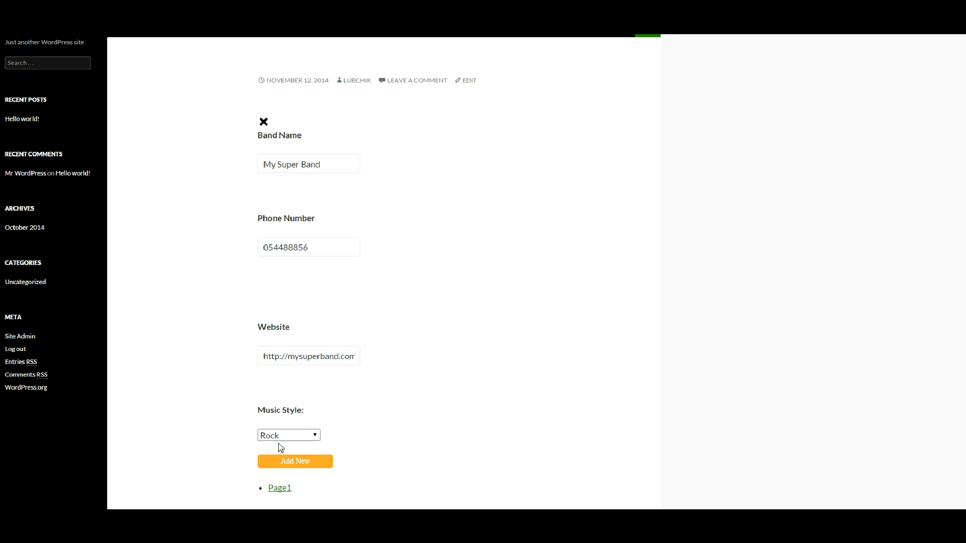
{"action": "left_click", "coordinate": [287, 461]}
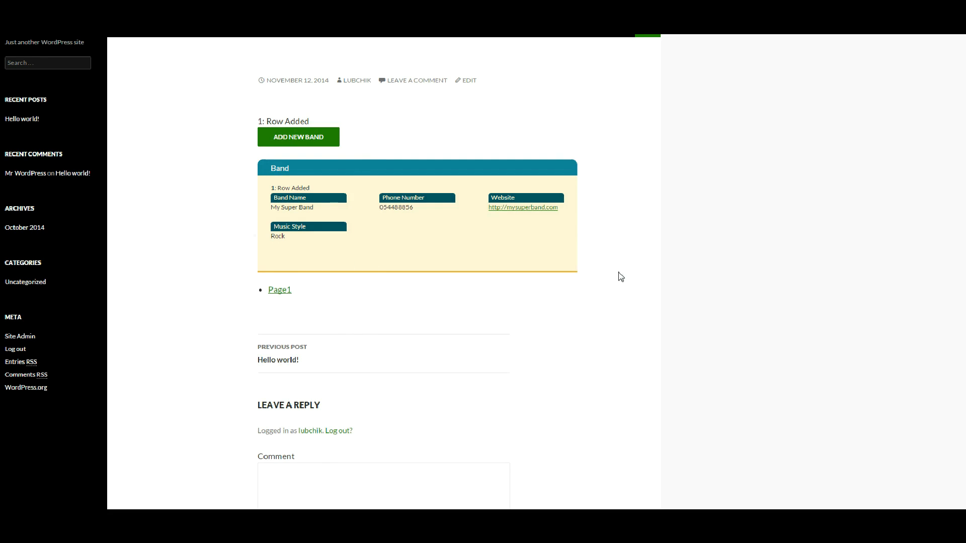
{"action": "left_click", "coordinate": [298, 137]}
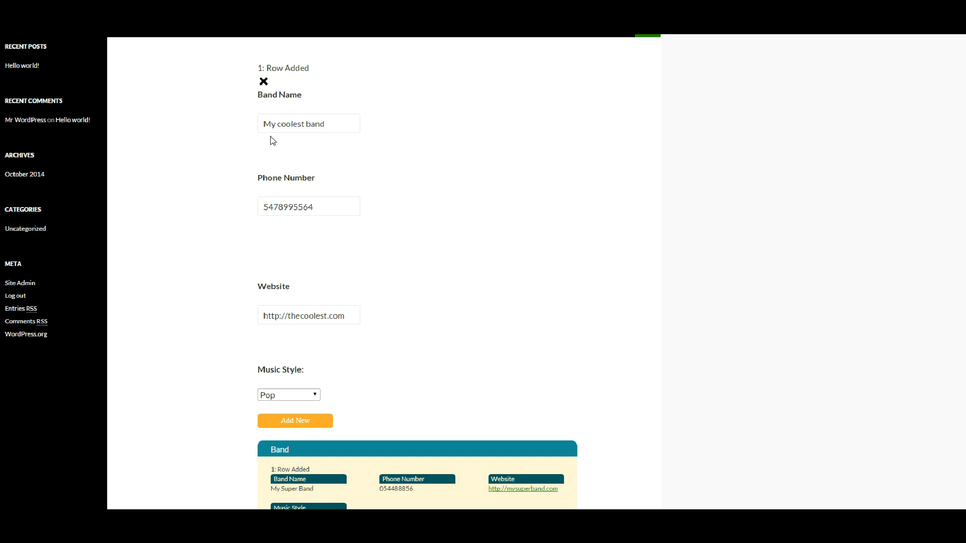
{"action": "left_click", "coordinate": [295, 421]}
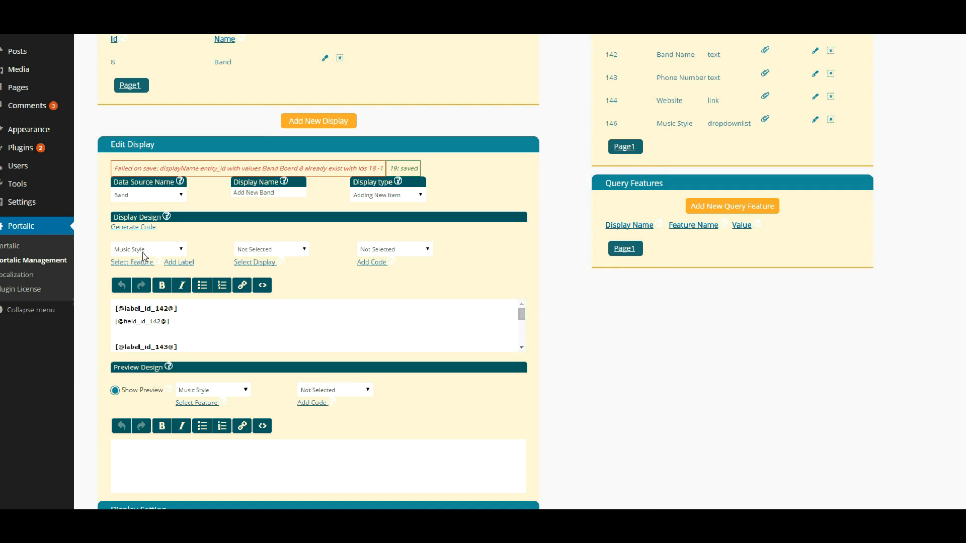
- Open the Band Group Display and turn on Show Preview
{"action": "scroll", "coordinate": [215, 325], "scroll_direction": "down", "scroll_amount": 6}
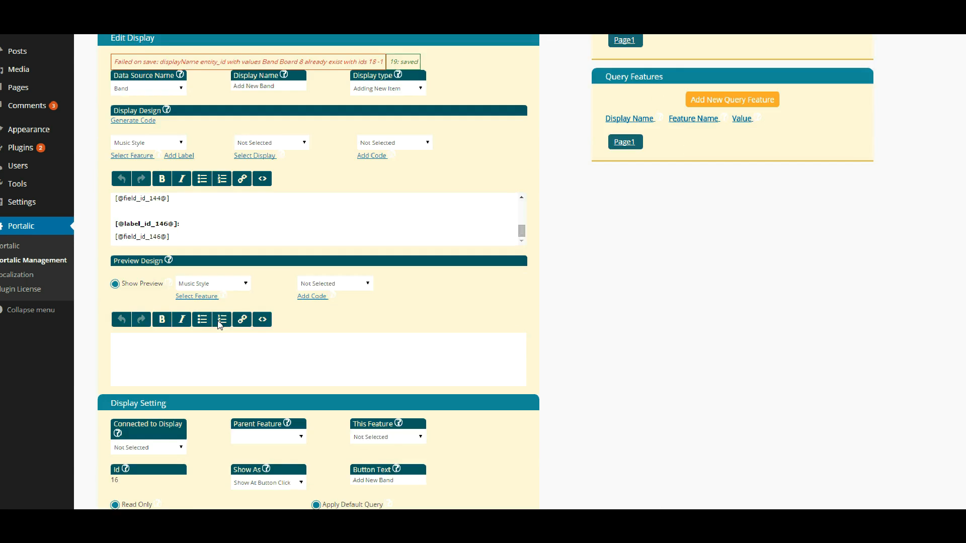
{"action": "left_click", "coordinate": [156, 387]}
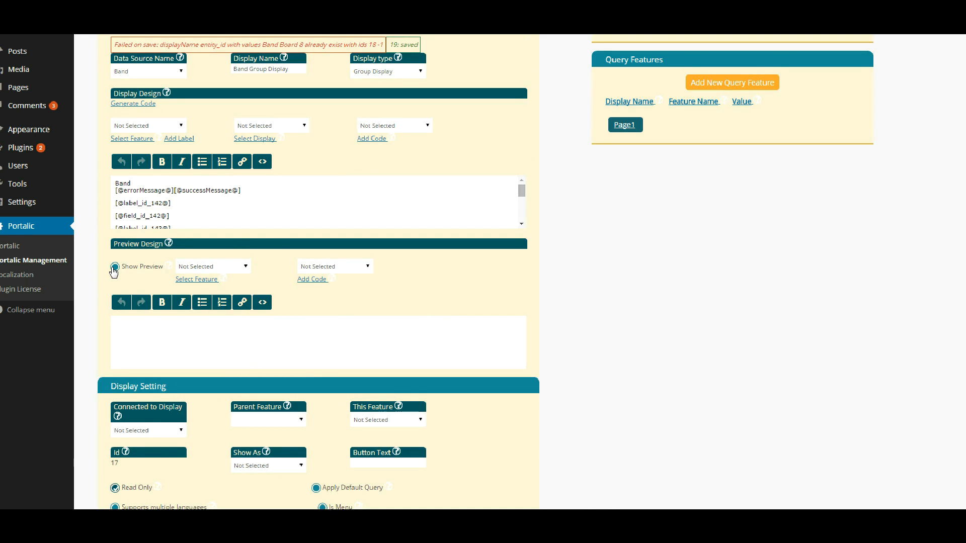
{"action": "mouse_move", "coordinate": [168, 245]}
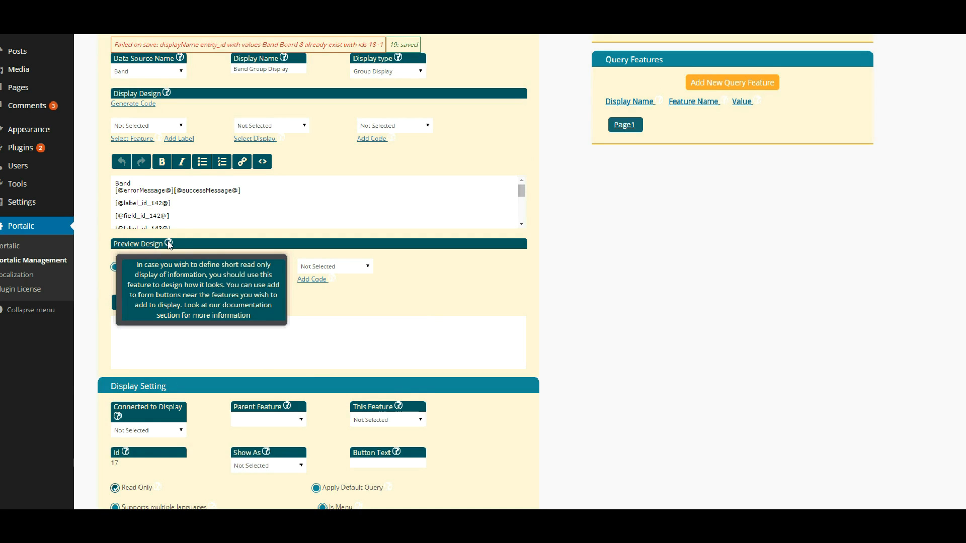
{"action": "left_click", "coordinate": [116, 268]}
{"action": "left_click", "coordinate": [128, 326]}
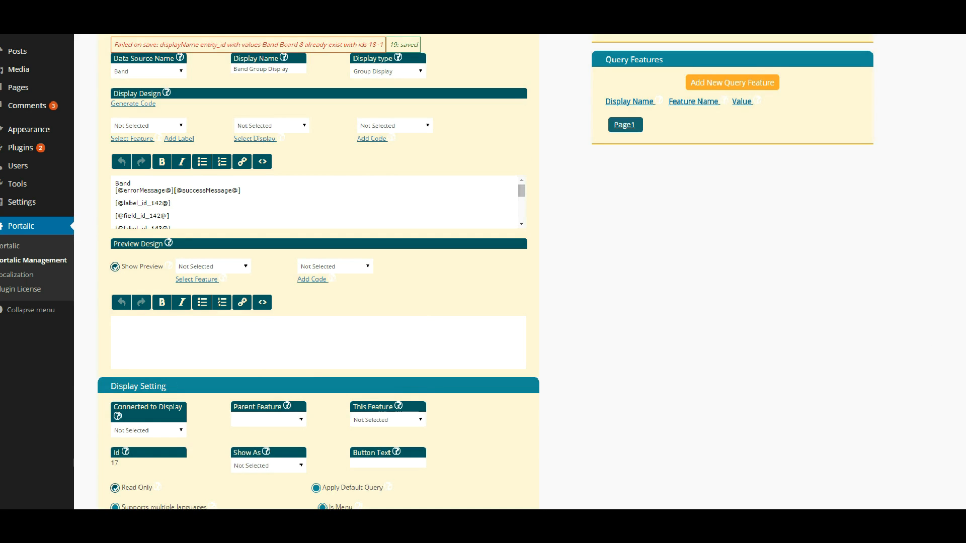
- Insert the Band Name and Website fields into the preview design
{"action": "left_click", "coordinate": [198, 270]}
{"action": "left_click", "coordinate": [197, 289]}
{"action": "left_click", "coordinate": [197, 279]}
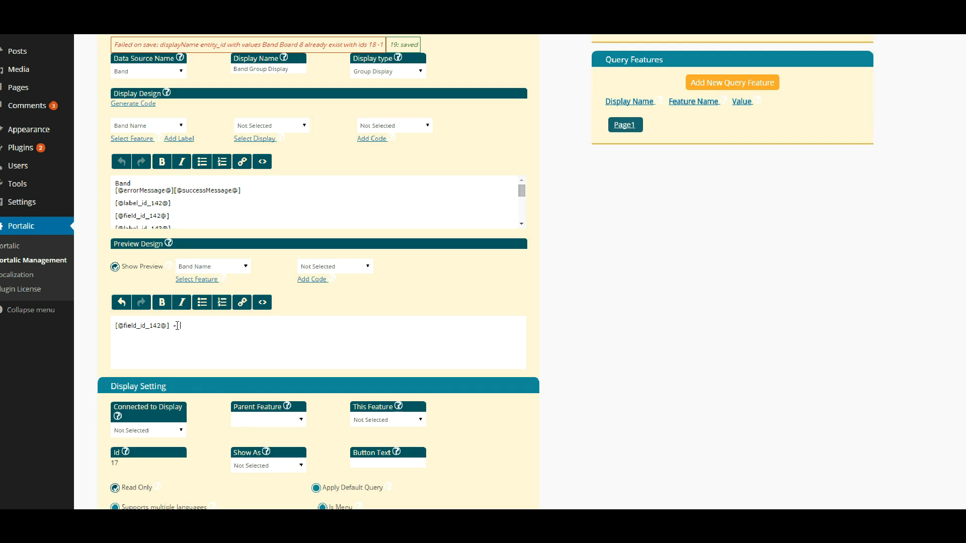
{"action": "left_click", "coordinate": [186, 268]}
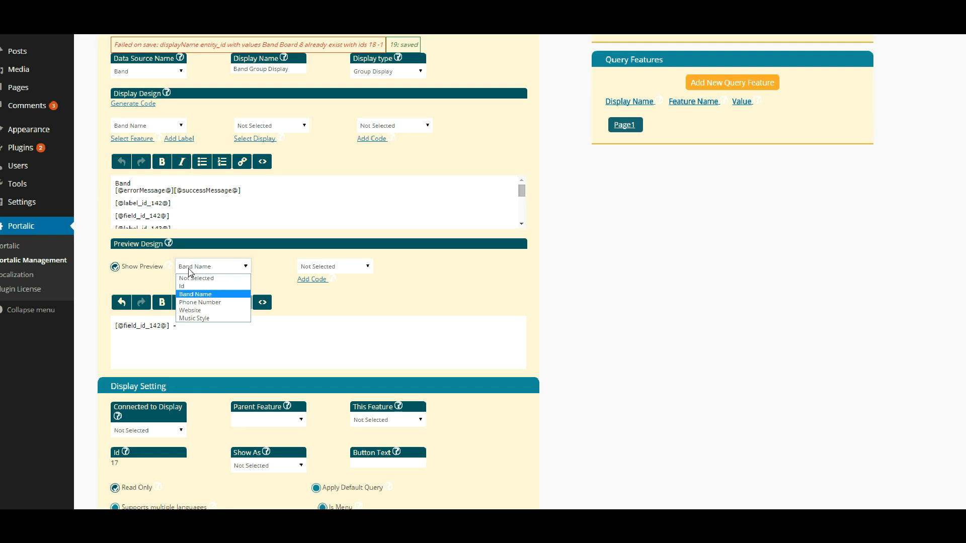
{"action": "left_click", "coordinate": [190, 310]}
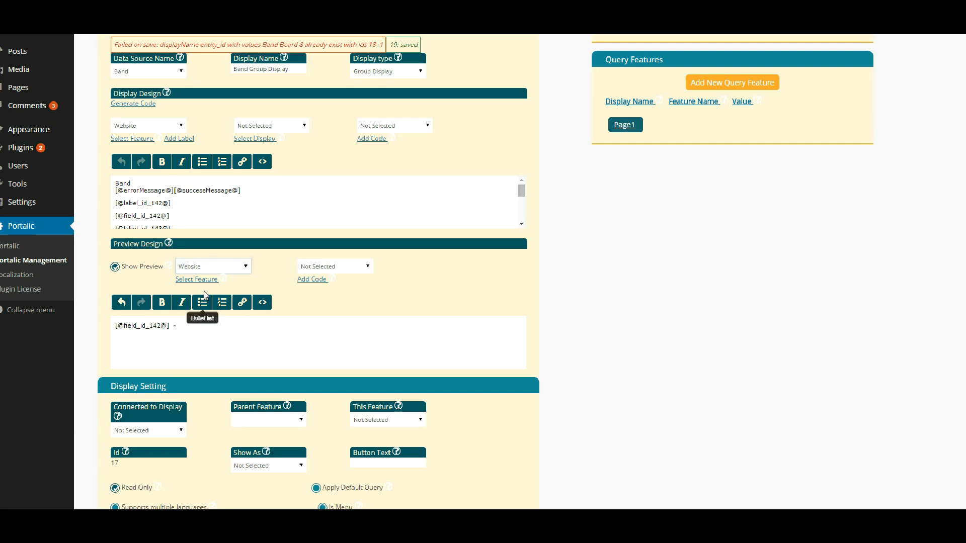
{"action": "left_click", "coordinate": [197, 279]}
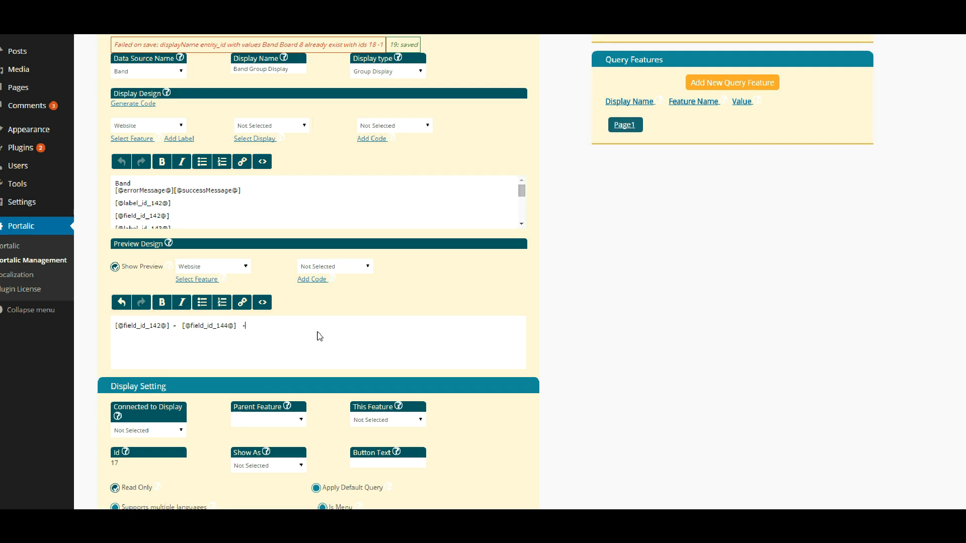
- Append the Functional Button to the preview and save the display
{"action": "left_click", "coordinate": [352, 266]}
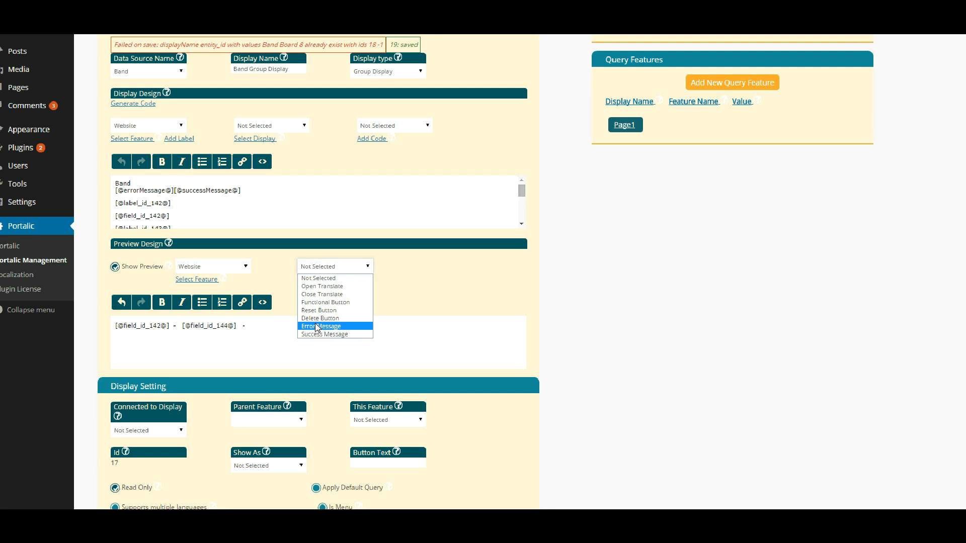
{"action": "left_click", "coordinate": [317, 303]}
{"action": "left_click", "coordinate": [312, 279]}
{"action": "scroll", "coordinate": [318, 323], "scroll_direction": "down", "scroll_amount": 1}
{"action": "scroll", "coordinate": [319, 324], "scroll_direction": "down", "scroll_amount": 1}
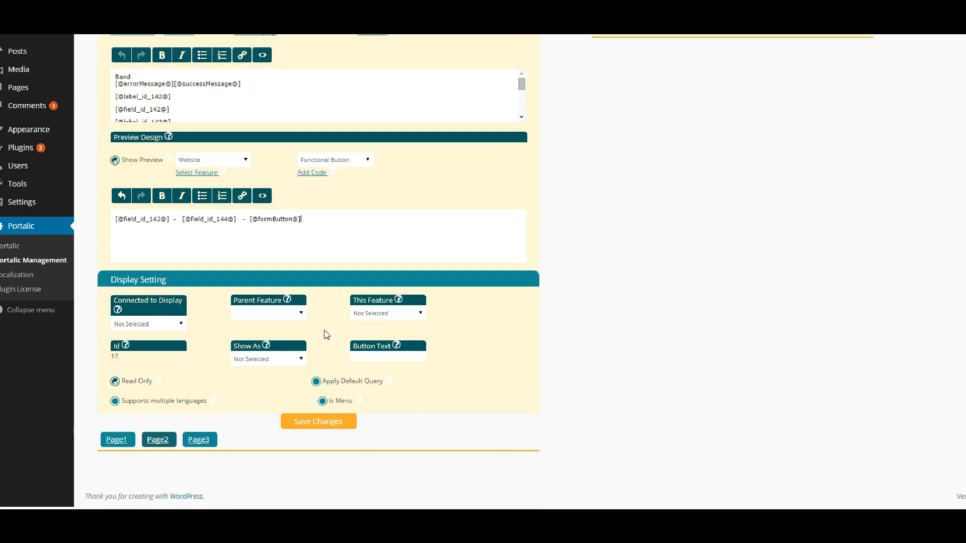
{"action": "left_click", "coordinate": [317, 422]}
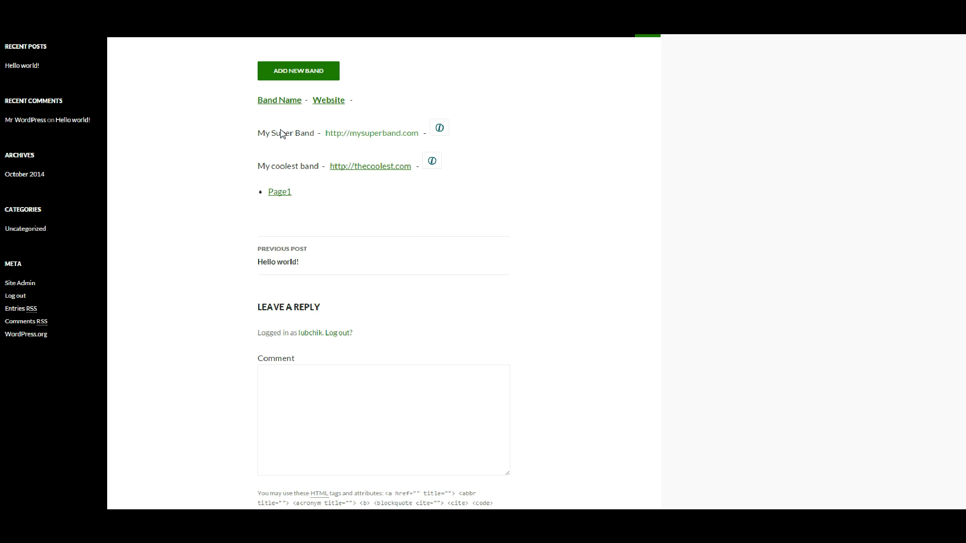
- View full details for My Super Band and My coolest band, closing each popup
{"action": "left_click", "coordinate": [438, 128]}
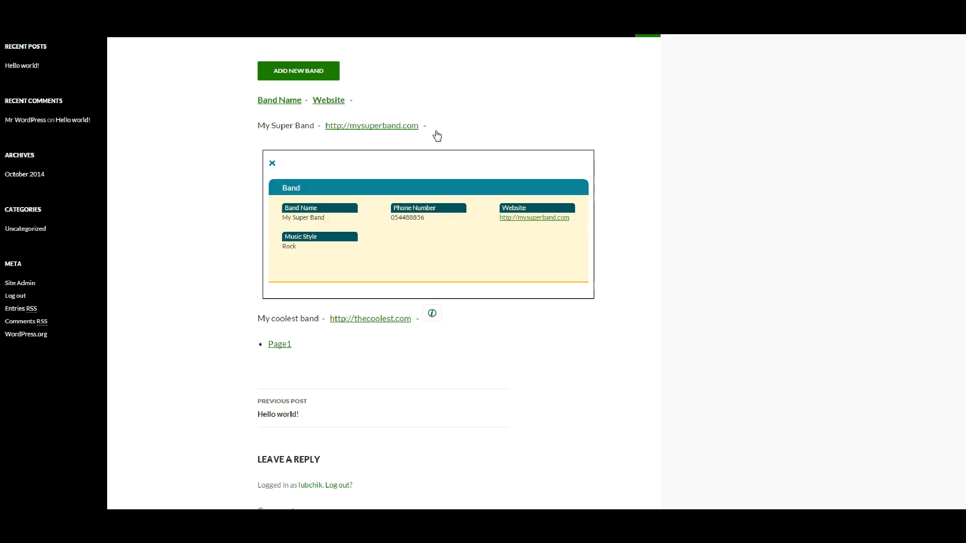
{"action": "left_click", "coordinate": [272, 163]}
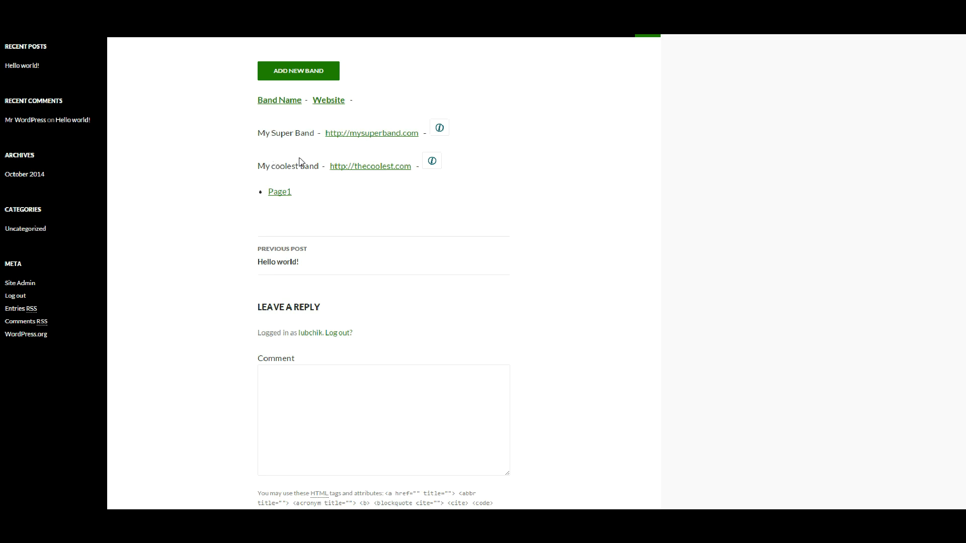
{"action": "left_click", "coordinate": [432, 162]}
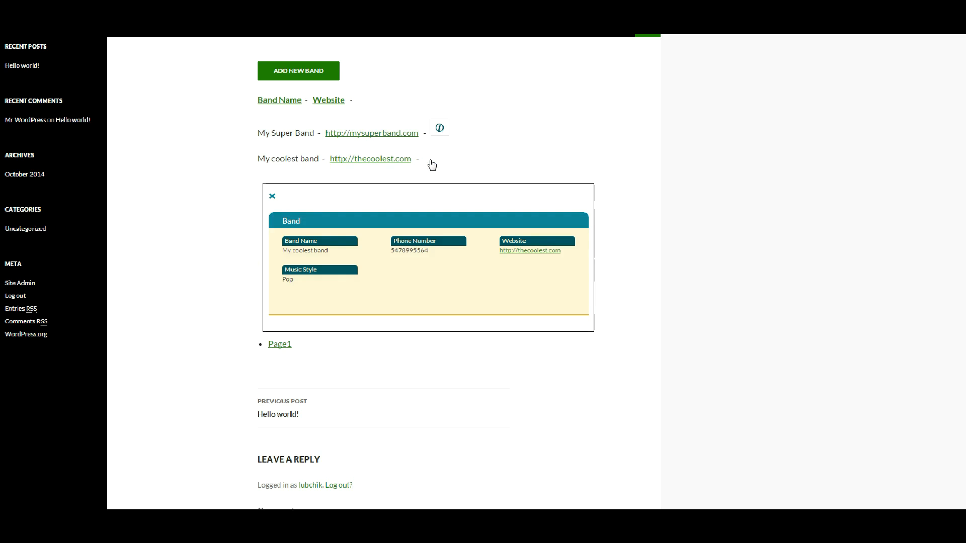
{"action": "left_click", "coordinate": [272, 197]}
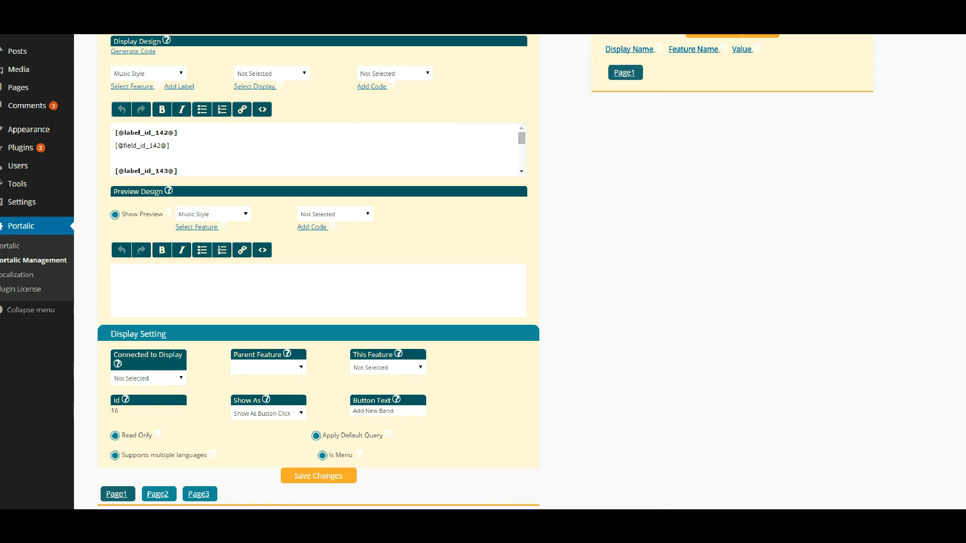
- Start a new display named Filter Bands of type Filter For Group Display
{"action": "scroll", "coordinate": [342, 167], "scroll_direction": "up", "scroll_amount": 5}
{"action": "left_click", "coordinate": [312, 212]}
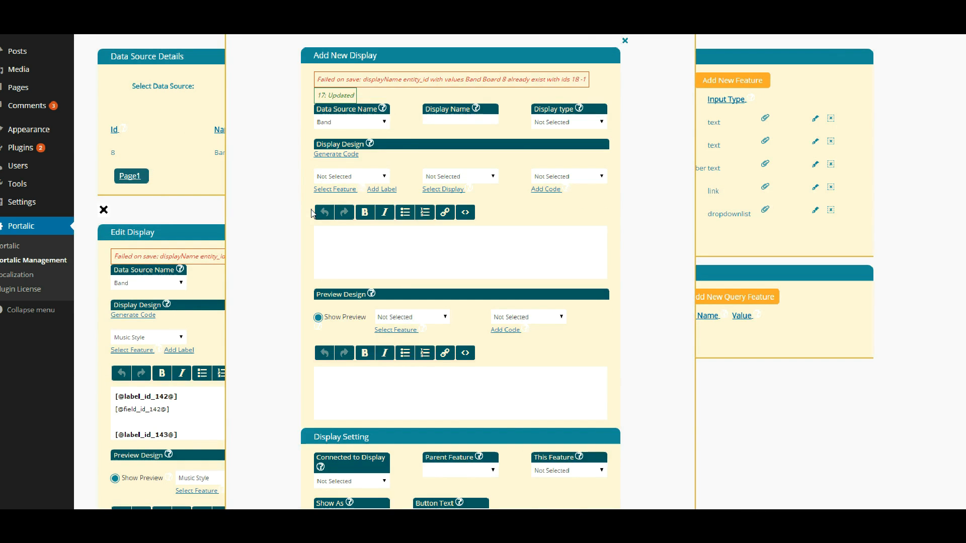
{"action": "left_click", "coordinate": [455, 119]}
{"action": "key", "text": "Tab"}
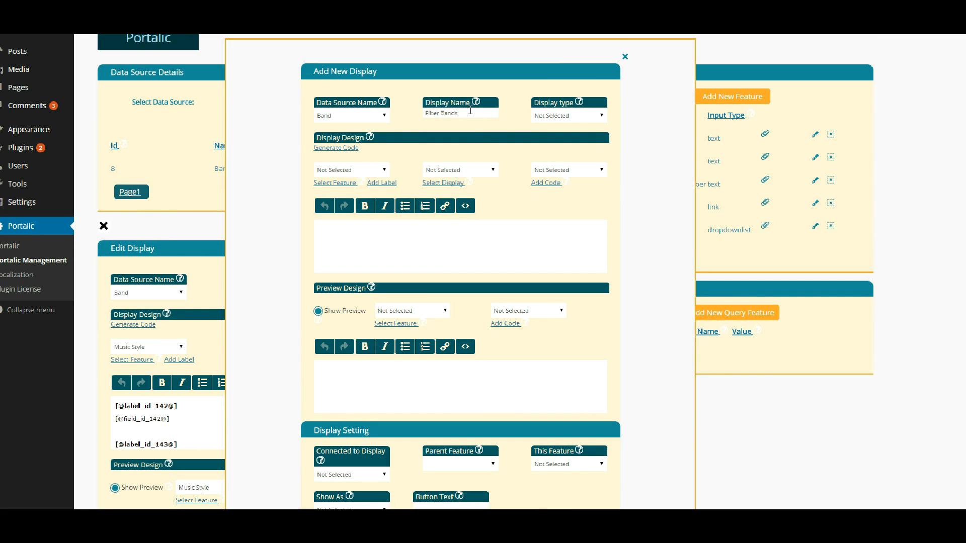
{"action": "left_click", "coordinate": [544, 119]}
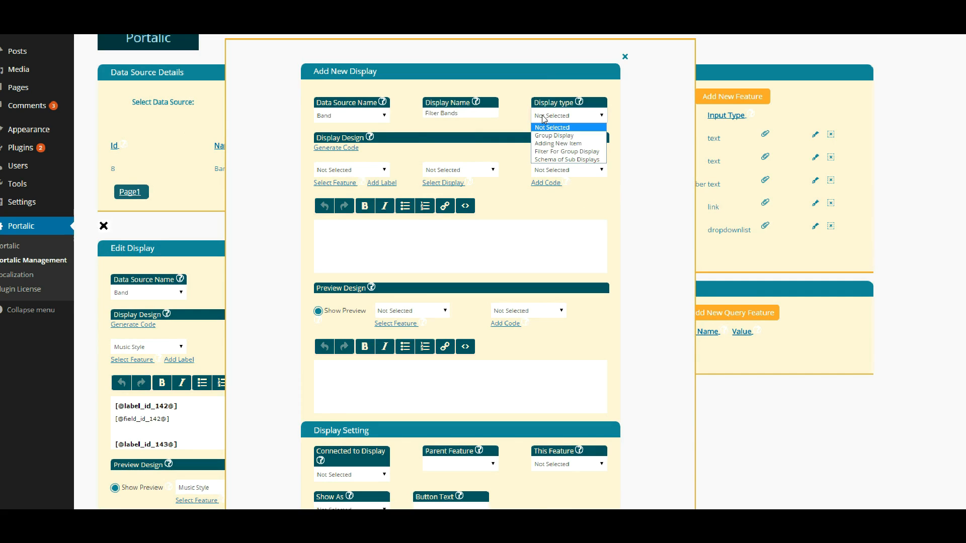
{"action": "left_click", "coordinate": [548, 151]}
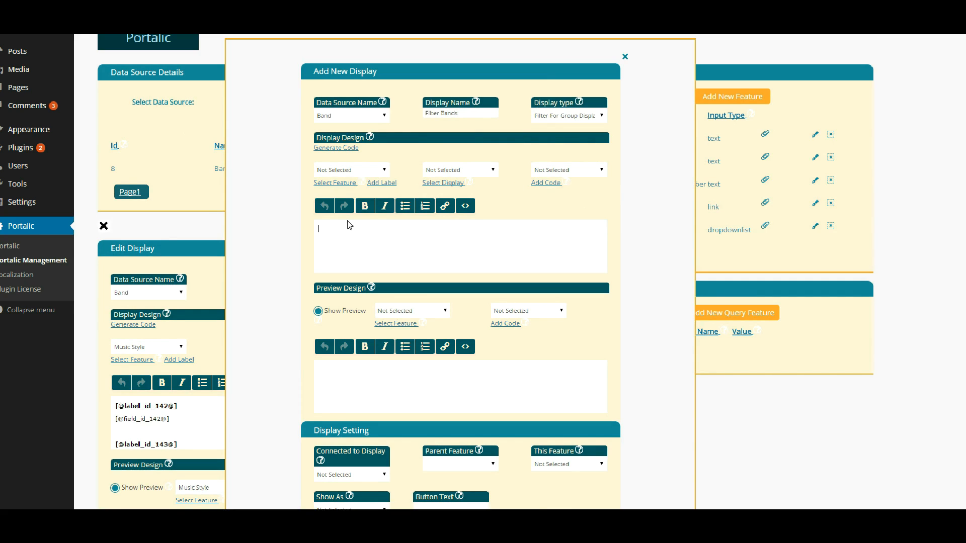
- Insert the Music Style field and a Functional Button into its design
{"action": "left_click", "coordinate": [384, 171]}
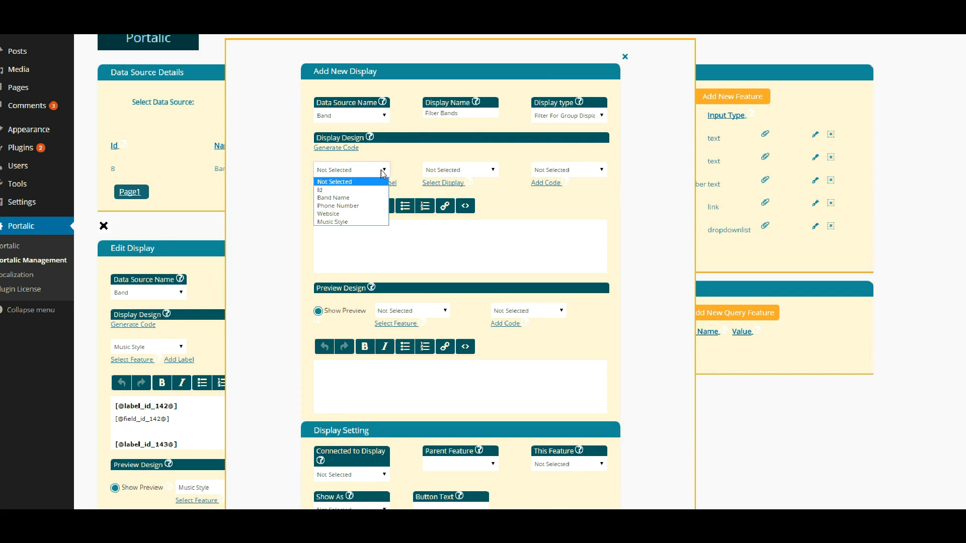
{"action": "left_click", "coordinate": [332, 222]}
{"action": "left_click", "coordinate": [342, 184]}
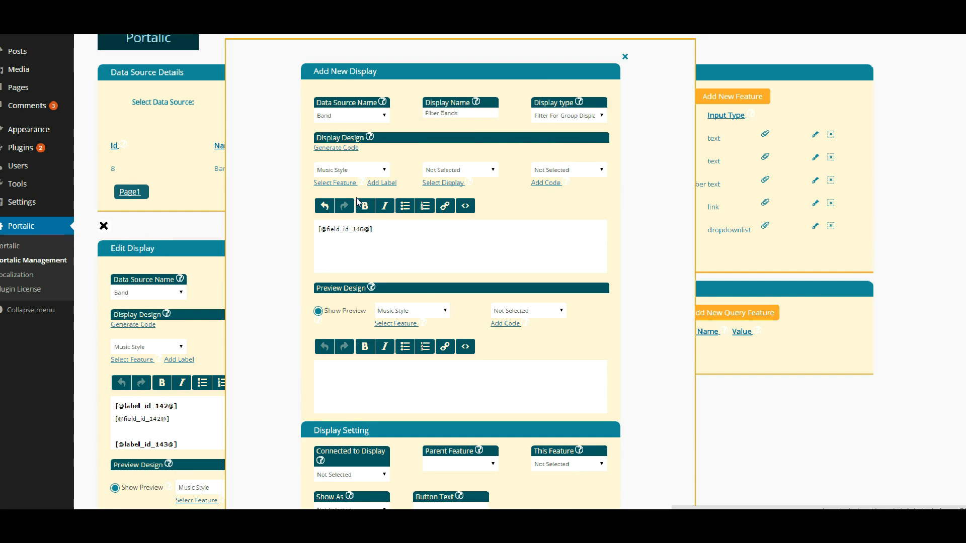
{"action": "left_click", "coordinate": [592, 171]}
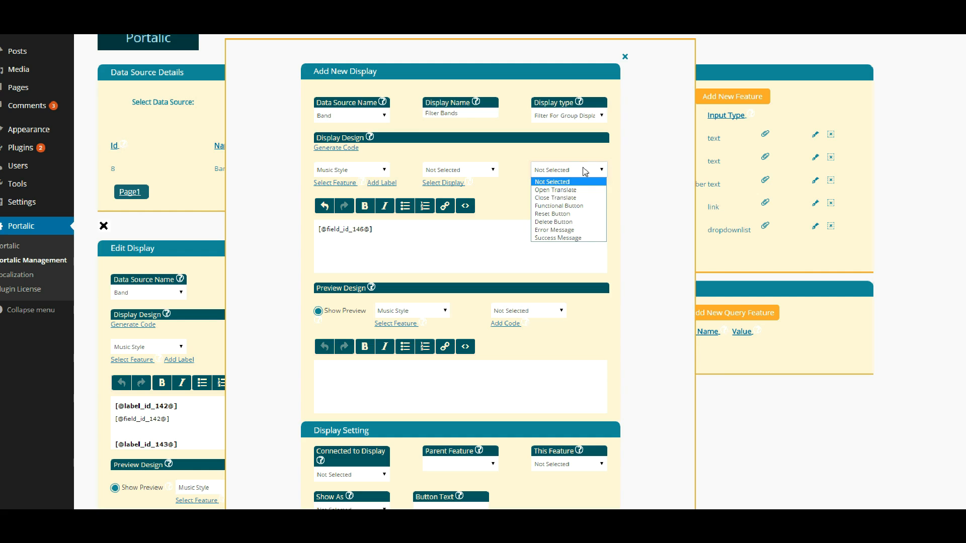
{"action": "left_click", "coordinate": [547, 206]}
{"action": "left_click", "coordinate": [545, 183]}
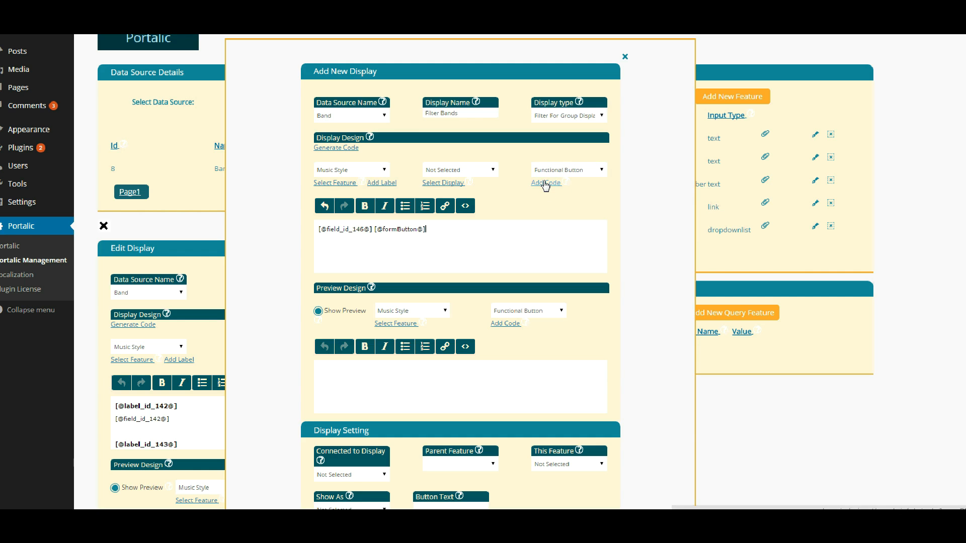
- Add a bold 'Music Style:' label before the field and add the display
{"action": "left_click", "coordinate": [318, 230]}
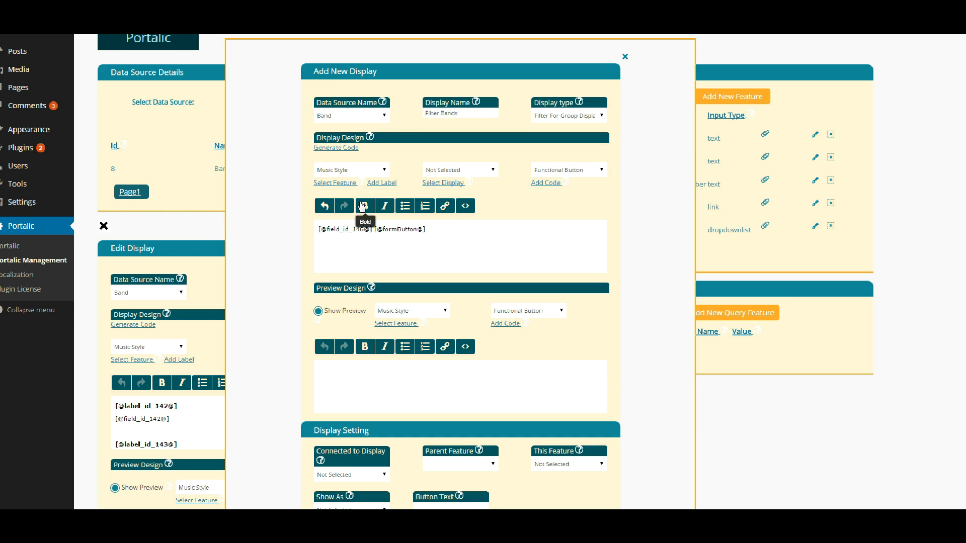
{"action": "left_click", "coordinate": [381, 183]}
{"action": "type", "text": ":"}
{"action": "key", "text": "shift+Home"}
{"action": "left_click", "coordinate": [365, 206]}
{"action": "scroll", "coordinate": [367, 210], "scroll_direction": "down", "scroll_amount": 2}
{"action": "scroll", "coordinate": [368, 211], "scroll_direction": "down", "scroll_amount": 2}
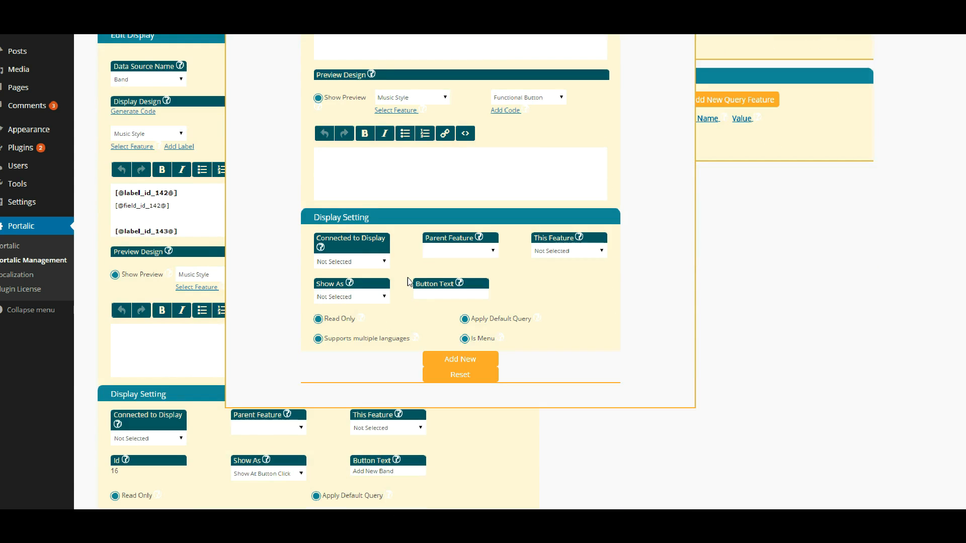
{"action": "left_click", "coordinate": [461, 359]}
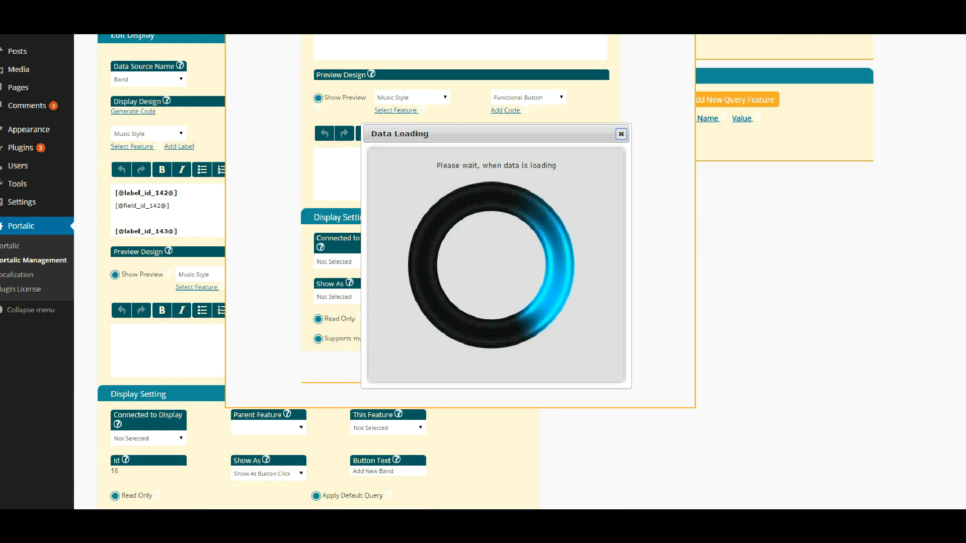
{"action": "left_click", "coordinate": [200, 387]}
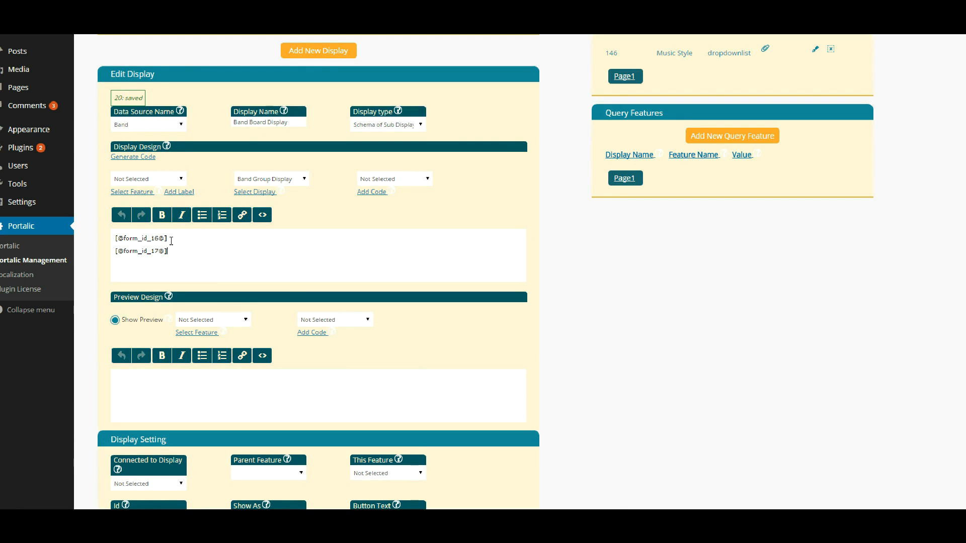
{"action": "key", "text": "Return"}
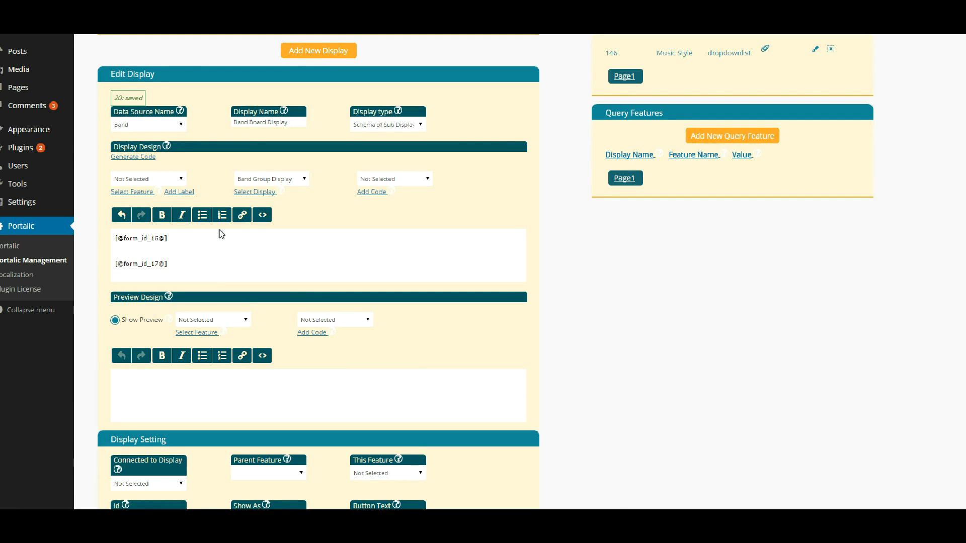
{"action": "left_click", "coordinate": [299, 180]}
{"action": "left_click", "coordinate": [267, 218]}
{"action": "left_click", "coordinate": [255, 192]}
{"action": "scroll", "coordinate": [221, 256], "scroll_direction": "down", "scroll_amount": 4}
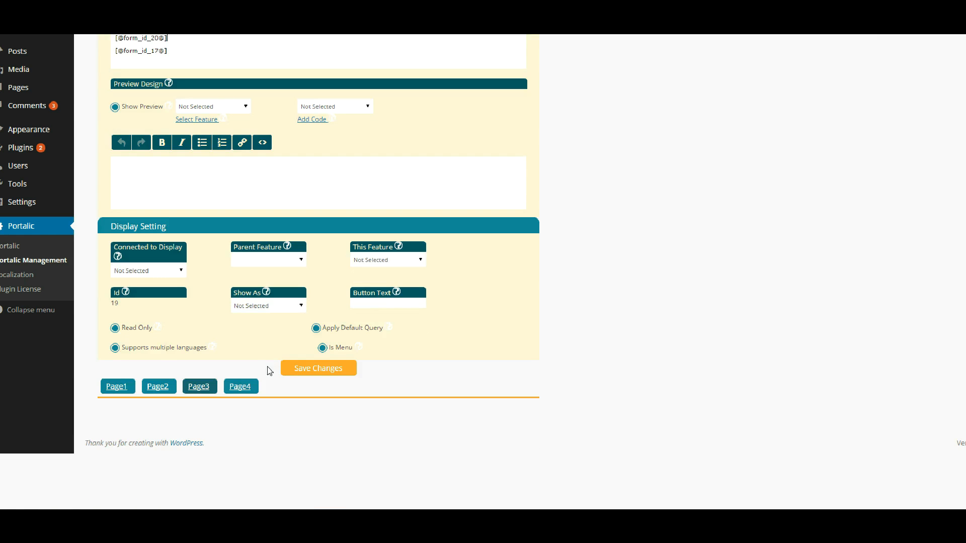
{"action": "left_click", "coordinate": [304, 366]}
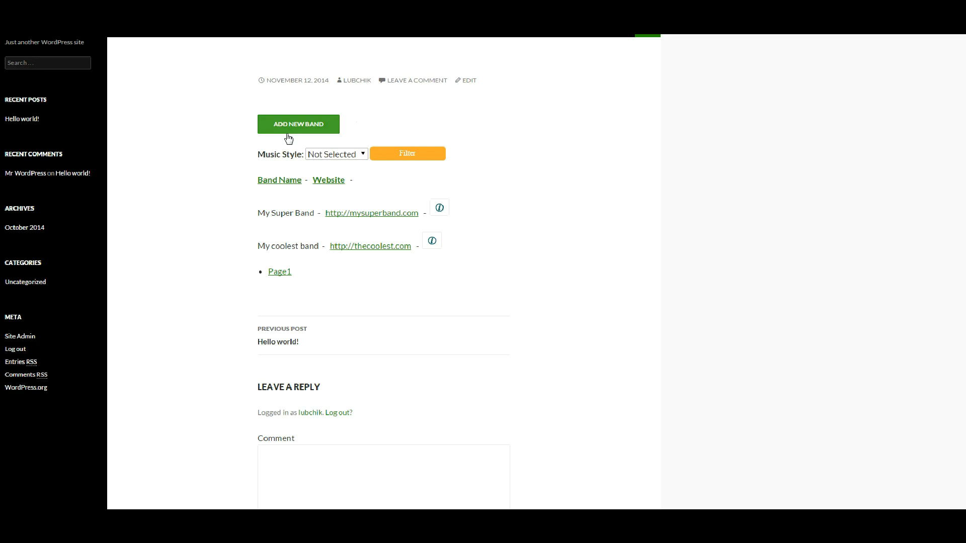
- Filter the band list by the Rock music style
{"action": "left_click", "coordinate": [327, 155]}
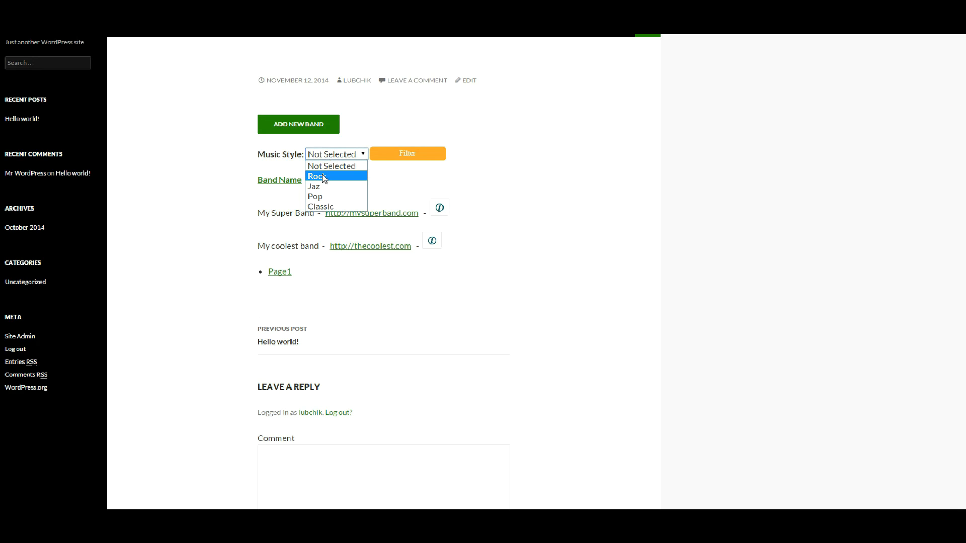
{"action": "left_click", "coordinate": [322, 176]}
{"action": "left_click", "coordinate": [398, 156]}
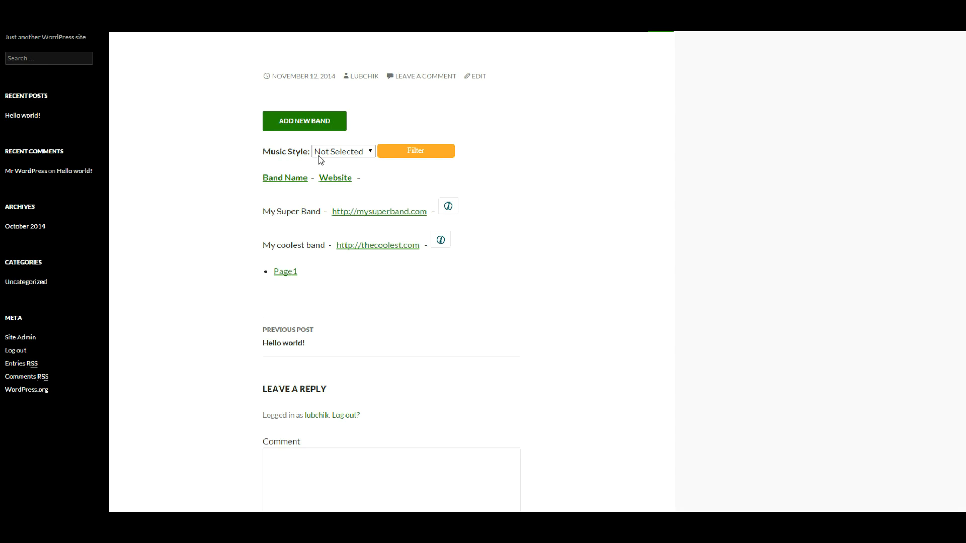
{"action": "left_click", "coordinate": [343, 152]}
{"action": "left_click", "coordinate": [333, 175]}
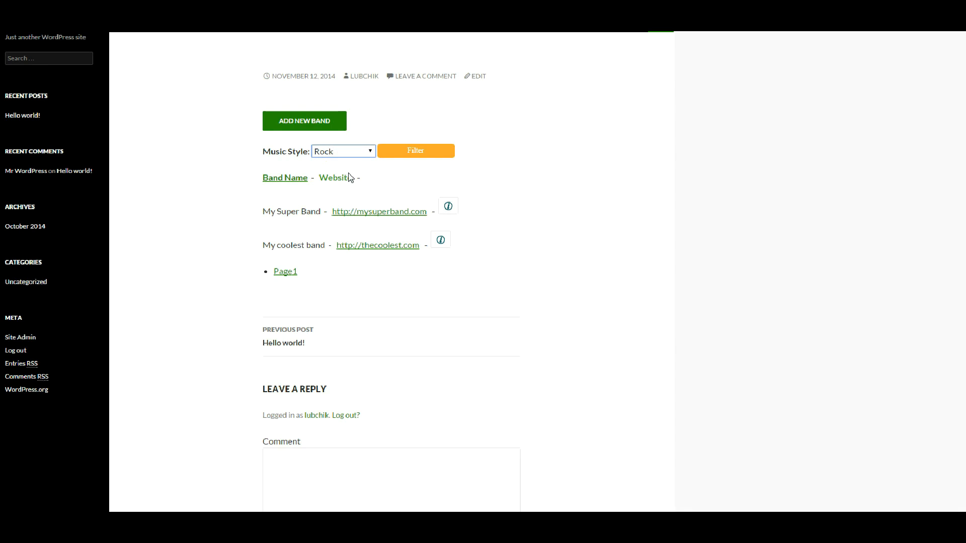
{"action": "left_click", "coordinate": [416, 152]}
- Filter the band list by Jaz, then by Pop
{"action": "left_click", "coordinate": [354, 153]}
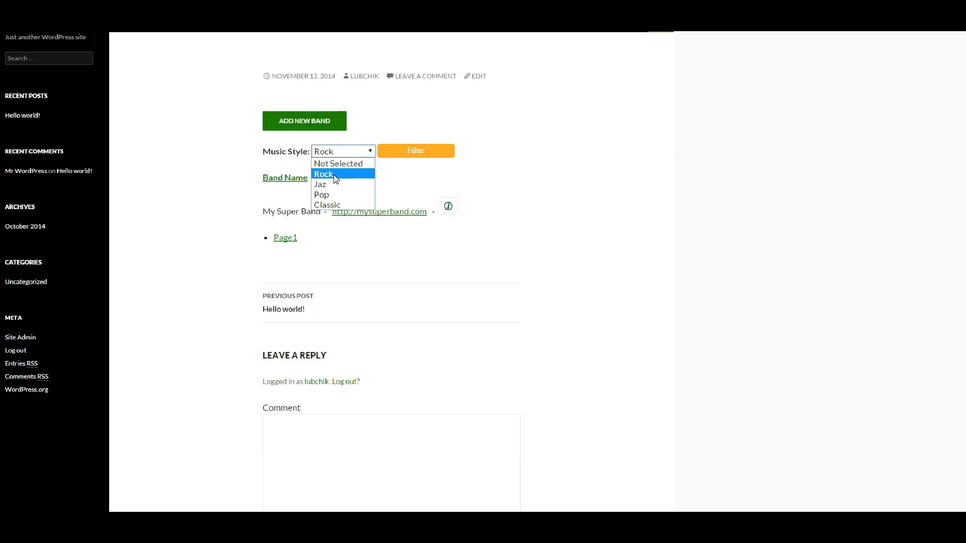
{"action": "left_click", "coordinate": [329, 184]}
{"action": "left_click", "coordinate": [417, 153]}
{"action": "left_click", "coordinate": [353, 152]}
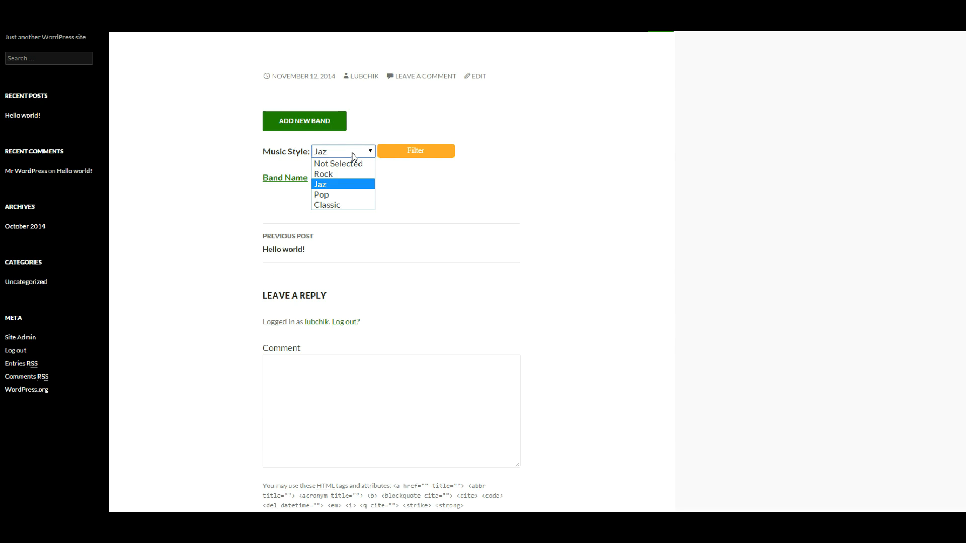
{"action": "left_click", "coordinate": [332, 193]}
{"action": "left_click", "coordinate": [398, 158]}
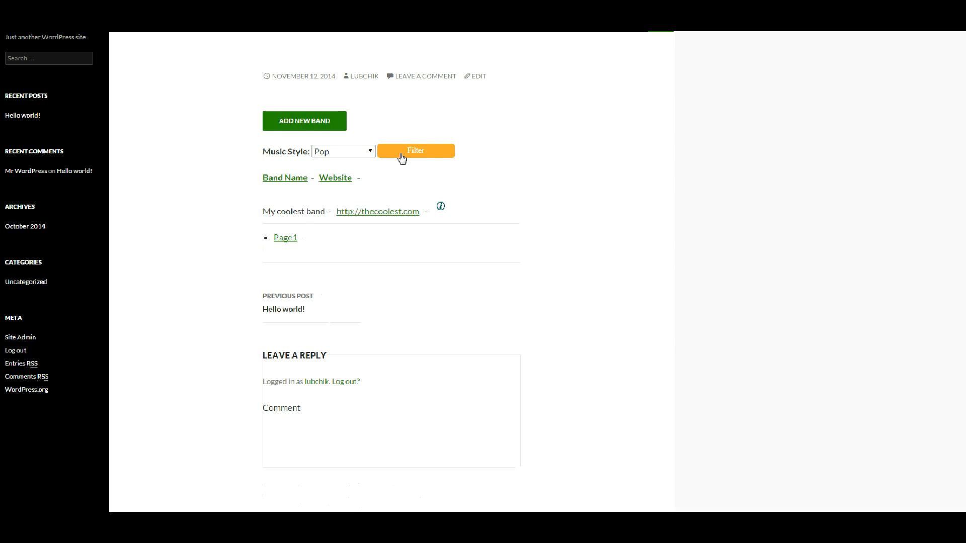
- Clear the Music Style filter to show all bands, then open and close My Super Band's details
{"action": "left_click", "coordinate": [343, 157]}
{"action": "left_click", "coordinate": [341, 164]}
{"action": "left_click", "coordinate": [412, 153]}
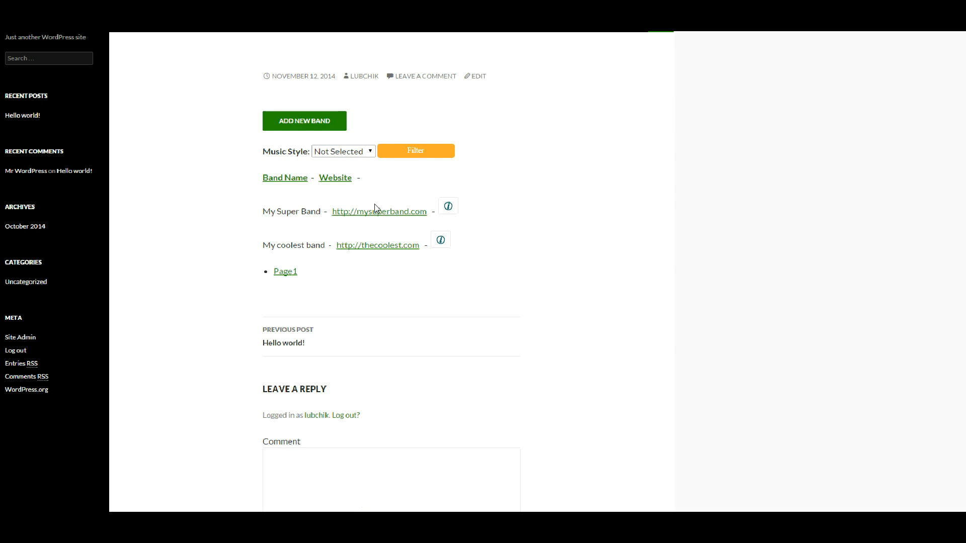
{"action": "left_click", "coordinate": [448, 206]}
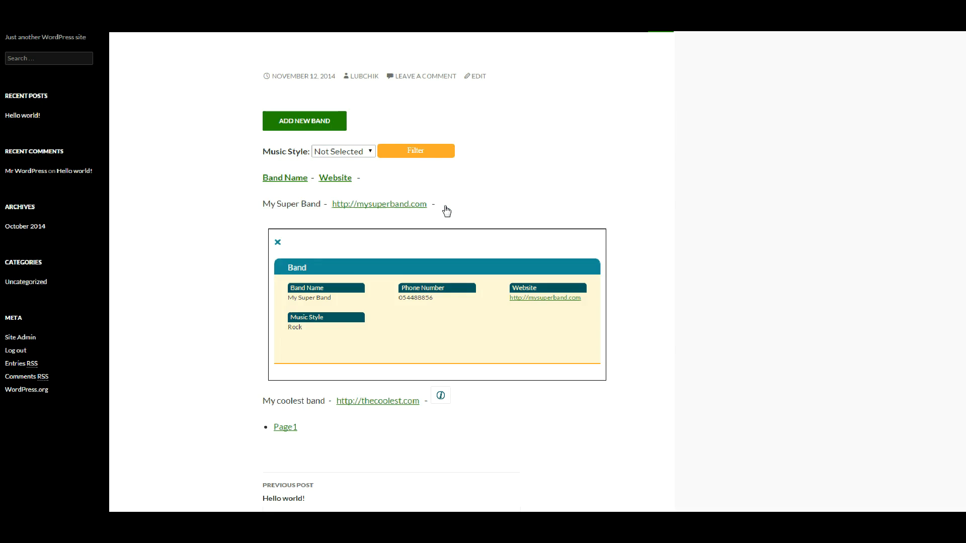
{"action": "left_click", "coordinate": [278, 243]}
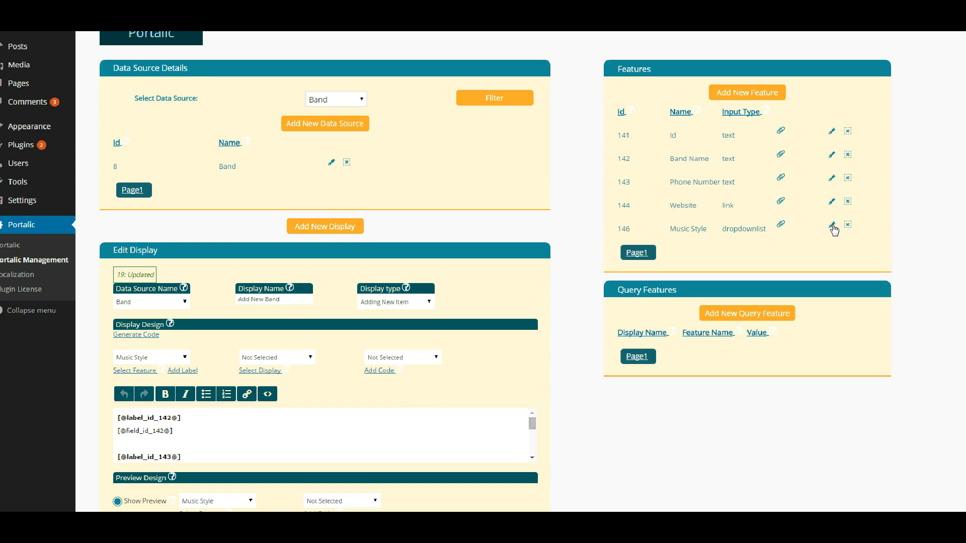
- Inspect the Band's Music Style feature settings, then close its editor
{"action": "left_click", "coordinate": [831, 225]}
{"action": "scroll", "coordinate": [778, 204], "scroll_direction": "down", "scroll_amount": 3}
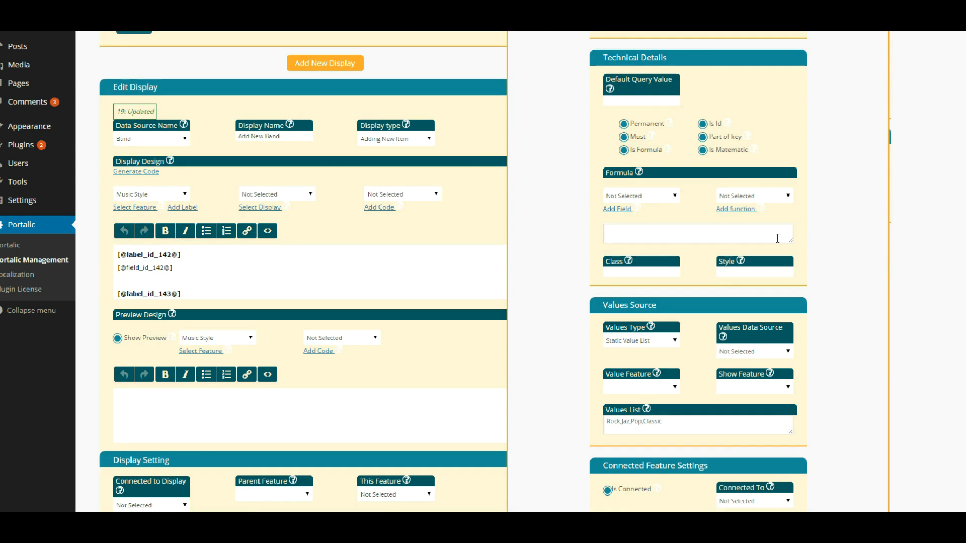
{"action": "scroll", "coordinate": [704, 309], "scroll_direction": "down", "scroll_amount": 2}
{"action": "left_click_drag", "start_coordinate": [673, 312], "coordinate": [591, 312]}
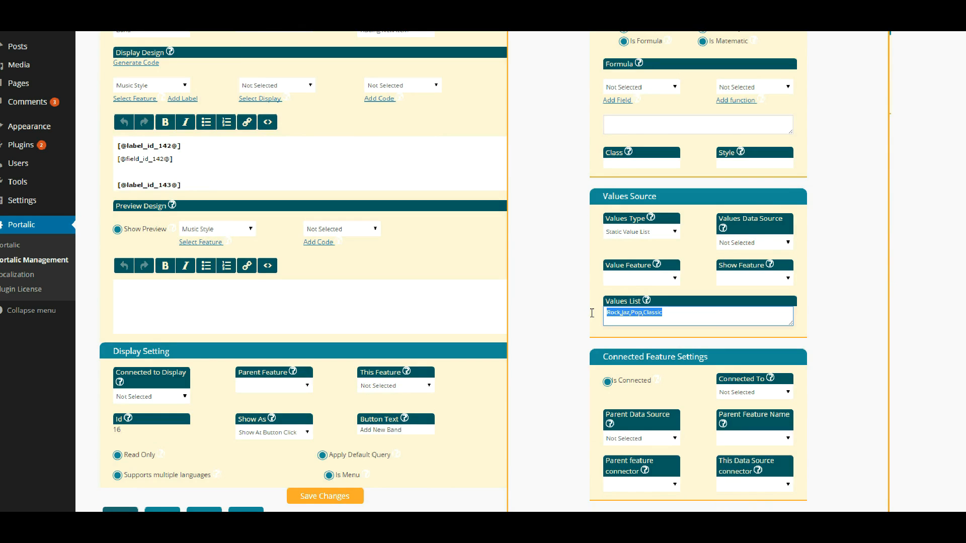
{"action": "scroll", "coordinate": [678, 262], "scroll_direction": "up", "scroll_amount": 1}
{"action": "scroll", "coordinate": [678, 262], "scroll_direction": "up", "scroll_amount": 4}
{"action": "left_click", "coordinate": [816, 29]}
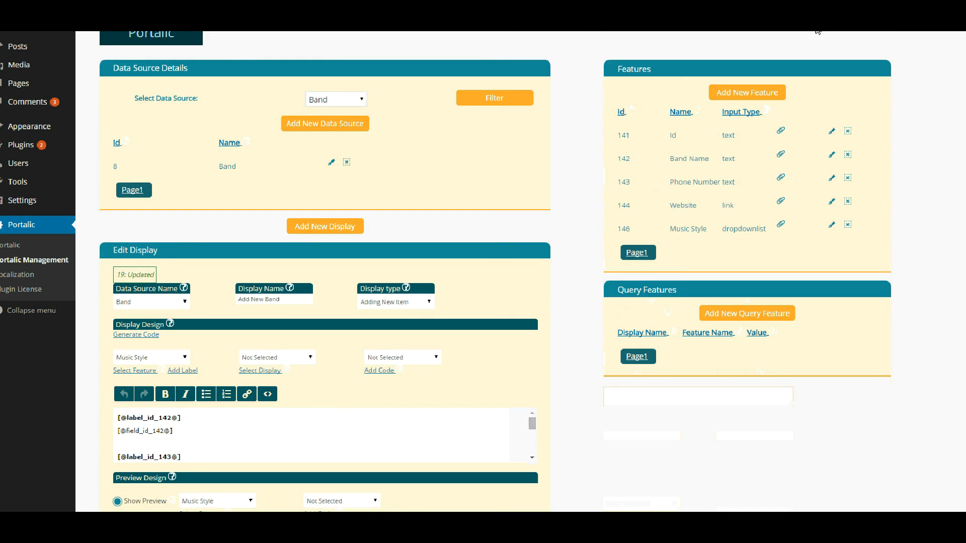
- Start a new data source with name and system name MusicalStyle
{"action": "left_click", "coordinate": [337, 124]}
{"action": "left_click", "coordinate": [352, 109]}
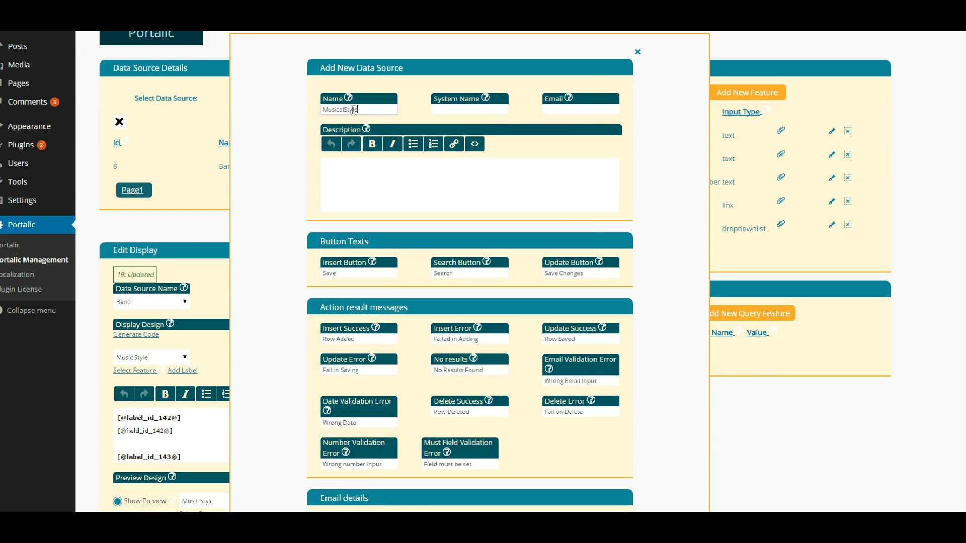
{"action": "double_click", "coordinate": [353, 109]}
{"action": "key", "text": "ctrl+c"}
{"action": "left_click", "coordinate": [353, 110]}
{"action": "key", "text": "Tab"}
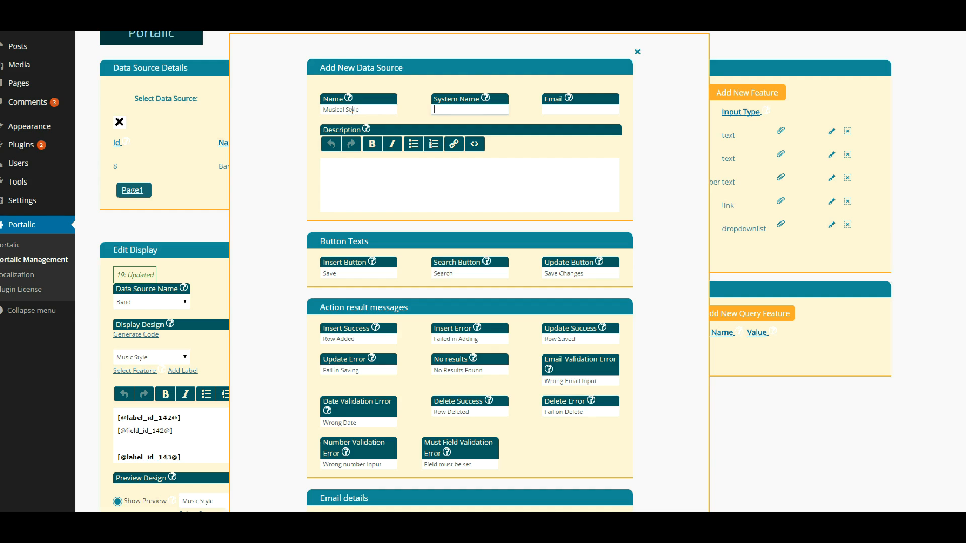
{"action": "key", "text": "ctrl+v"}
{"action": "key", "text": "Caps_Lock"}
- Give admins read, change and add rights and editors, authors, contributors read access, then save
{"action": "scroll", "coordinate": [541, 122], "scroll_direction": "down", "scroll_amount": 6}
{"action": "left_click", "coordinate": [336, 369]}
{"action": "left_click", "coordinate": [427, 368]}
{"action": "left_click", "coordinate": [533, 370]}
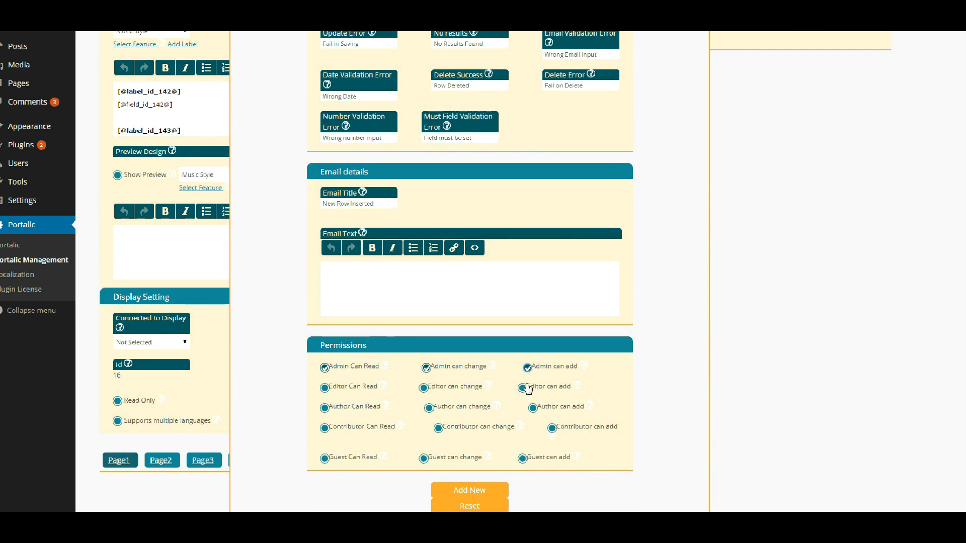
{"action": "left_click", "coordinate": [325, 388]}
{"action": "left_click", "coordinate": [324, 408]}
{"action": "left_click_drag", "start_coordinate": [337, 417], "coordinate": [341, 437]}
{"action": "left_click", "coordinate": [341, 436]}
{"action": "left_click", "coordinate": [324, 428]}
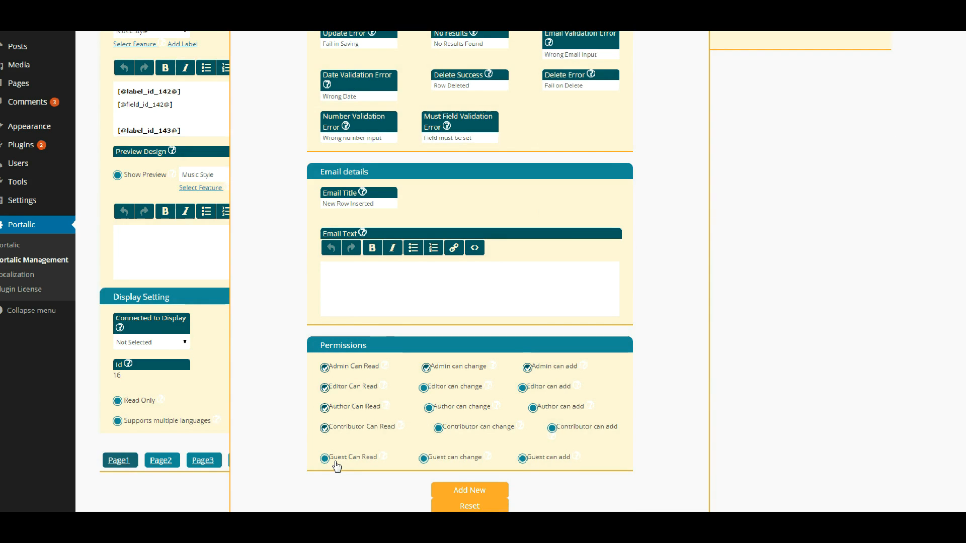
{"action": "left_click", "coordinate": [472, 489]}
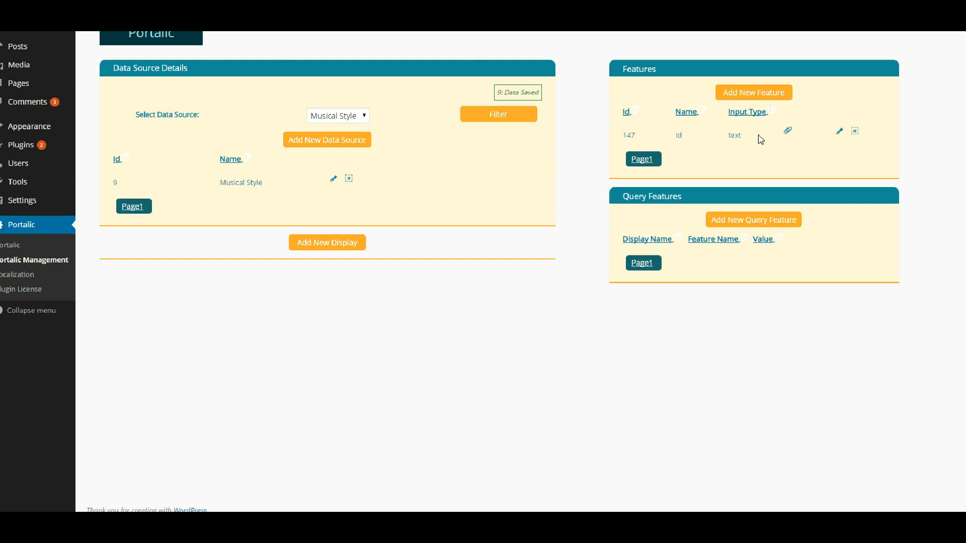
- Create a Musical Style feature with system name StyleName and display name Style Name
{"action": "left_click", "coordinate": [754, 94]}
{"action": "left_click", "coordinate": [661, 84]}
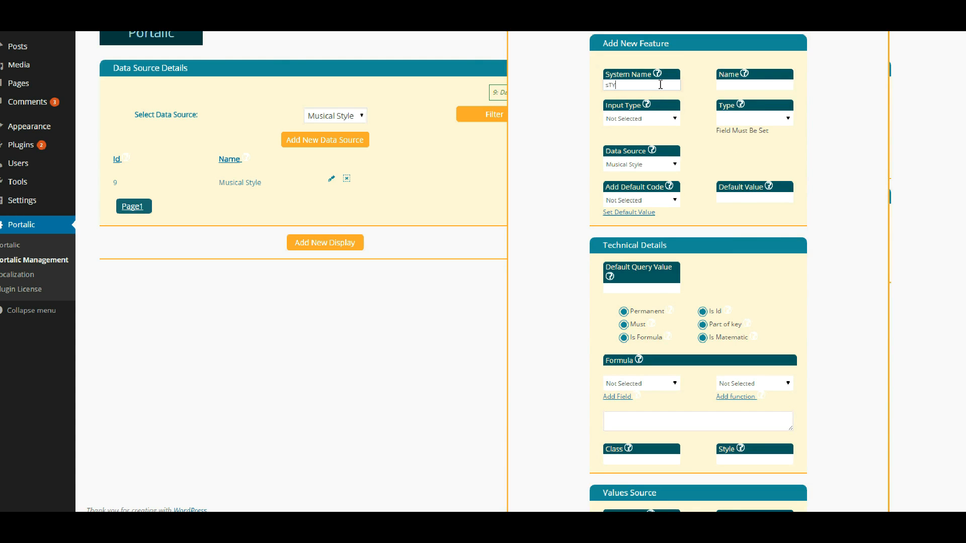
{"action": "key", "text": "Caps_Lock"}
{"action": "type", "text": "StyleName"}
{"action": "key", "text": "Tab"}
{"action": "type", "text": "Style Name"}
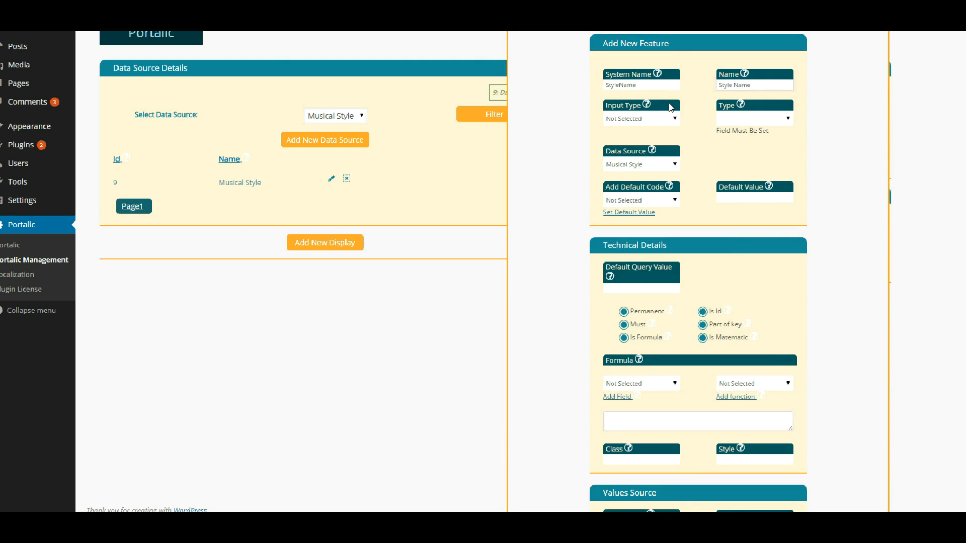
- Make Style Name a Short Text input of type String and save the feature
{"action": "left_click", "coordinate": [670, 118]}
{"action": "left_click", "coordinate": [630, 139]}
{"action": "left_click", "coordinate": [733, 120]}
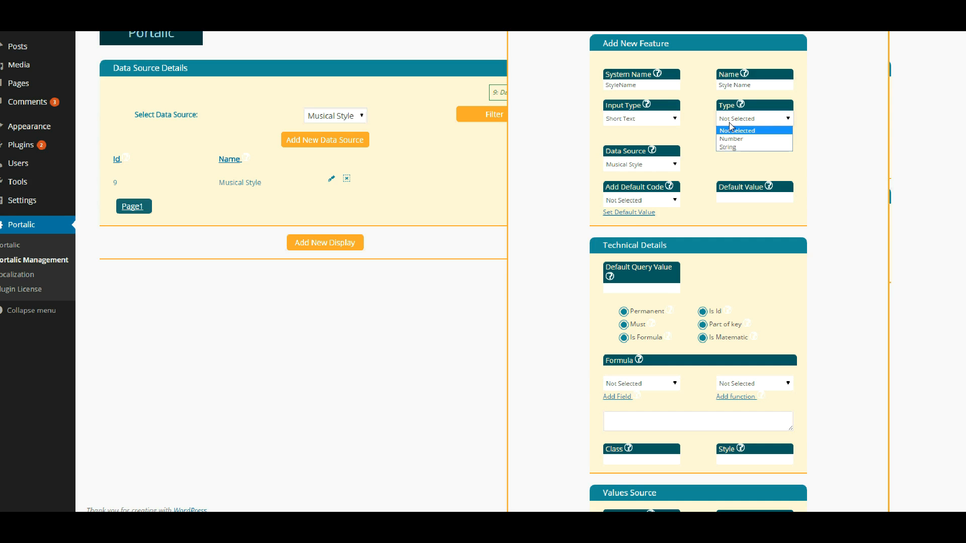
{"action": "left_click", "coordinate": [736, 132]}
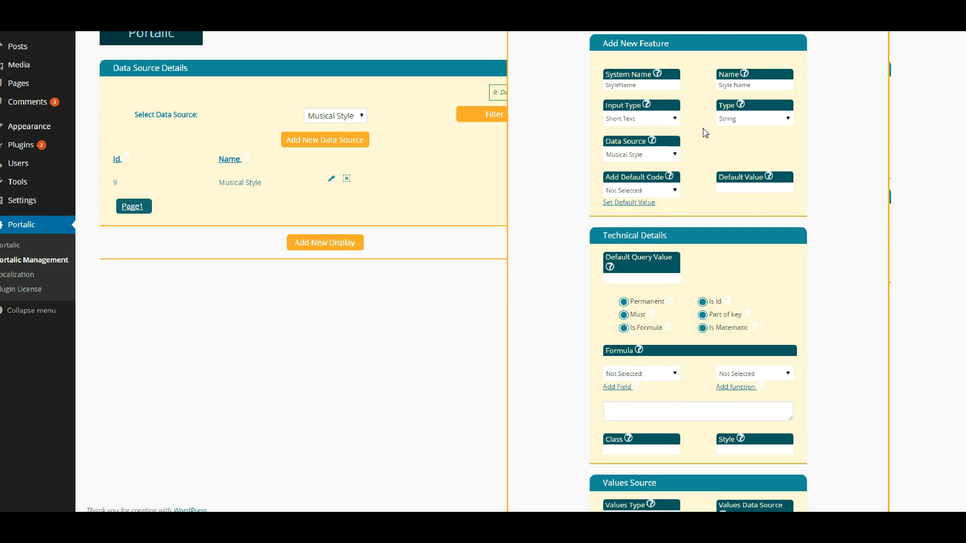
{"action": "scroll", "coordinate": [703, 130], "scroll_direction": "down", "scroll_amount": 5}
{"action": "scroll", "coordinate": [702, 130], "scroll_direction": "down", "scroll_amount": 4}
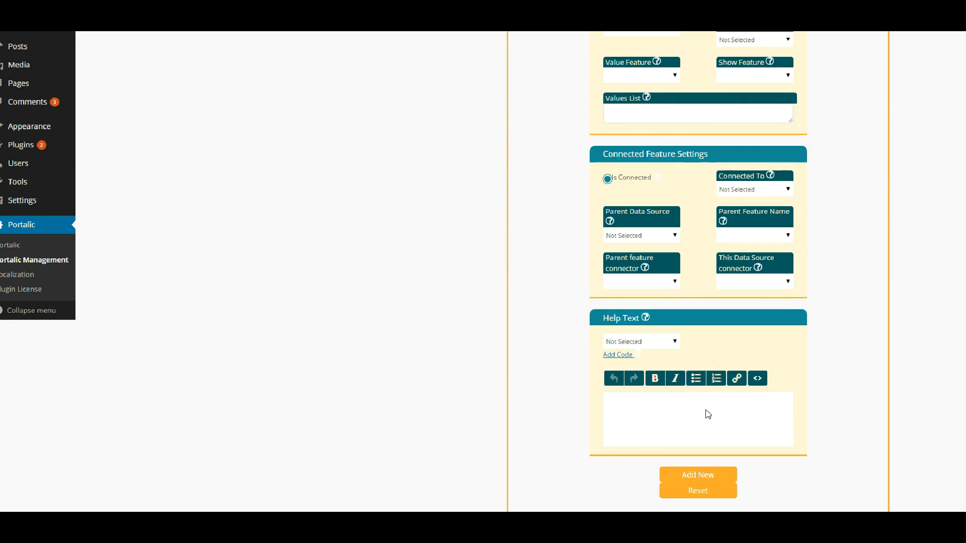
{"action": "left_click", "coordinate": [698, 475]}
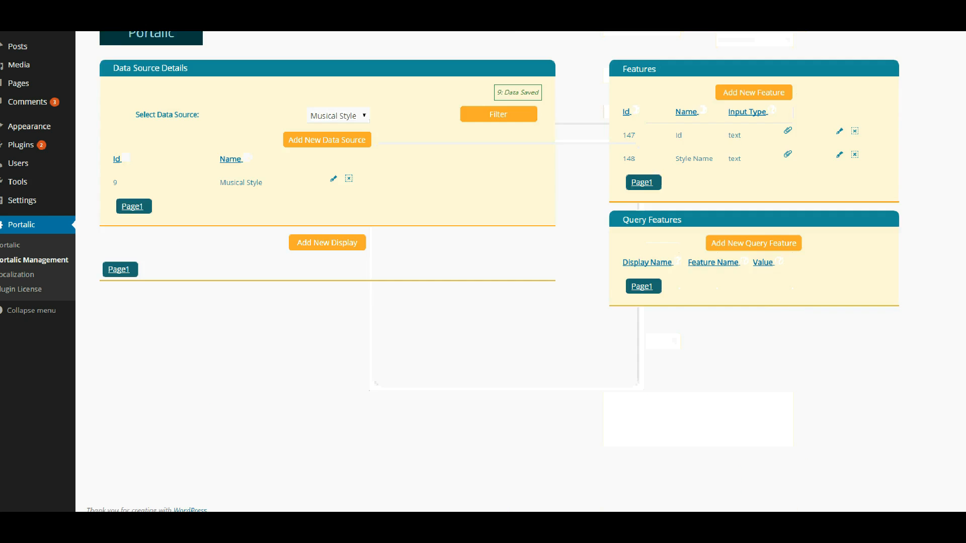
- Create an 'Add Music Style' display of type Adding New Item with generated code, listed in the admin menu
{"action": "left_click", "coordinate": [331, 241]}
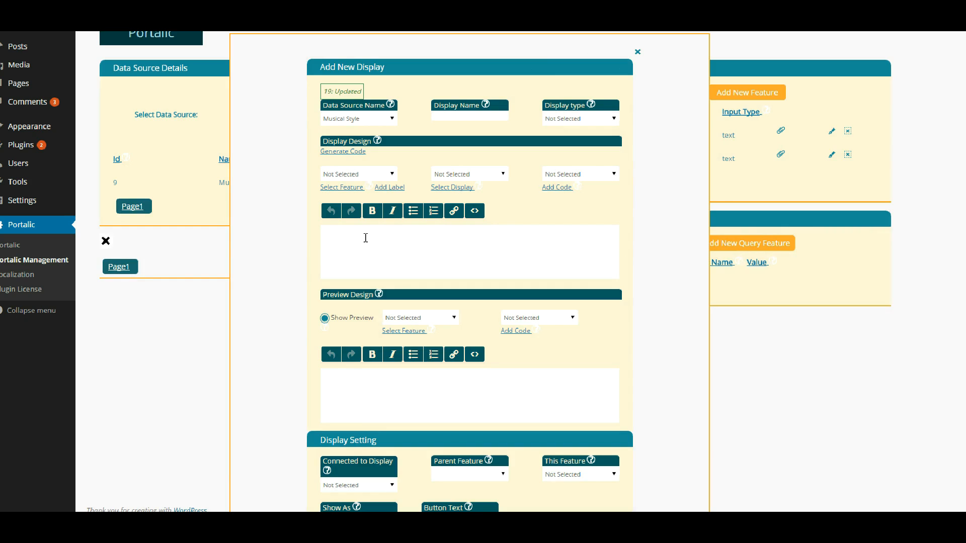
{"action": "left_click", "coordinate": [452, 116]}
{"action": "left_click", "coordinate": [558, 121]}
{"action": "left_click", "coordinate": [558, 145]}
{"action": "left_click", "coordinate": [344, 153]}
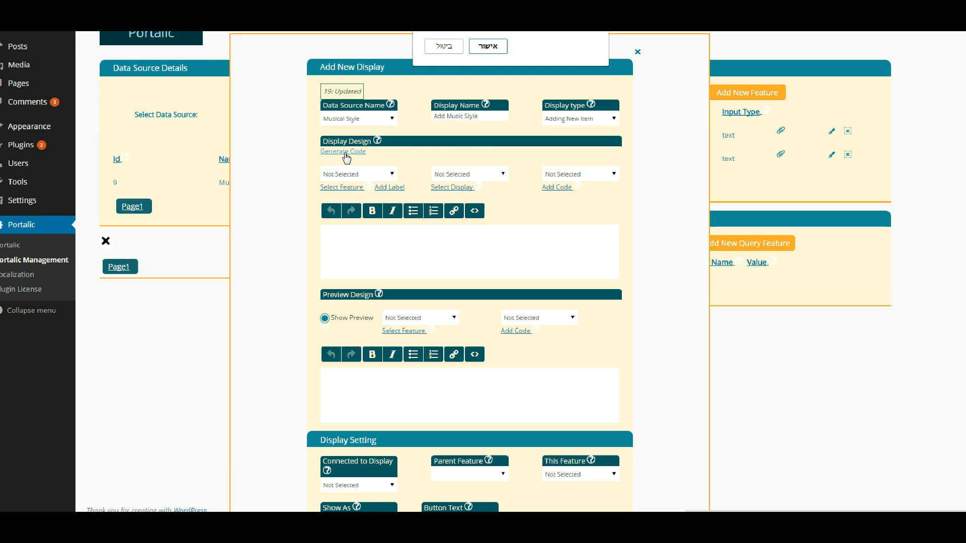
{"action": "left_click", "coordinate": [486, 50]}
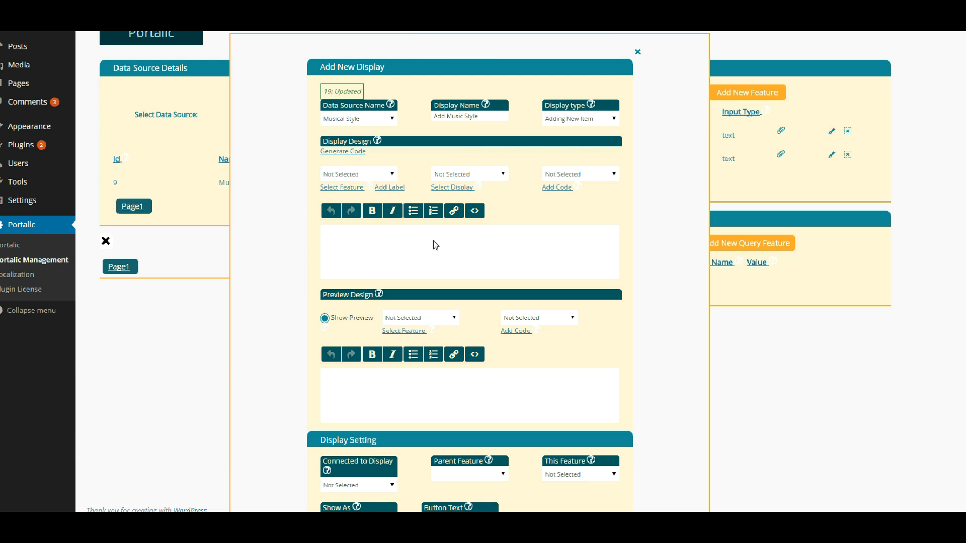
{"action": "scroll", "coordinate": [437, 238], "scroll_direction": "down", "scroll_amount": 5}
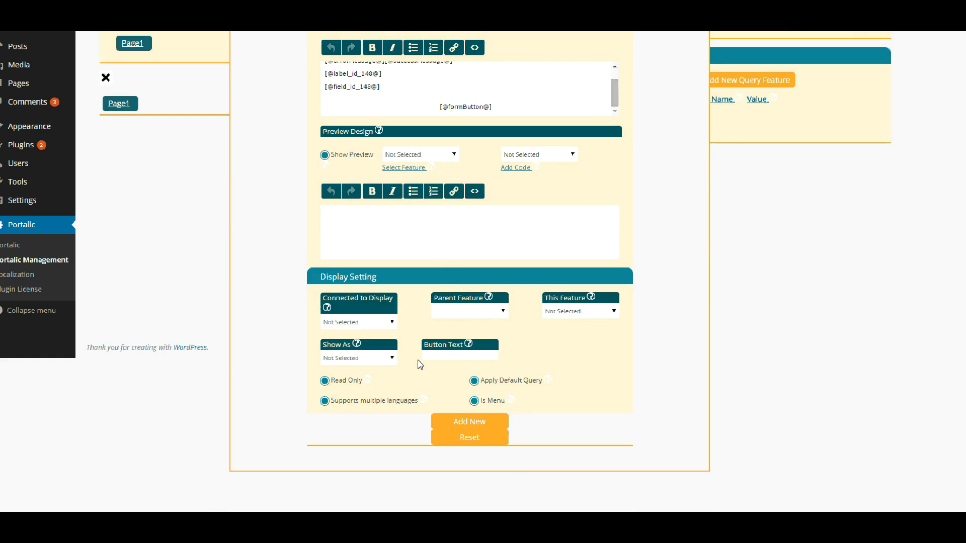
{"action": "left_click", "coordinate": [474, 402]}
{"action": "mouse_move", "coordinate": [511, 405]}
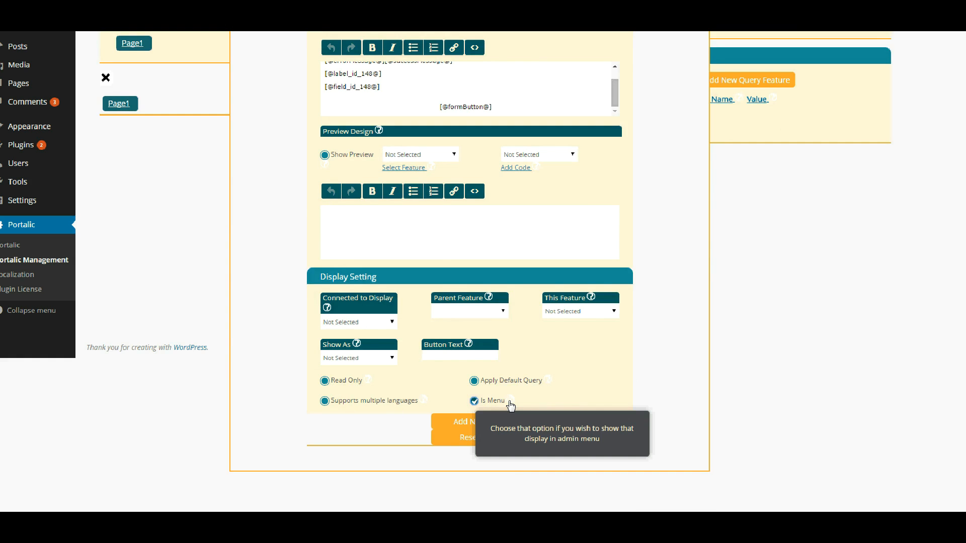
{"action": "left_click", "coordinate": [460, 422]}
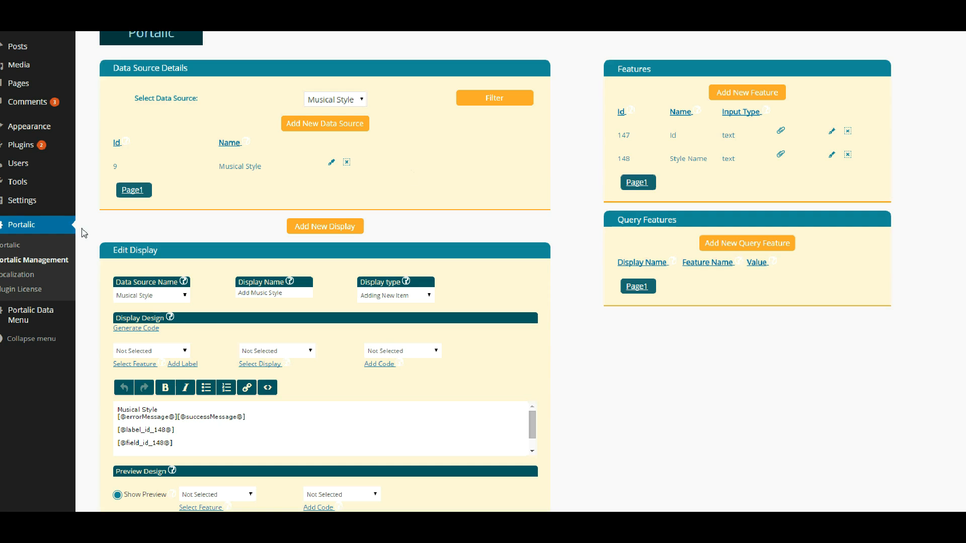
- Add Pop, Rock, Jaz and Classic through the Add Music Style page, then return to the data sources list
{"action": "mouse_move", "coordinate": [12, 321]}
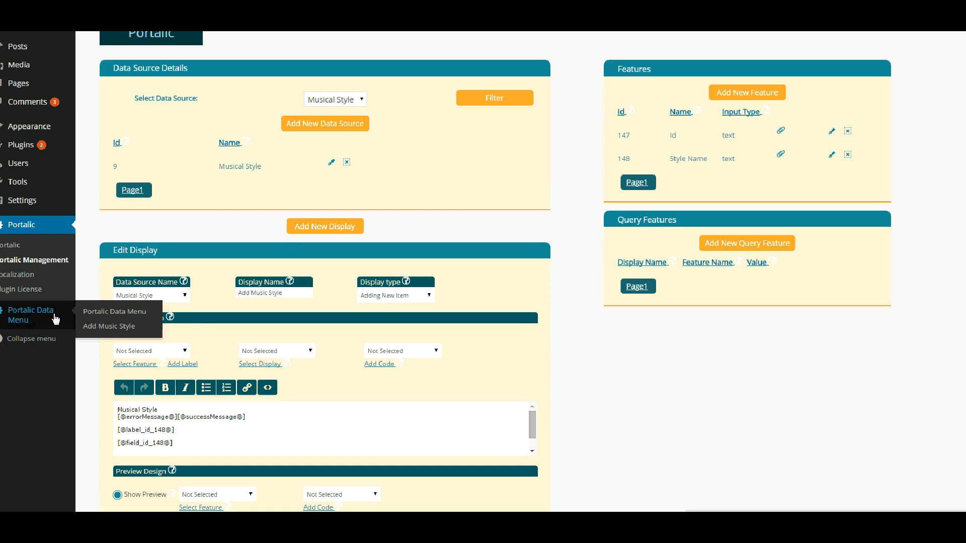
{"action": "left_click", "coordinate": [98, 319]}
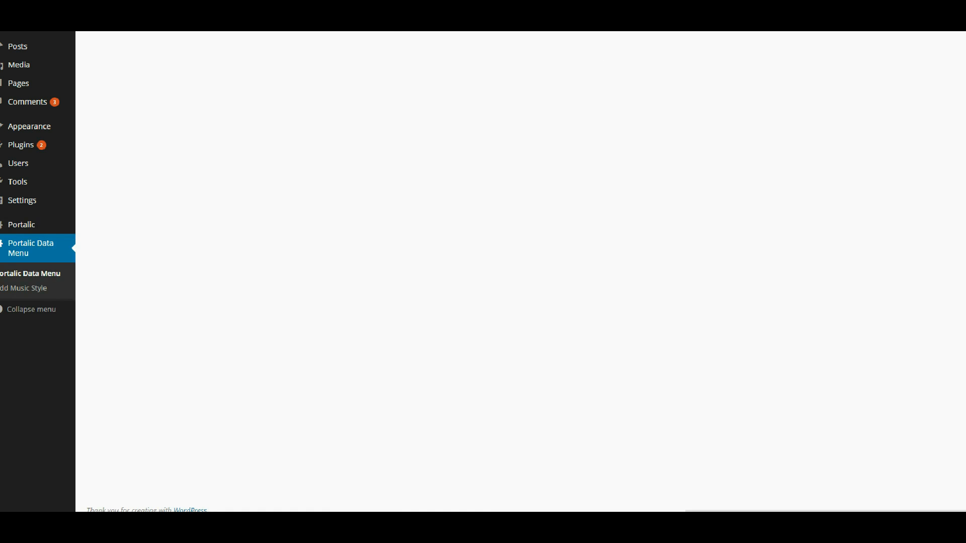
{"action": "left_click", "coordinate": [441, 56]}
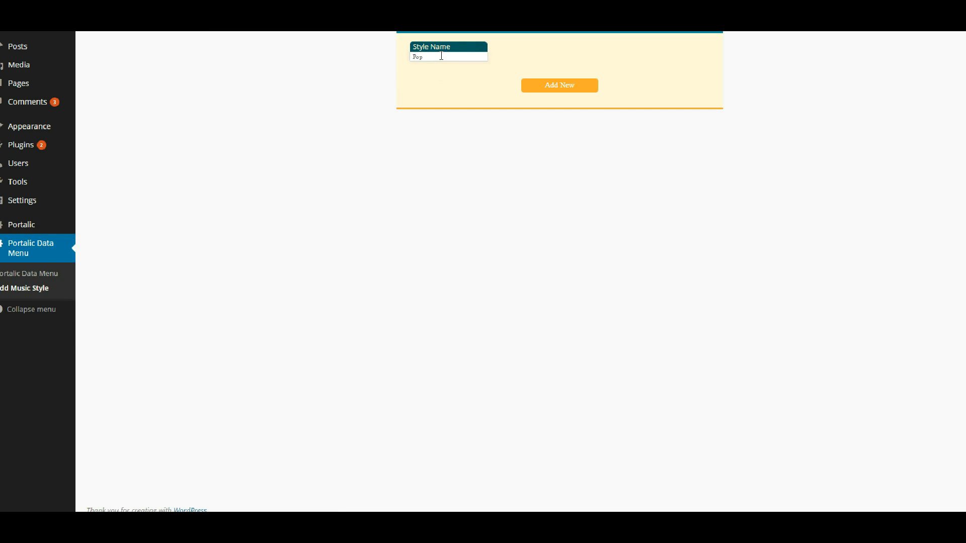
{"action": "left_click", "coordinate": [551, 92]}
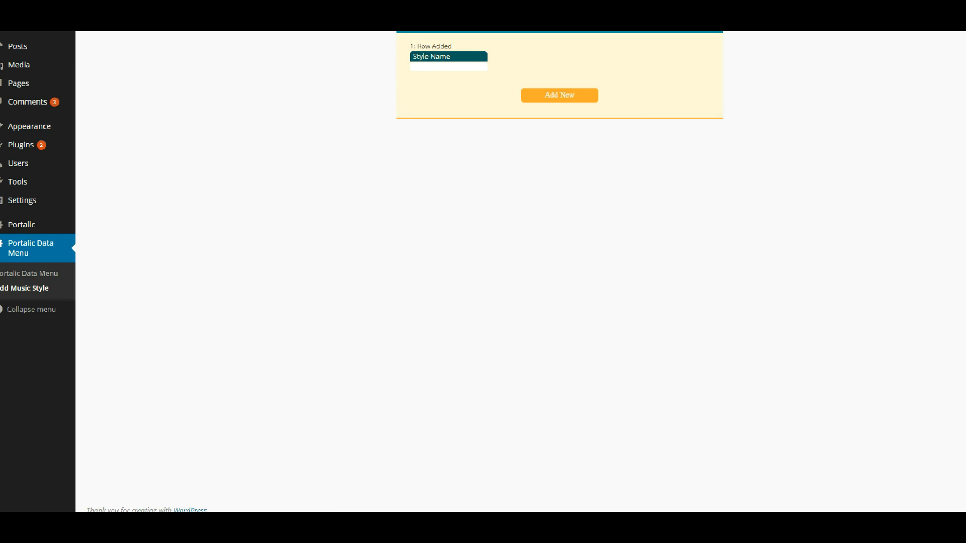
{"action": "left_click", "coordinate": [573, 96]}
{"action": "left_click", "coordinate": [550, 94]}
{"action": "left_click", "coordinate": [581, 94]}
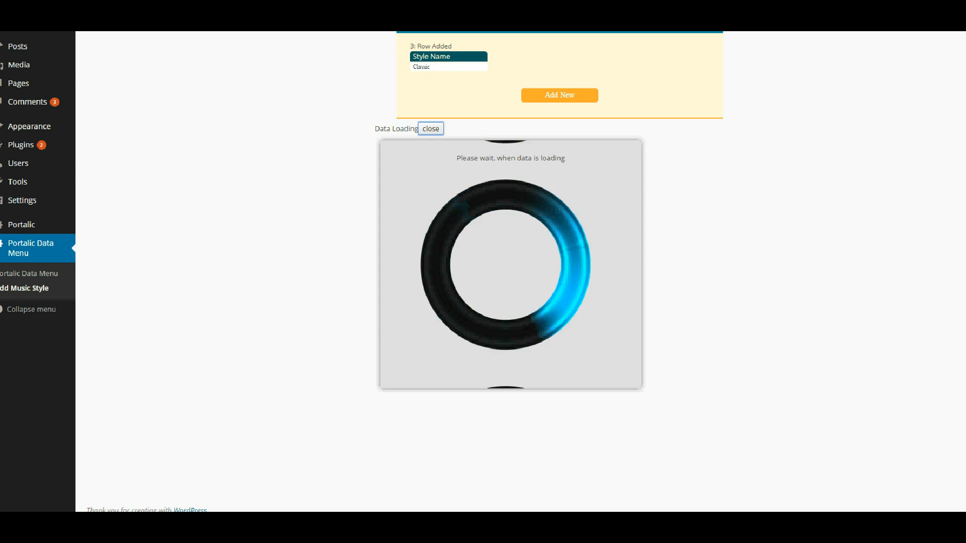
{"action": "mouse_move", "coordinate": [35, 224]}
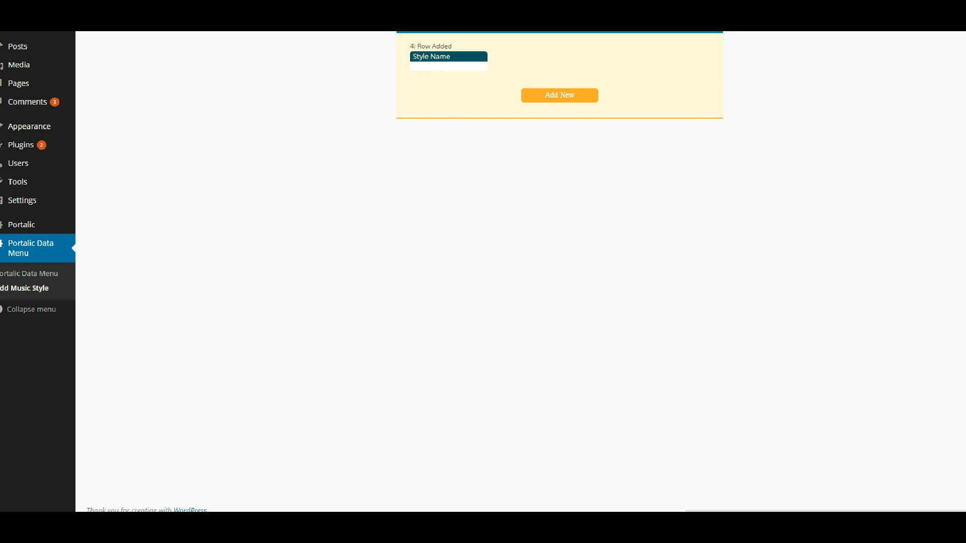
{"action": "left_click", "coordinate": [331, 98]}
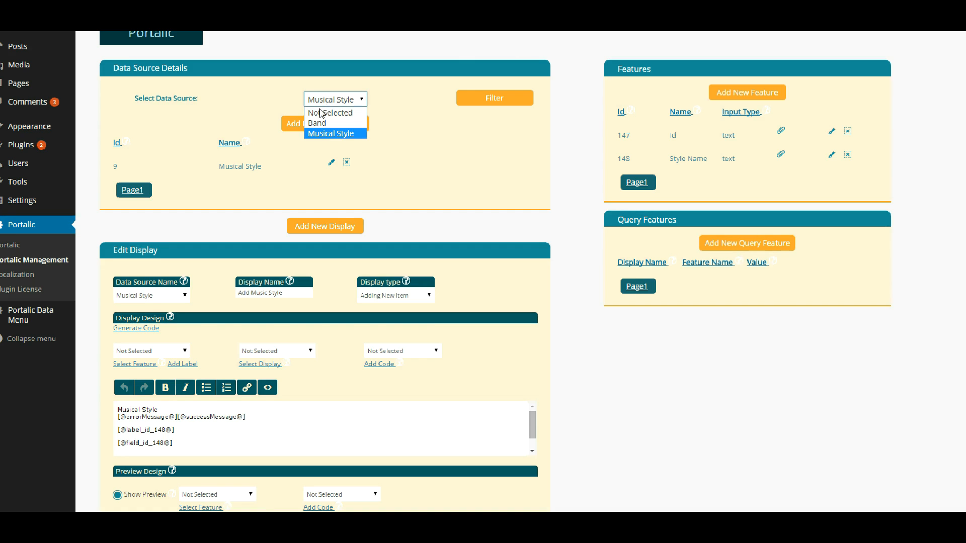
- Filter the data sources to Band and open its Music Style feature for editing
{"action": "left_click", "coordinate": [327, 124]}
{"action": "left_click", "coordinate": [498, 100]}
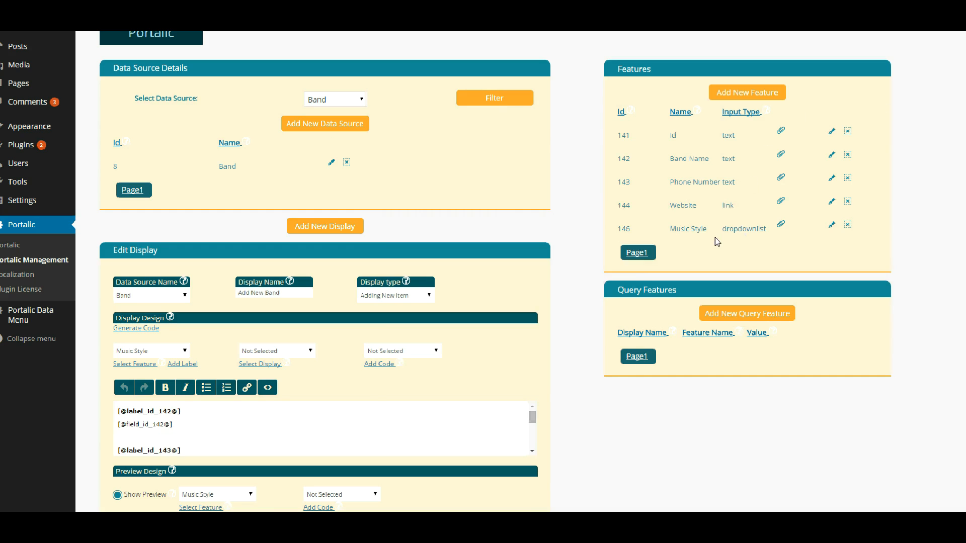
{"action": "left_click", "coordinate": [832, 226]}
{"action": "scroll", "coordinate": [668, 155], "scroll_direction": "down", "scroll_amount": 3}
{"action": "scroll", "coordinate": [668, 155], "scroll_direction": "down", "scroll_amount": 2}
- Source Music Style values from Musical Style's Style Name, clear the static values list, and save
{"action": "left_click", "coordinate": [637, 232]}
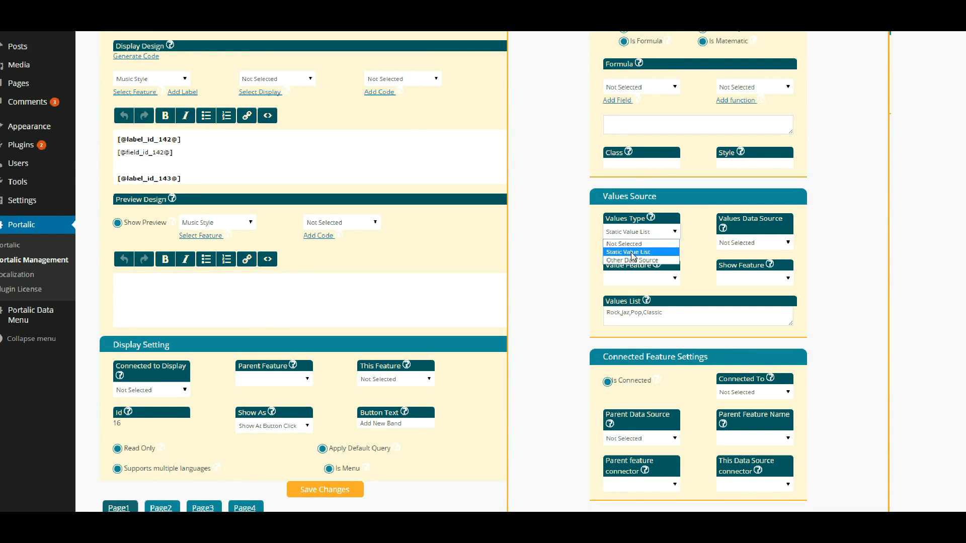
{"action": "left_click", "coordinate": [630, 260]}
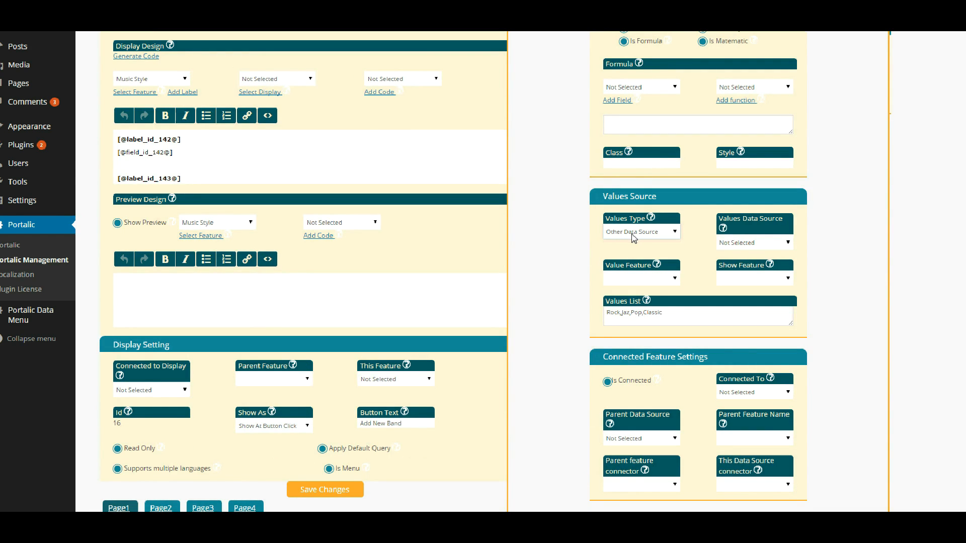
{"action": "left_click", "coordinate": [739, 244]}
{"action": "left_click", "coordinate": [738, 272]}
{"action": "left_click", "coordinate": [666, 280]}
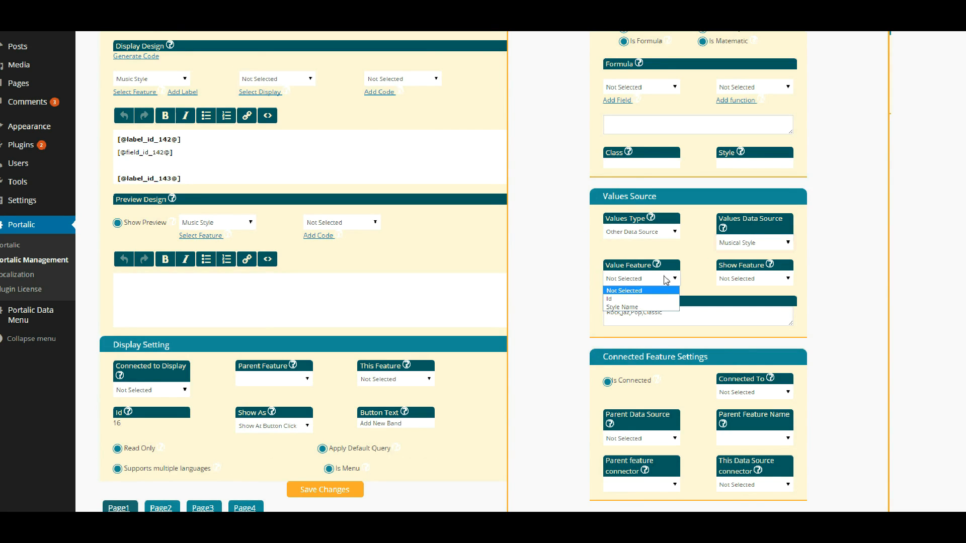
{"action": "left_click", "coordinate": [635, 307]}
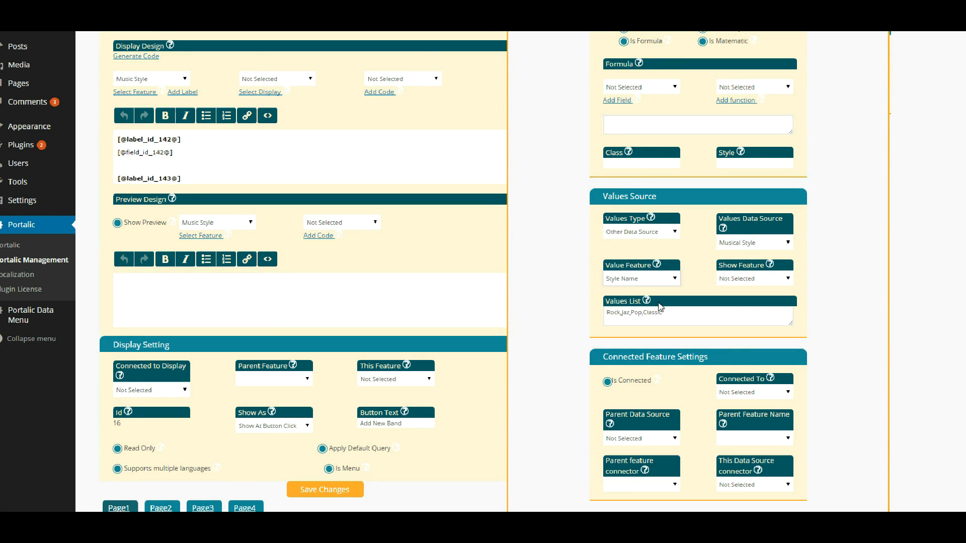
{"action": "left_click", "coordinate": [734, 280]}
{"action": "left_click", "coordinate": [729, 309]}
{"action": "left_click_drag", "start_coordinate": [709, 310], "coordinate": [589, 316]}
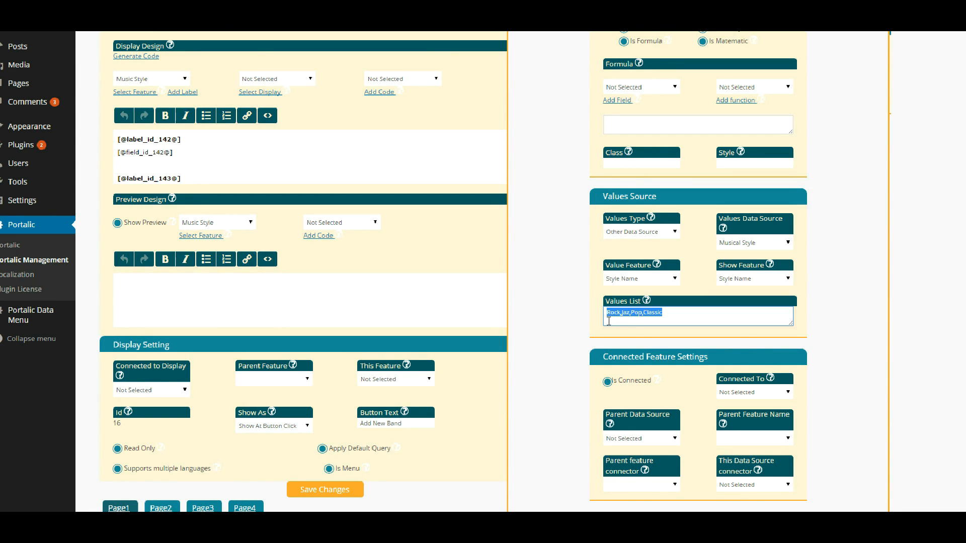
{"action": "key", "text": "BackSpace"}
{"action": "scroll", "coordinate": [610, 321], "scroll_direction": "down", "scroll_amount": 4}
{"action": "left_click", "coordinate": [698, 486]}
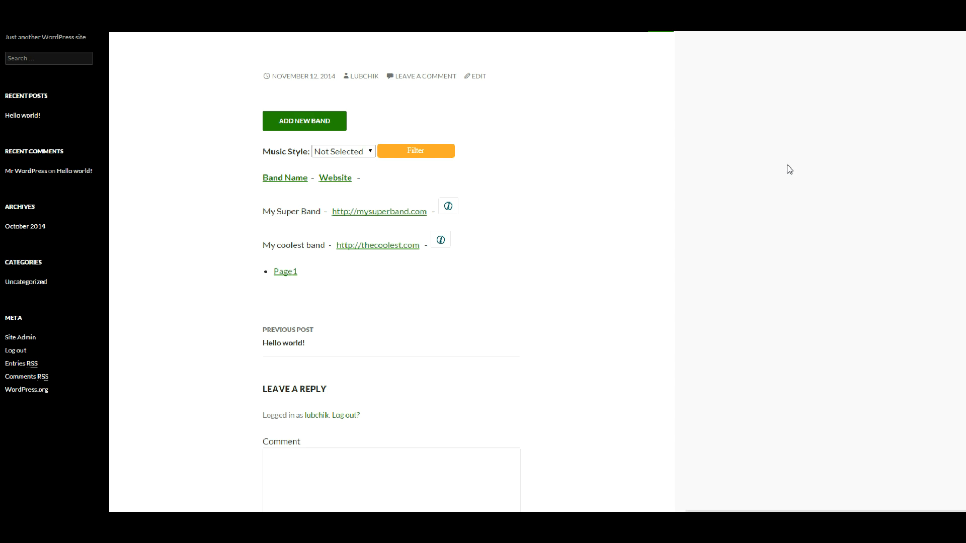
- Check that the Band post's Music Style filter lists Pop, Rock, Jaz and Classic
{"action": "scroll", "coordinate": [580, 80], "scroll_direction": "down", "scroll_amount": 1}
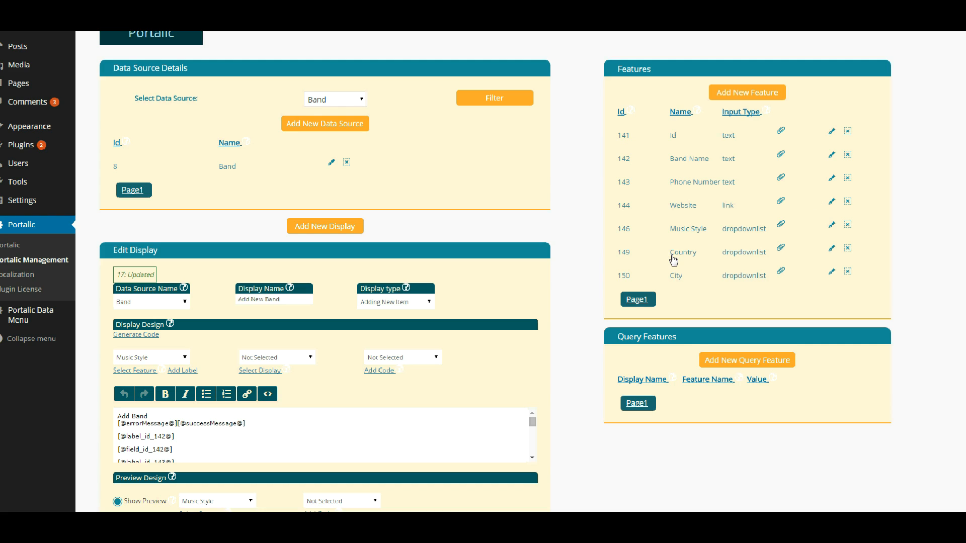
{"action": "mouse_move", "coordinate": [674, 260]}
{"action": "left_mouse_down"}
{"action": "mouse_move", "coordinate": [696, 262]}
{"action": "mouse_move", "coordinate": [669, 276]}
{"action": "mouse_move", "coordinate": [685, 276]}
{"action": "left_mouse_up"}
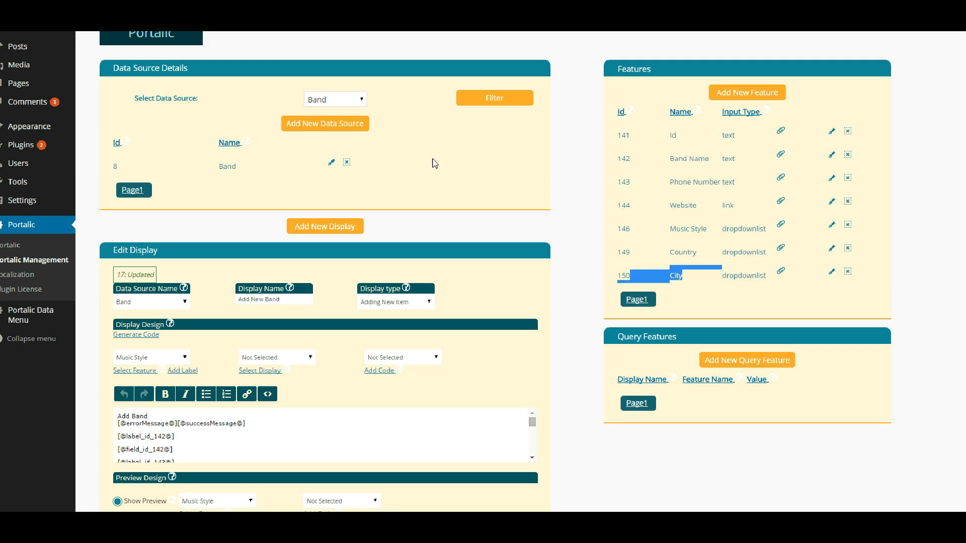
- Start a new data source named Cities
{"action": "left_click", "coordinate": [331, 125]}
{"action": "left_click", "coordinate": [374, 109]}
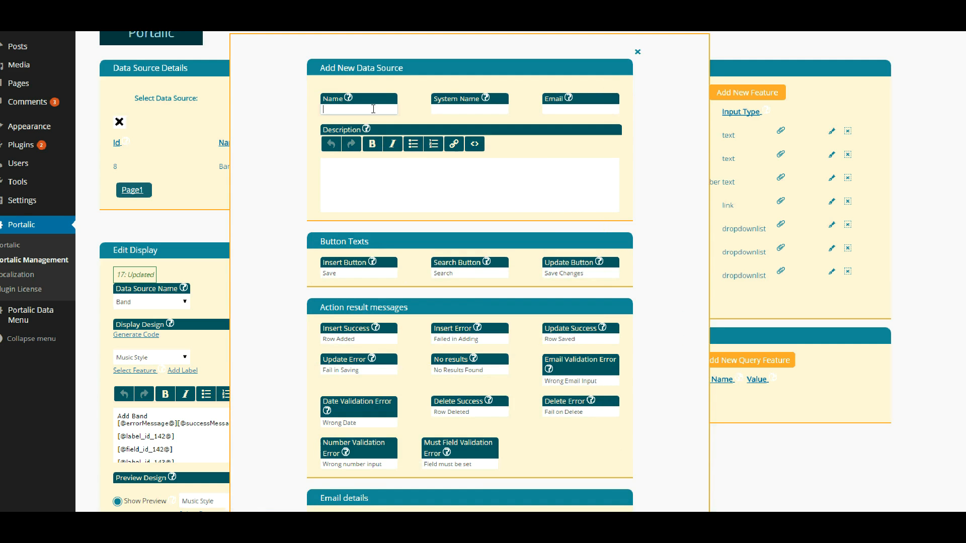
{"action": "key", "text": "BackSpace"}
{"action": "key", "text": "BackSpace"}
{"action": "key", "text": "BackSpace"}
{"action": "double_click", "coordinate": [373, 109]}
{"action": "key", "text": "Tab"}
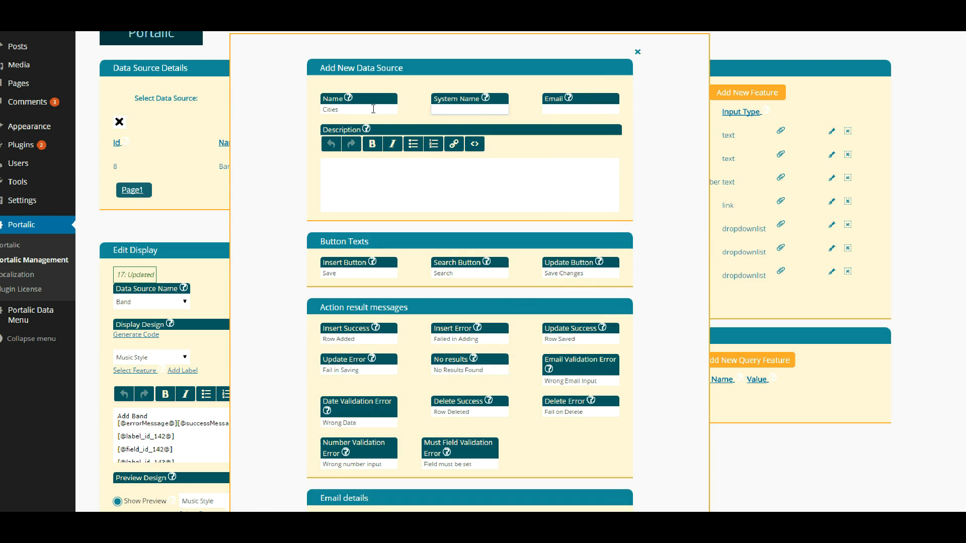
- Give admins read, change and add rights, let every other role read, then save
{"action": "scroll", "coordinate": [390, 157], "scroll_direction": "down", "scroll_amount": 8}
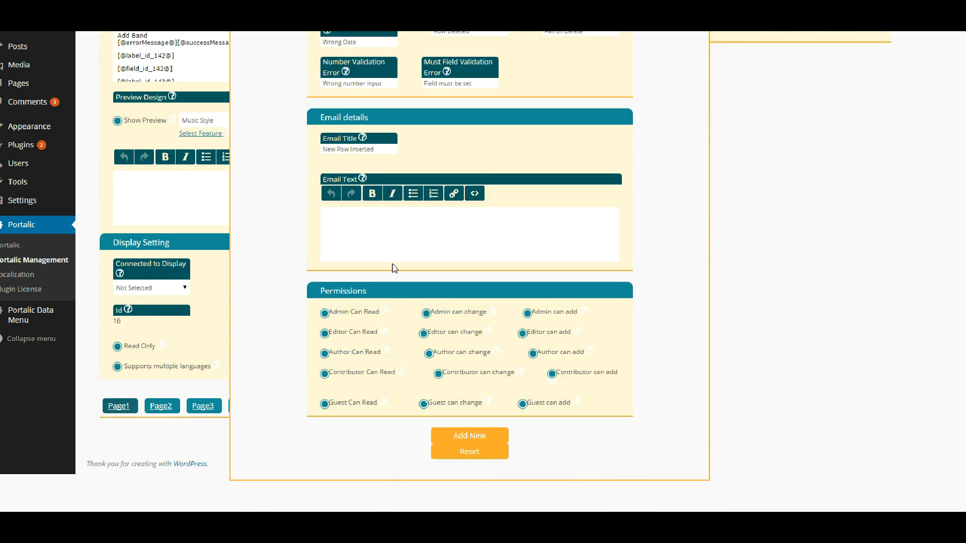
{"action": "left_click", "coordinate": [325, 313]}
{"action": "left_click", "coordinate": [426, 313]}
{"action": "left_click", "coordinate": [528, 313]}
{"action": "left_click", "coordinate": [343, 333]}
{"action": "left_click", "coordinate": [342, 354]}
{"action": "left_click", "coordinate": [341, 374]}
{"action": "left_click", "coordinate": [339, 405]}
{"action": "left_click", "coordinate": [469, 436]}
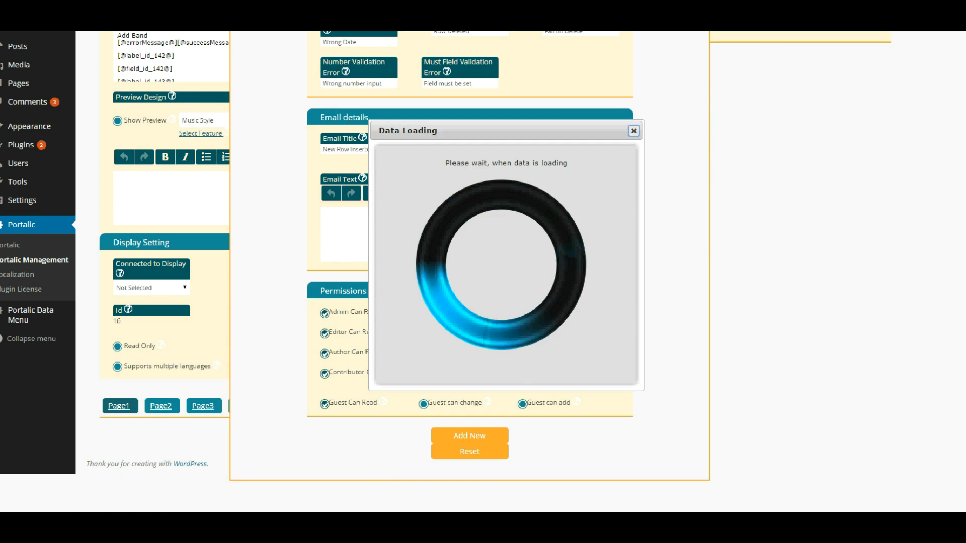
- Set up a Country feature on Cities as a Short Text input of type String
{"action": "left_click", "coordinate": [761, 92]}
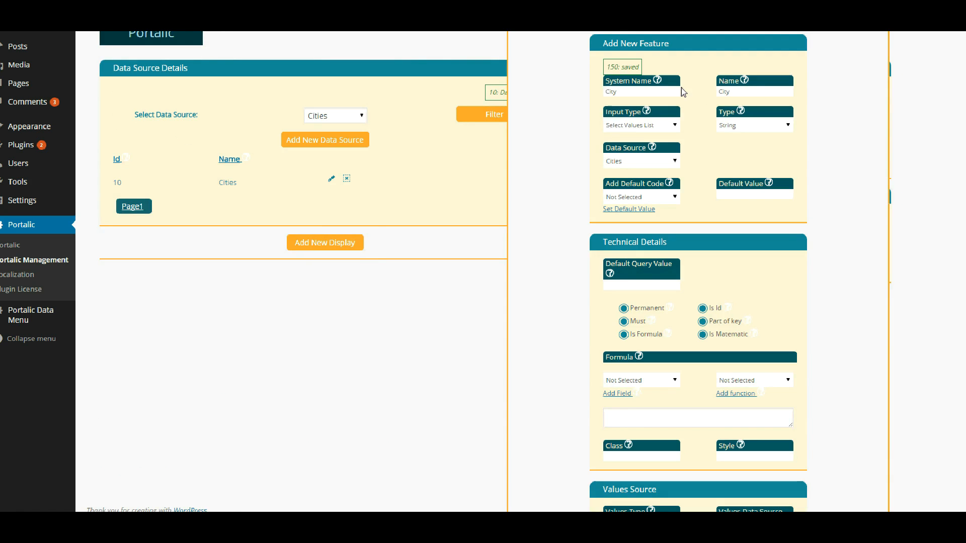
{"action": "left_click", "coordinate": [668, 93]}
{"action": "left_click", "coordinate": [653, 91]}
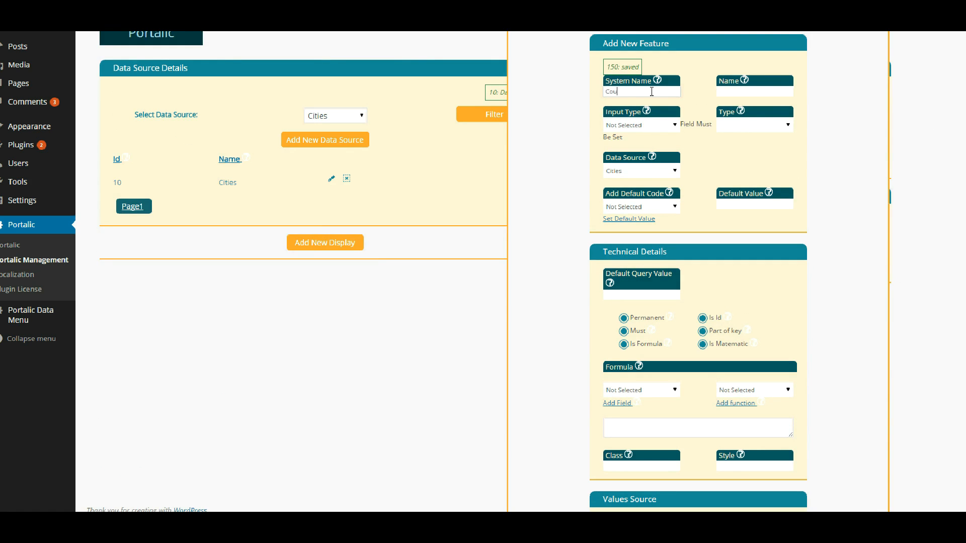
{"action": "key", "text": "Tab"}
{"action": "left_click", "coordinate": [649, 126]}
{"action": "left_click", "coordinate": [627, 146]}
{"action": "left_click", "coordinate": [739, 126]}
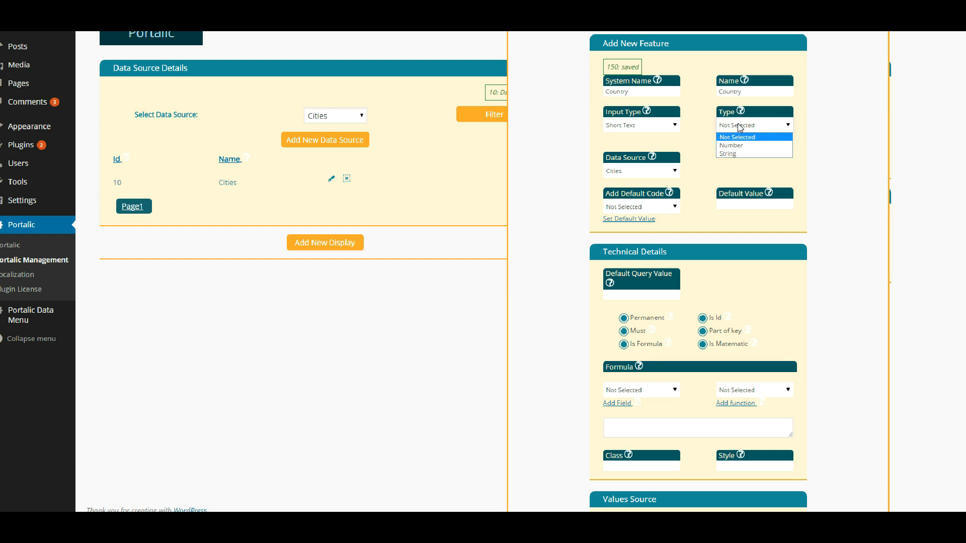
{"action": "left_click", "coordinate": [729, 153]}
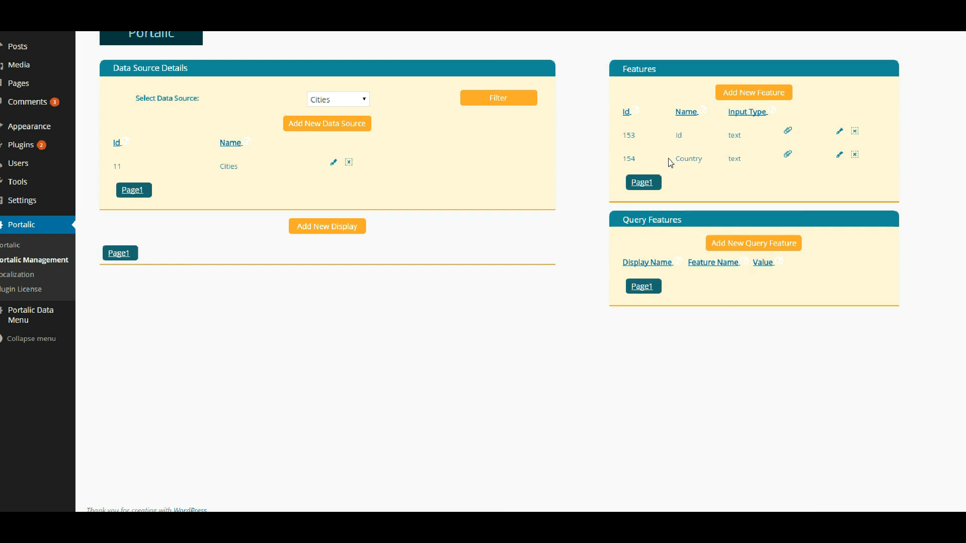
- Save the new feature to the Cities data source
{"action": "left_click_drag", "start_coordinate": [669, 160], "coordinate": [703, 160]}
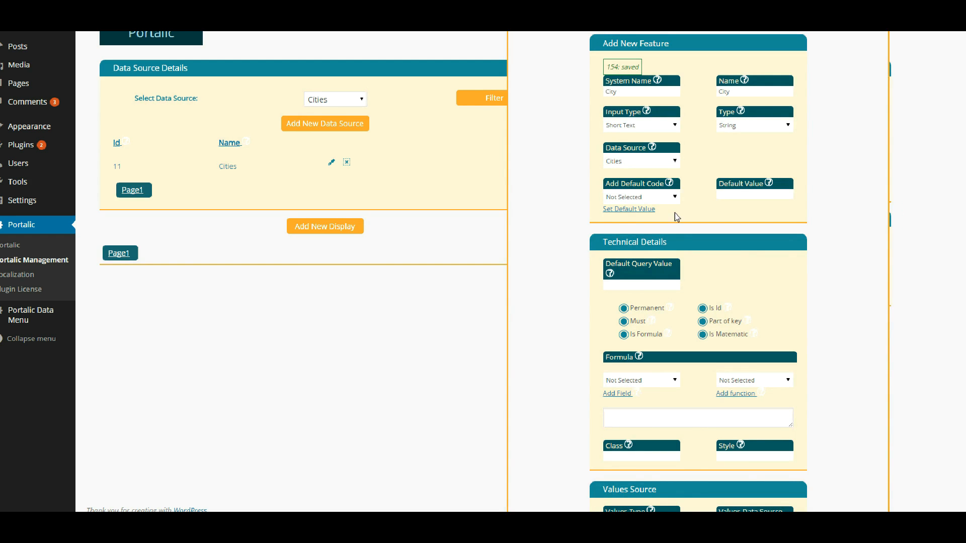
{"action": "scroll", "coordinate": [848, 309], "scroll_direction": "down", "scroll_amount": 10}
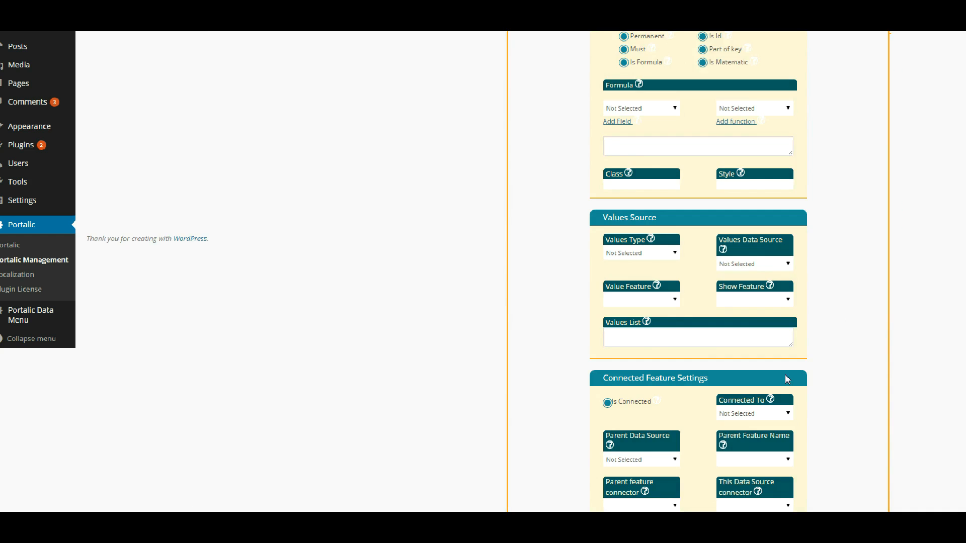
{"action": "left_click", "coordinate": [697, 469]}
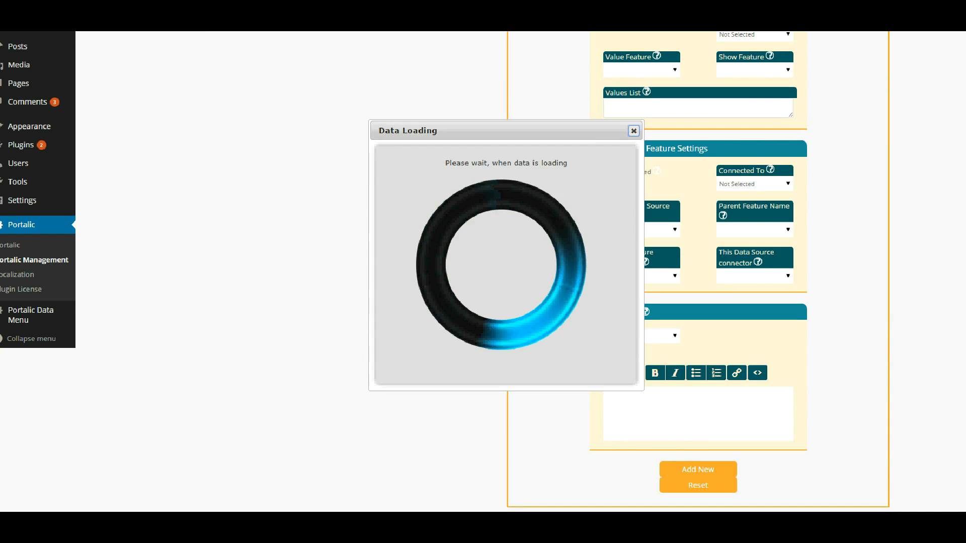
{"action": "double_click", "coordinate": [688, 187]}
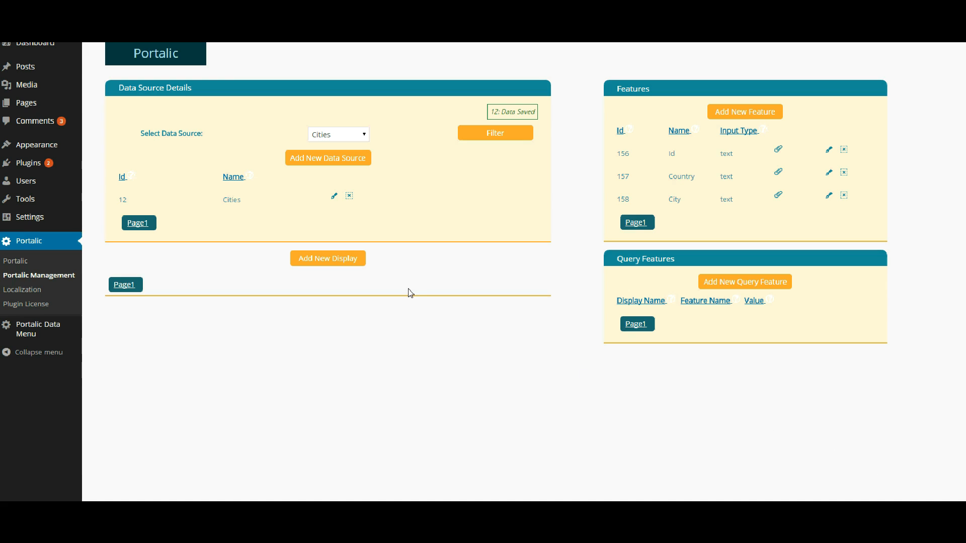
- Create an 'Add New City' display of type Adding New Item, generate its design code, and save it
{"action": "left_click", "coordinate": [336, 260]}
{"action": "left_click", "coordinate": [446, 135]}
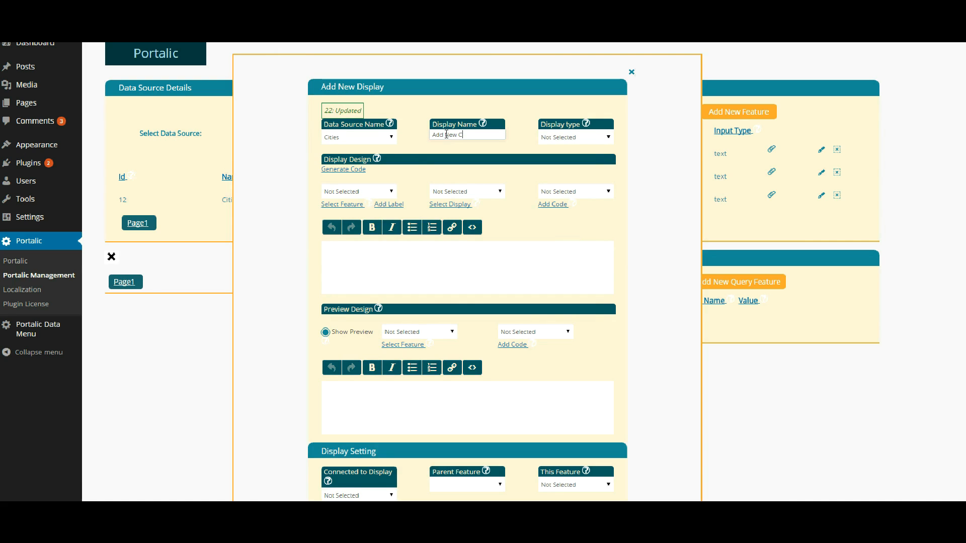
{"action": "left_click", "coordinate": [554, 138]}
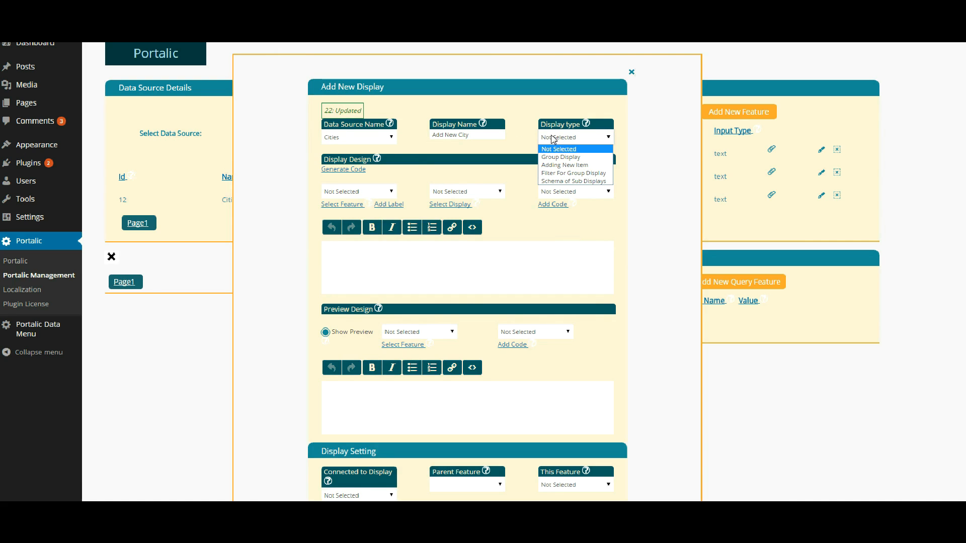
{"action": "left_click", "coordinate": [554, 164]}
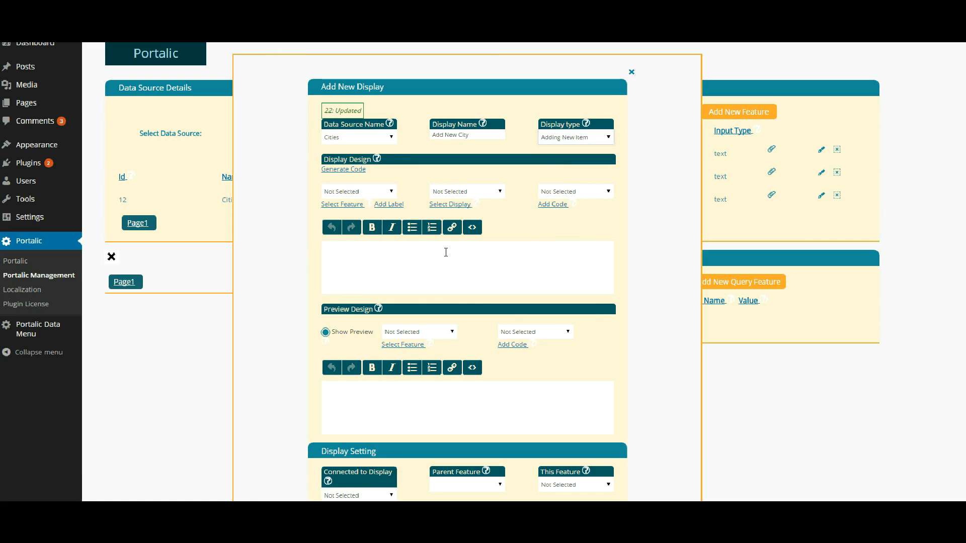
{"action": "left_click", "coordinate": [340, 171]}
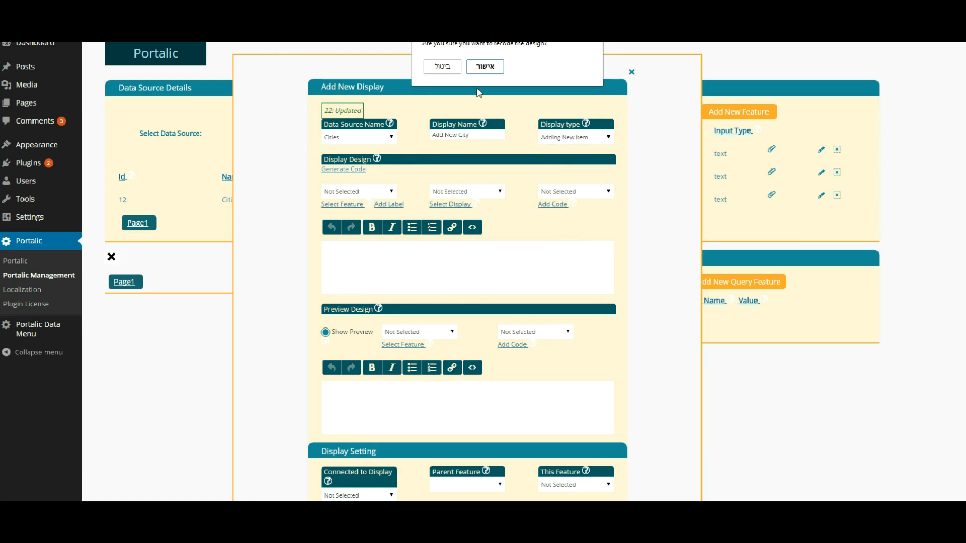
{"action": "left_click", "coordinate": [484, 66]}
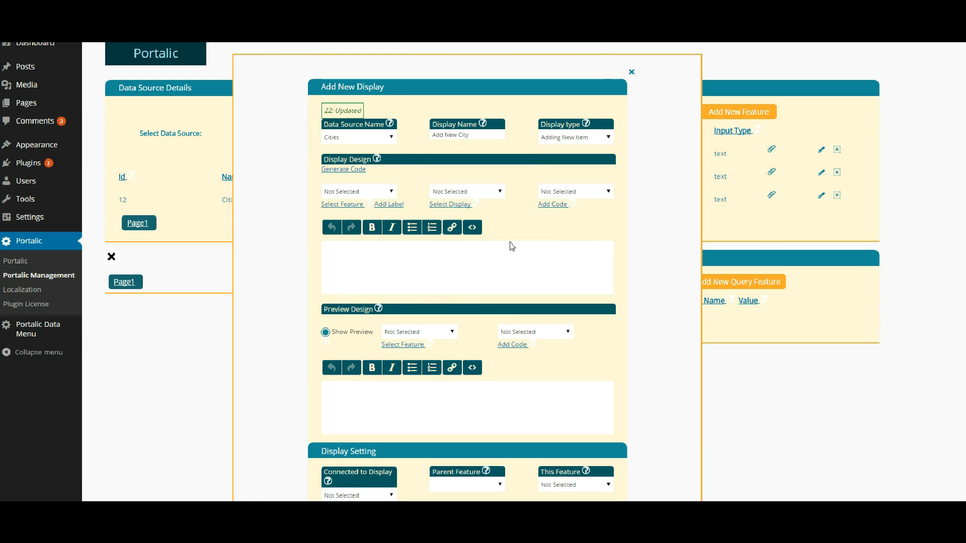
{"action": "scroll", "coordinate": [512, 246], "scroll_direction": "down", "scroll_amount": 4}
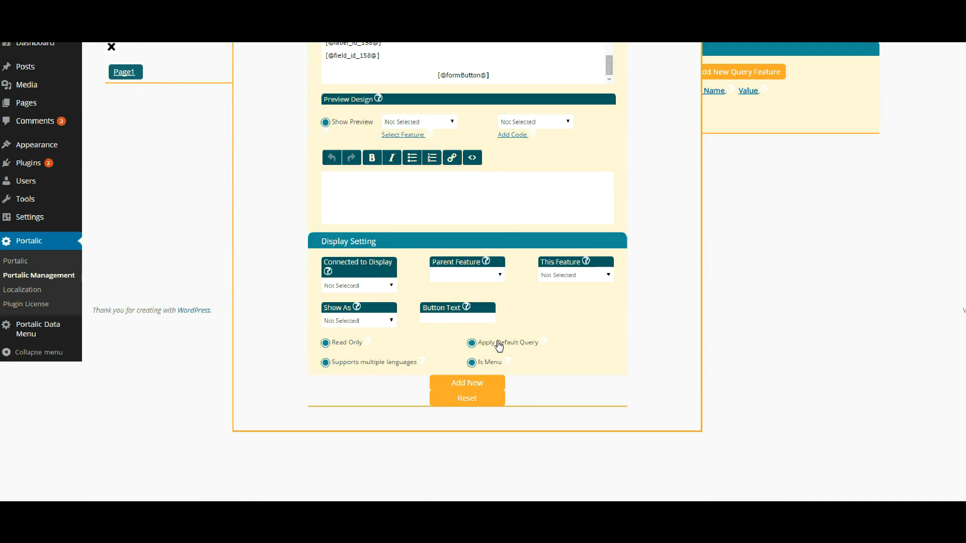
{"action": "left_click", "coordinate": [469, 383]}
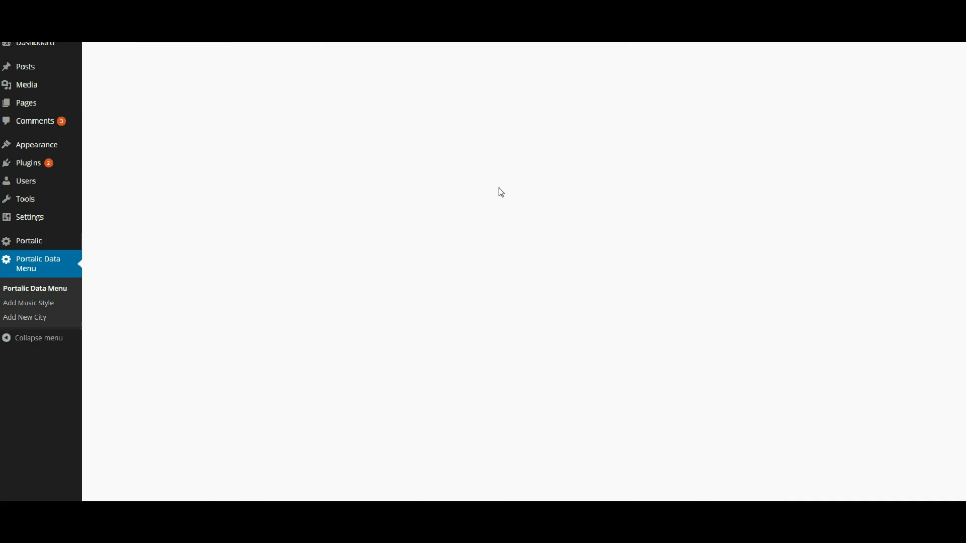
- On the Add New City page, add the rows USA / New York and Canada / Vancouver
{"action": "left_click", "coordinate": [25, 317]}
{"action": "left_click", "coordinate": [466, 75]}
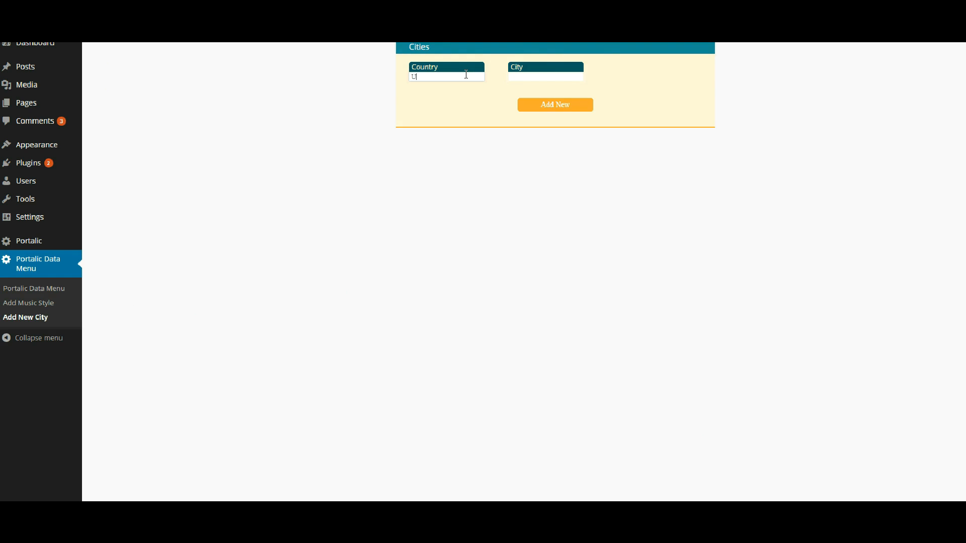
{"action": "key", "text": "Tab"}
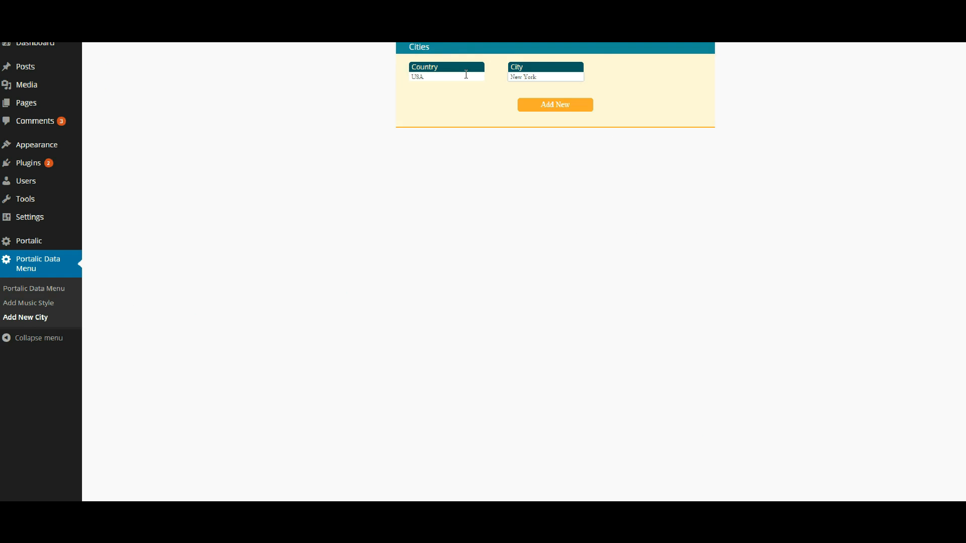
{"action": "left_click", "coordinate": [524, 106]}
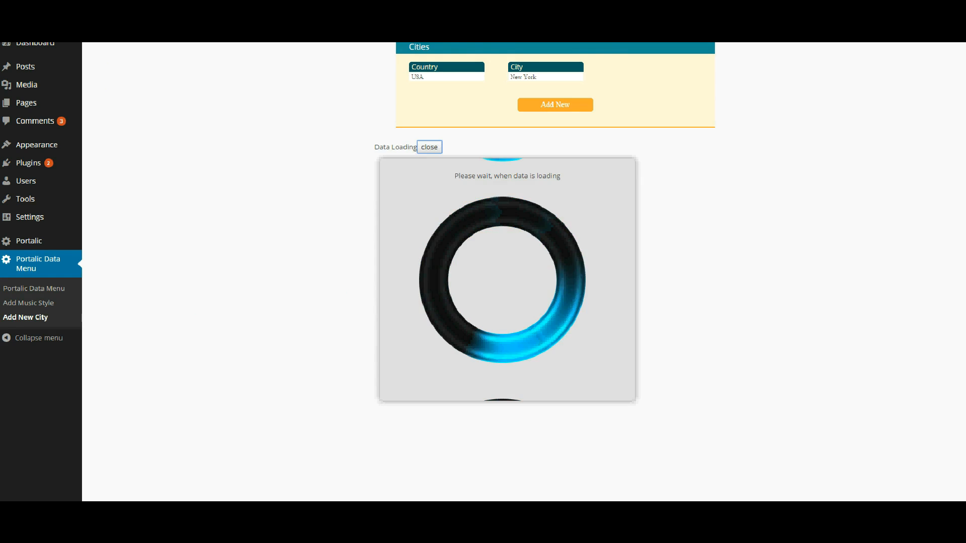
{"action": "left_click", "coordinate": [462, 86]}
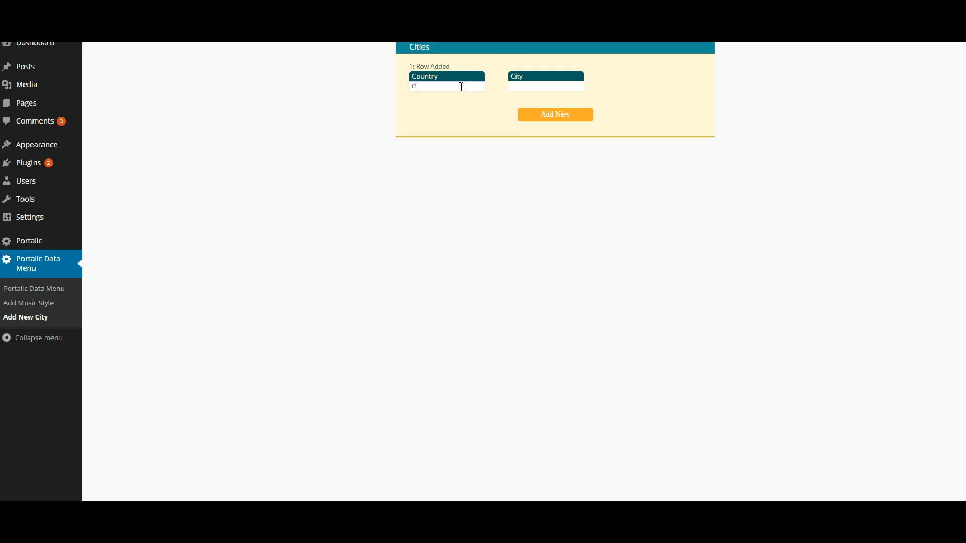
{"action": "type", "text": "Canada"}
{"action": "key", "text": "Tab"}
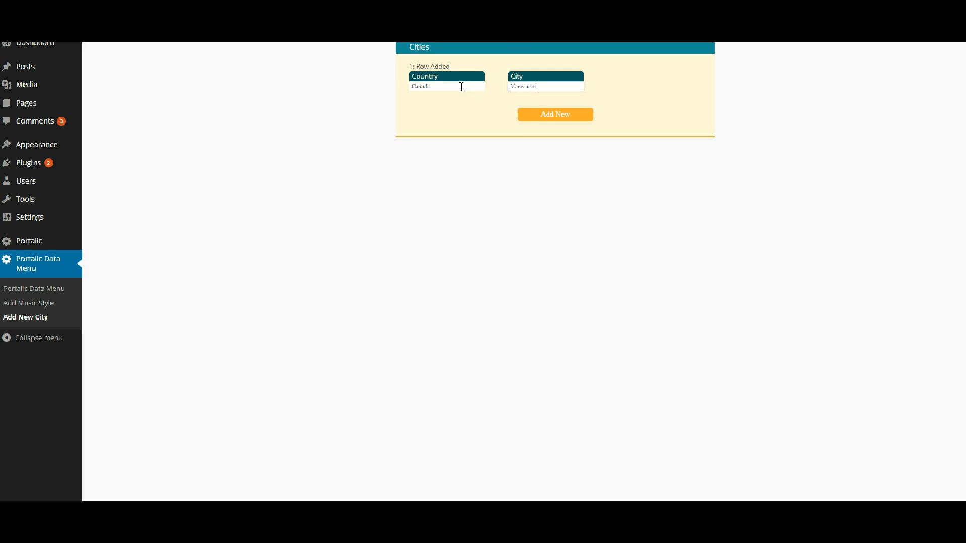
{"action": "left_click", "coordinate": [571, 114]}
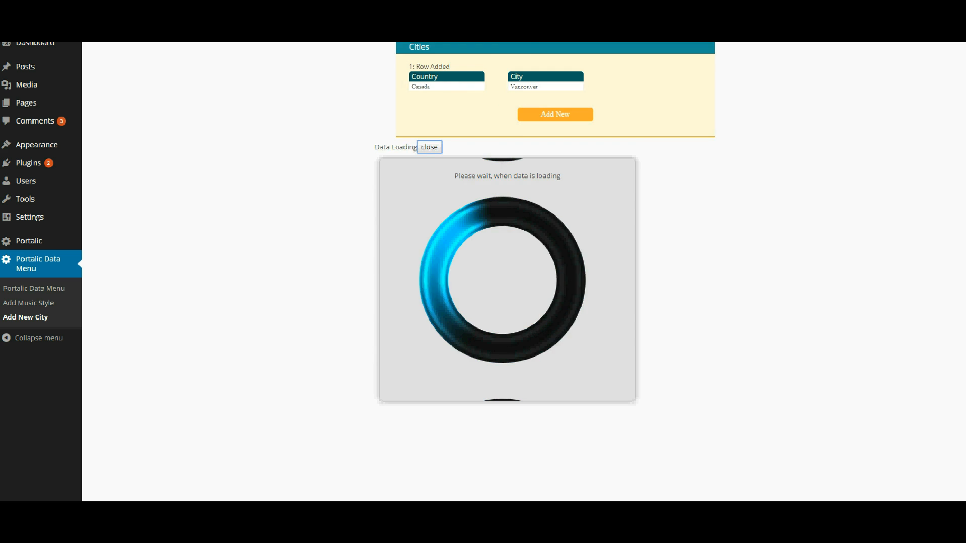
- Add the city rows Italy / Rome and France / Paris
{"action": "left_click", "coordinate": [430, 89]}
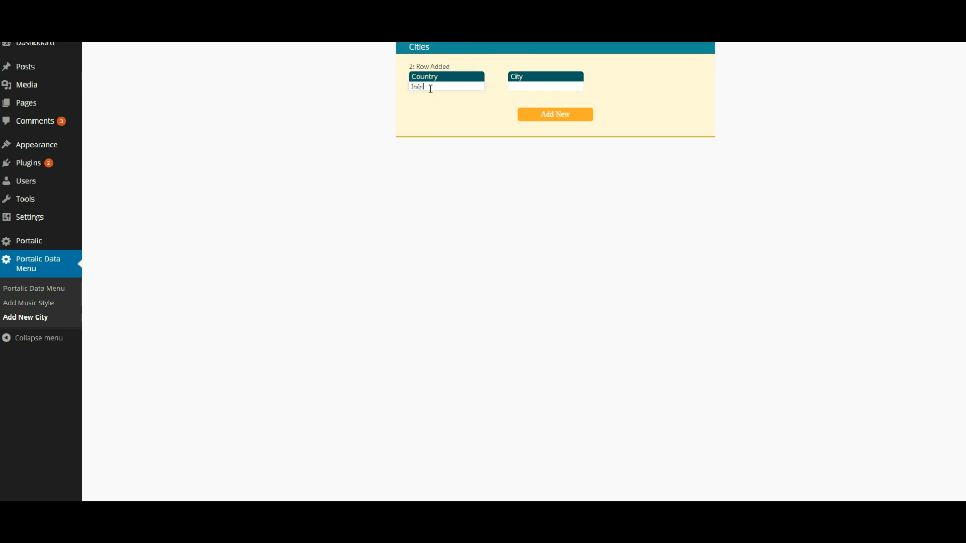
{"action": "key", "text": "Tab"}
{"action": "left_click", "coordinate": [566, 117]}
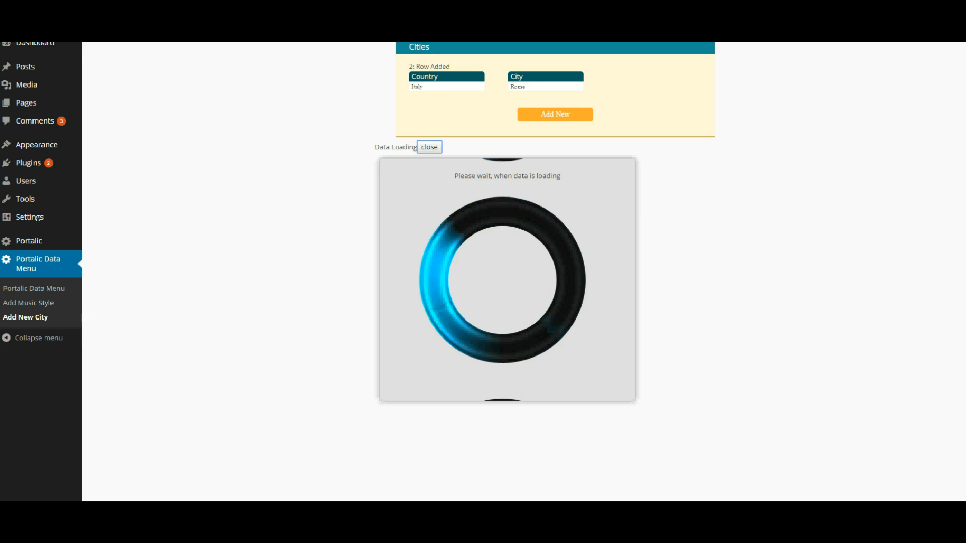
{"action": "left_click", "coordinate": [443, 85]}
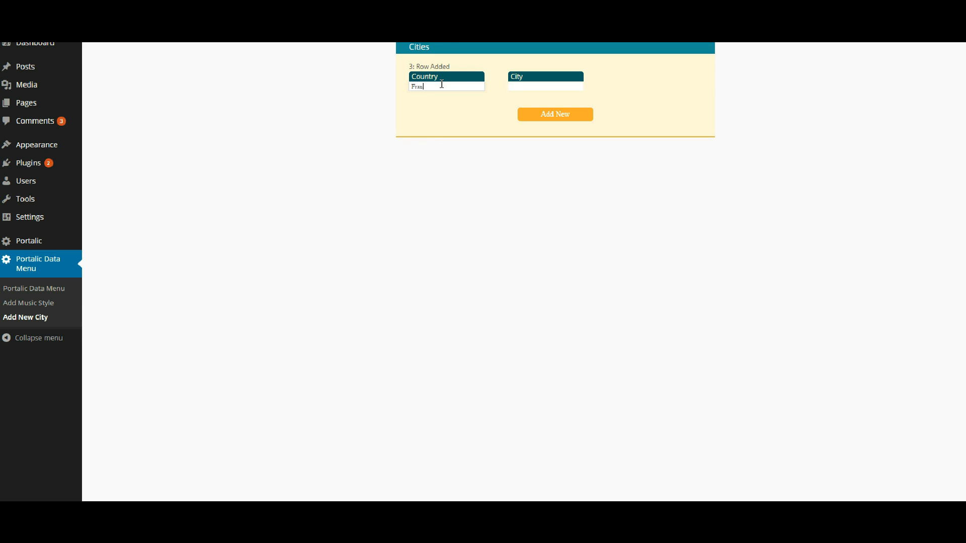
{"action": "key", "text": "Tab"}
{"action": "left_click", "coordinate": [531, 114]}
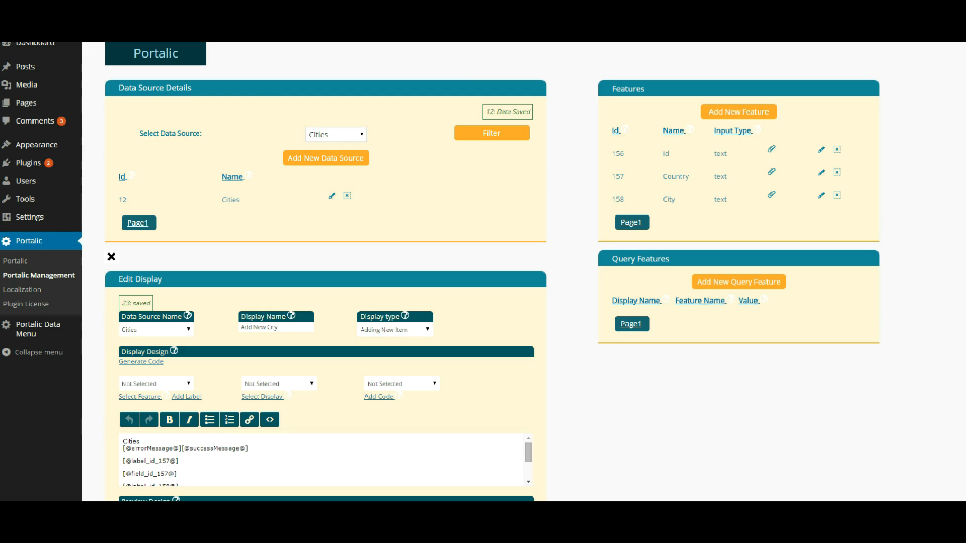
- Open the data source list in Portalic Management
{"action": "left_click", "coordinate": [330, 137]}
{"action": "left_click", "coordinate": [329, 137]}
{"action": "left_click", "coordinate": [329, 137]}
- Load the Band data source's features and open the Country feature for editing
{"action": "left_click", "coordinate": [320, 158]}
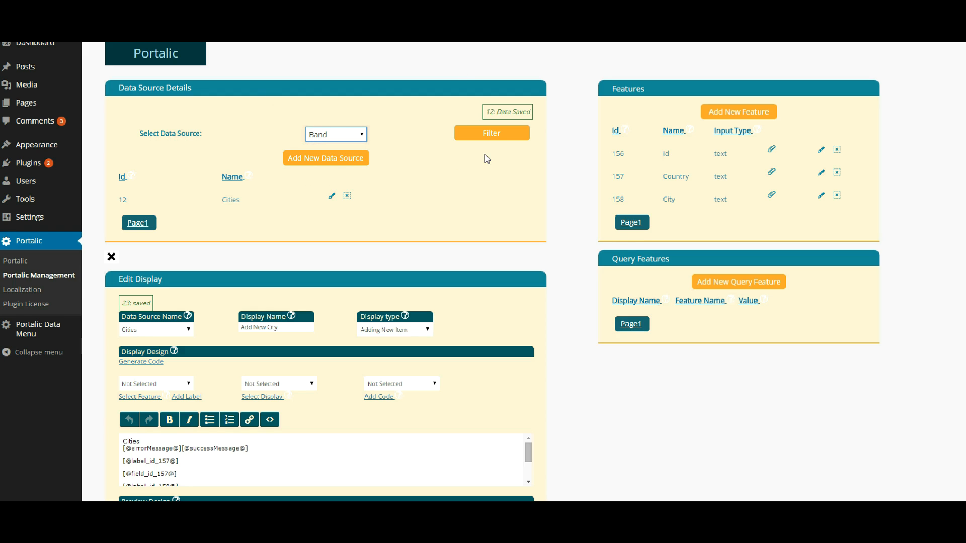
{"action": "left_click", "coordinate": [490, 134]}
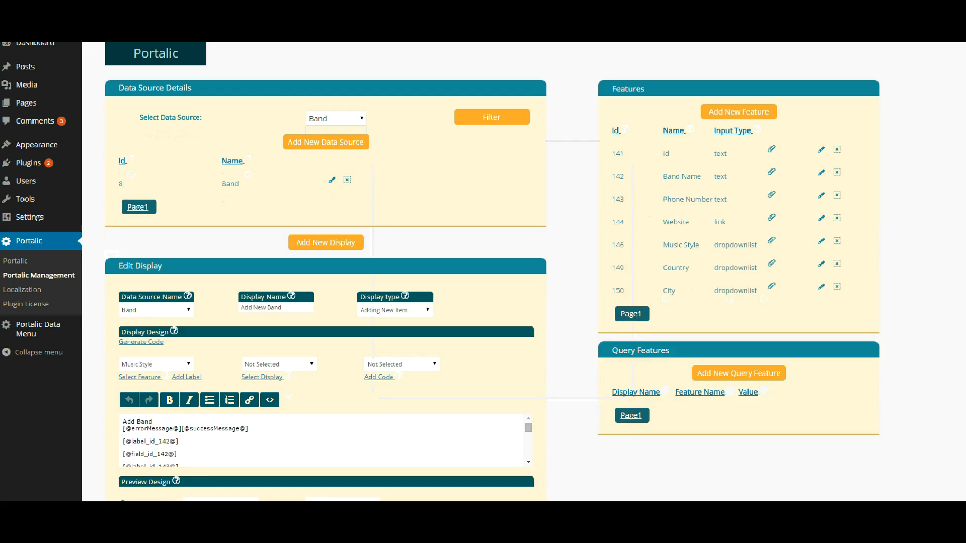
{"action": "left_click", "coordinate": [821, 265]}
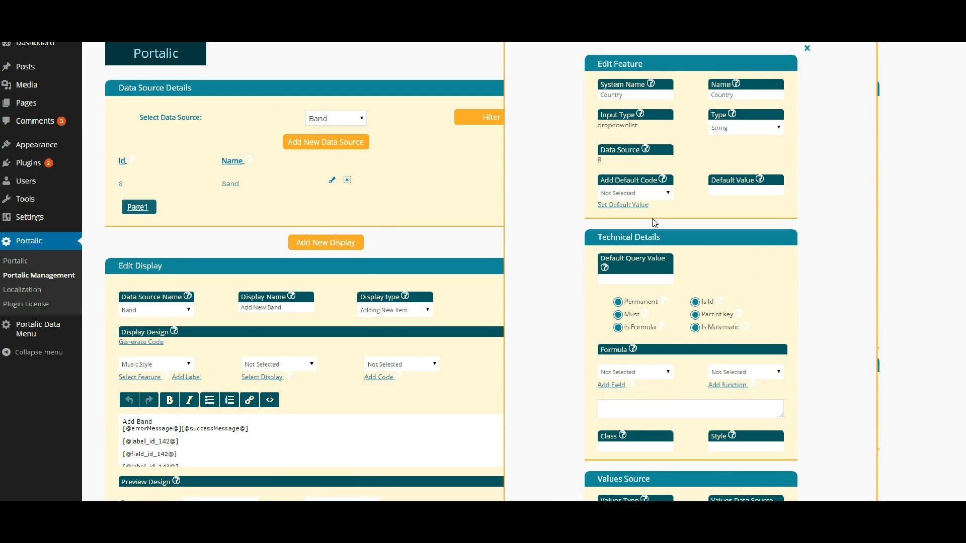
{"action": "scroll", "coordinate": [654, 226], "scroll_direction": "down", "scroll_amount": 5}
- Make Country take values from the Cities data source, storing and showing Country, and save
{"action": "left_click", "coordinate": [635, 247]}
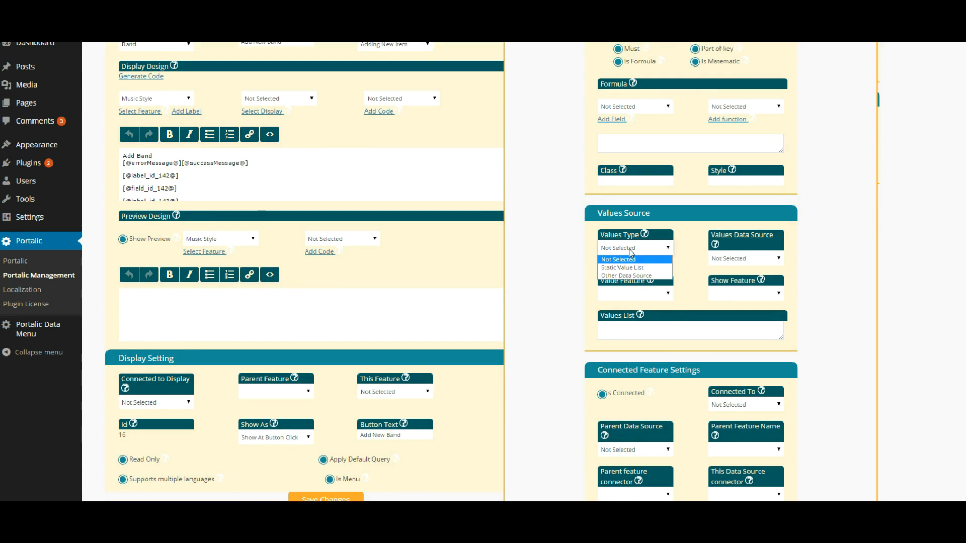
{"action": "left_click", "coordinate": [628, 276]}
{"action": "left_click", "coordinate": [757, 259]}
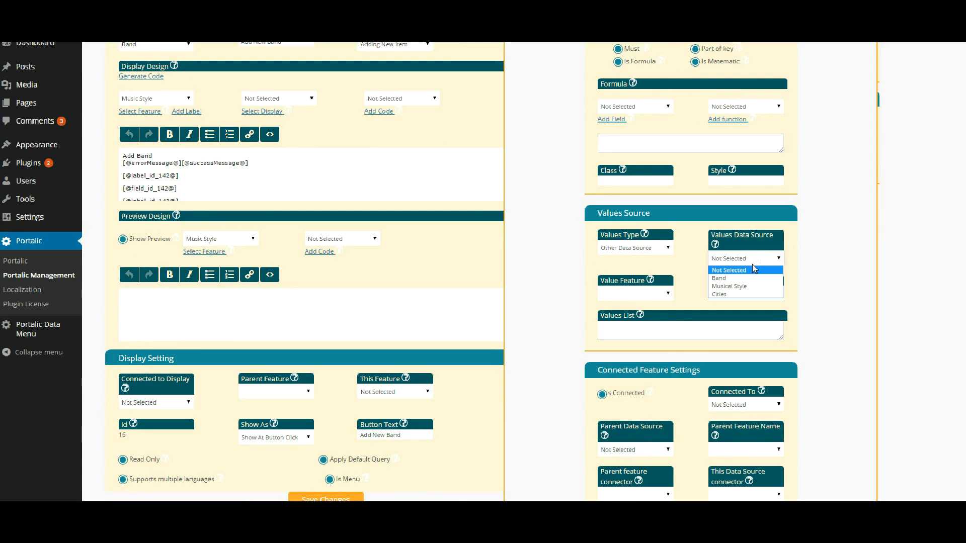
{"action": "left_click", "coordinate": [727, 295]}
{"action": "left_click", "coordinate": [658, 295]}
{"action": "left_click", "coordinate": [624, 324]}
{"action": "left_click", "coordinate": [728, 295]}
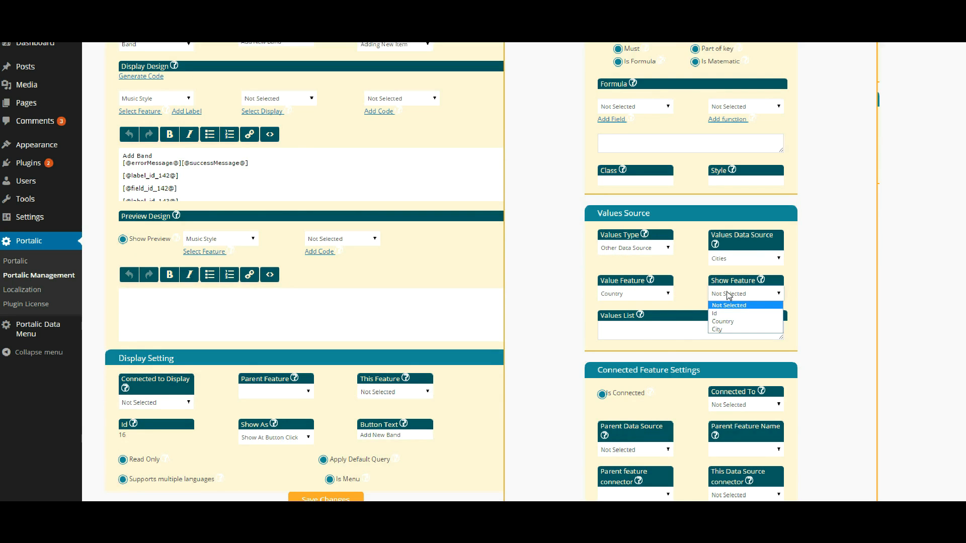
{"action": "left_click", "coordinate": [721, 321]}
{"action": "scroll", "coordinate": [705, 312], "scroll_direction": "down", "scroll_amount": 4}
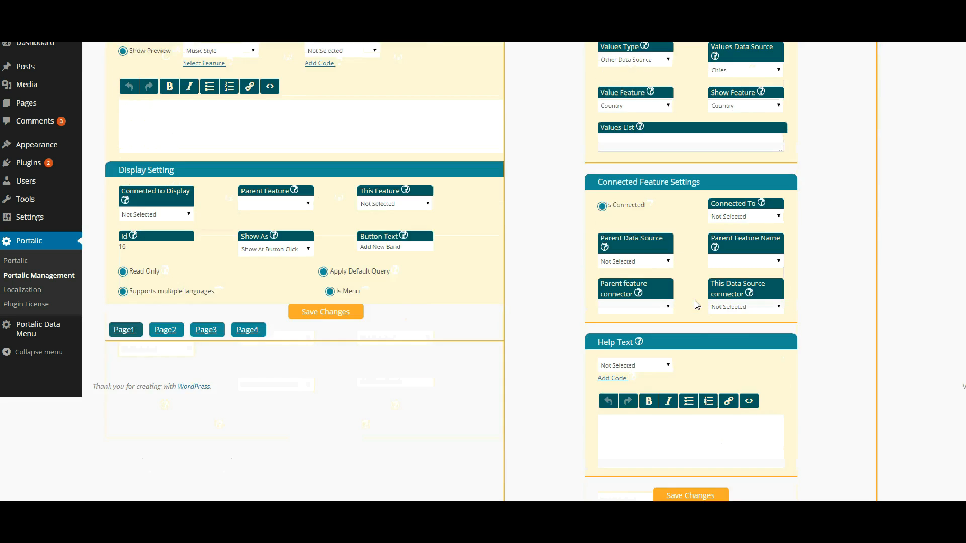
{"action": "left_click", "coordinate": [685, 496]}
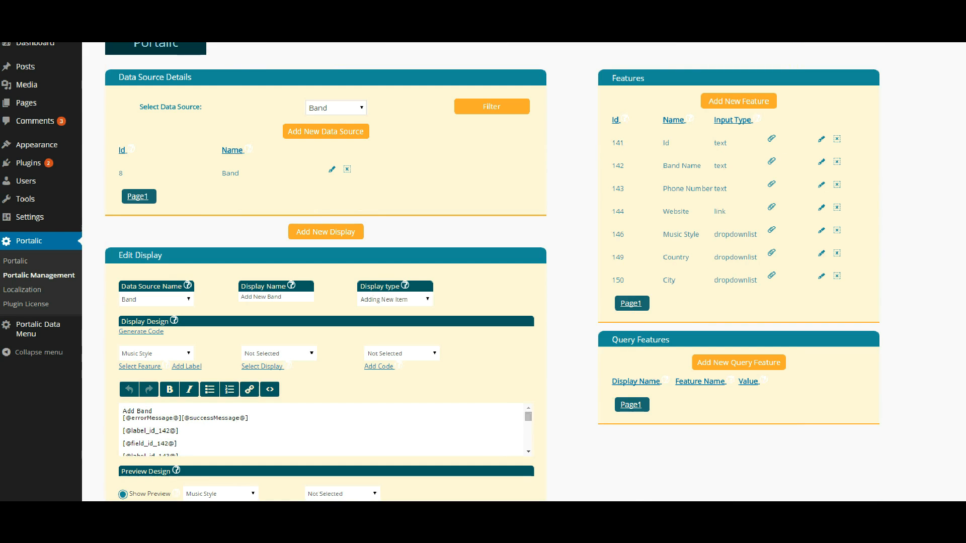
- Make the City feature take values from the Cities data source, storing and showing City
{"action": "left_click", "coordinate": [821, 276]}
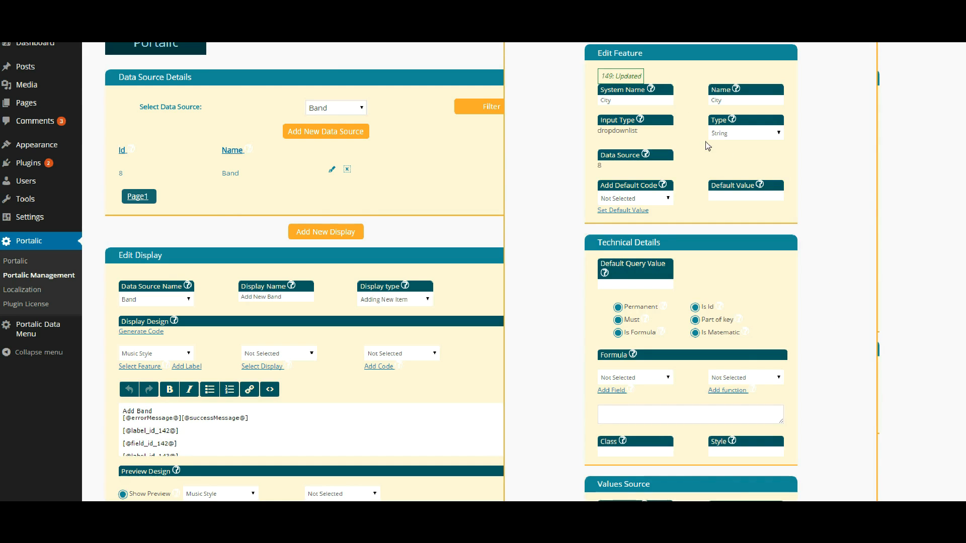
{"action": "scroll", "coordinate": [678, 173], "scroll_direction": "down", "scroll_amount": 5}
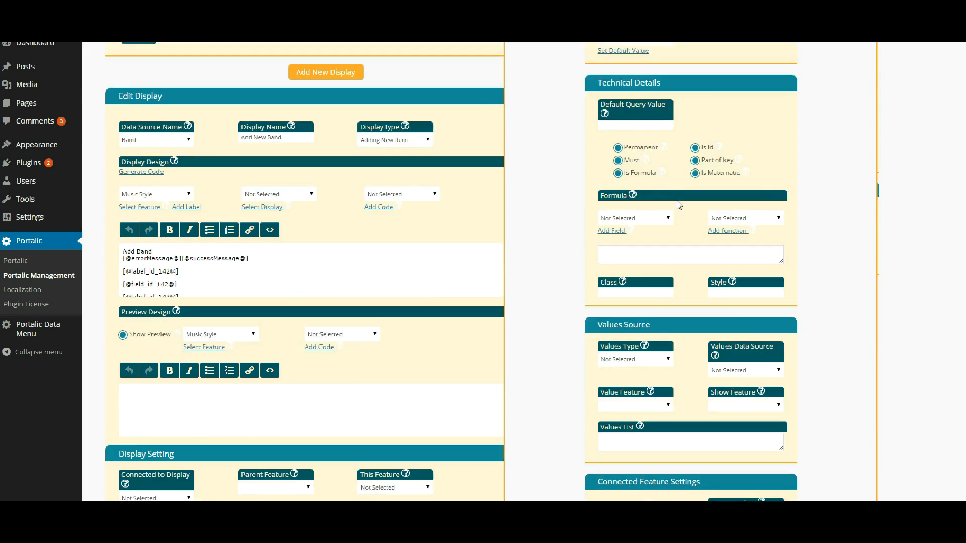
{"action": "left_click", "coordinate": [646, 253]}
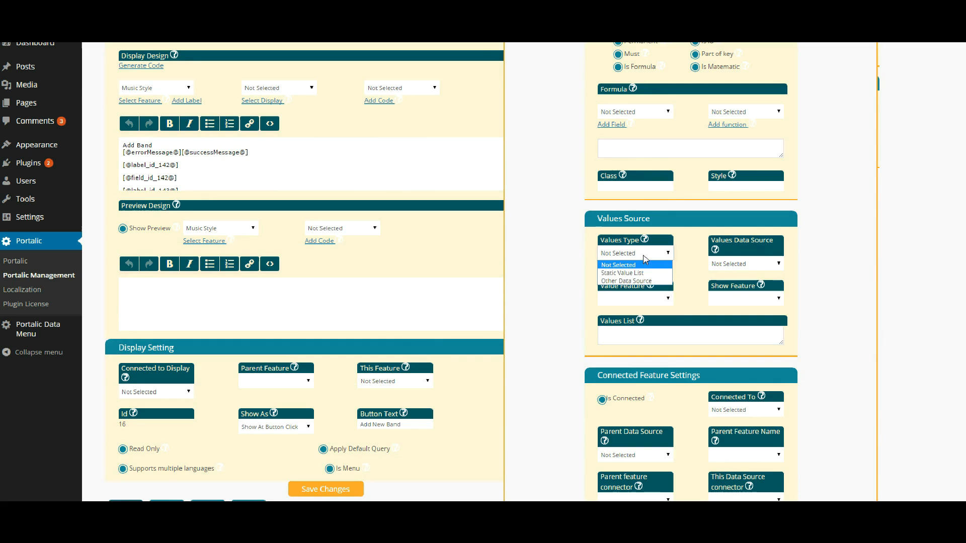
{"action": "left_click", "coordinate": [635, 280]}
{"action": "left_click", "coordinate": [718, 267]}
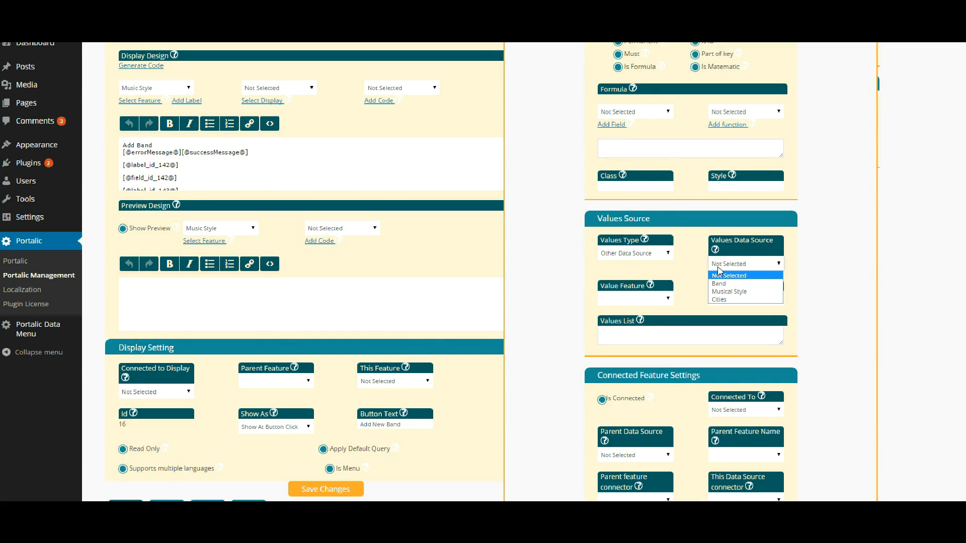
{"action": "left_click", "coordinate": [719, 299]}
{"action": "left_click", "coordinate": [635, 299]}
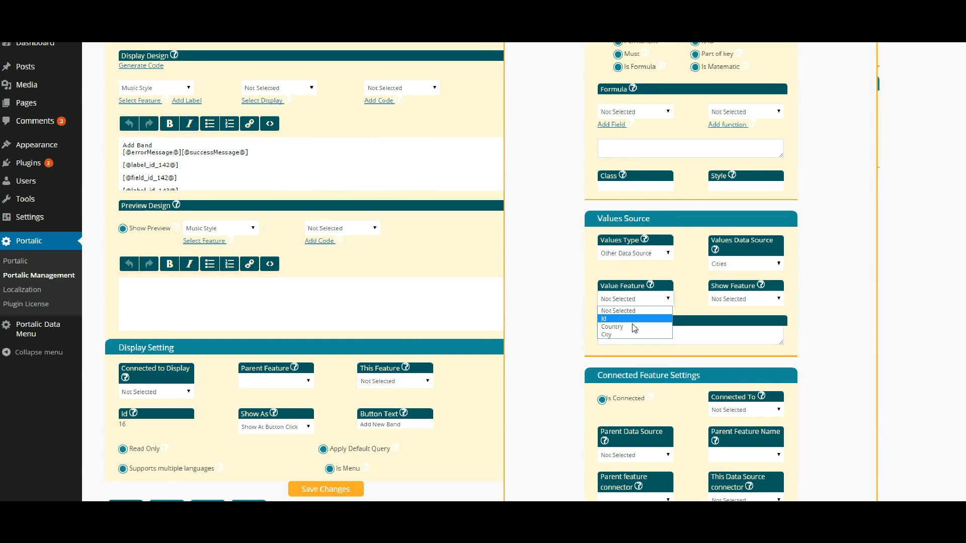
{"action": "left_click", "coordinate": [613, 334]}
{"action": "left_click", "coordinate": [738, 300]}
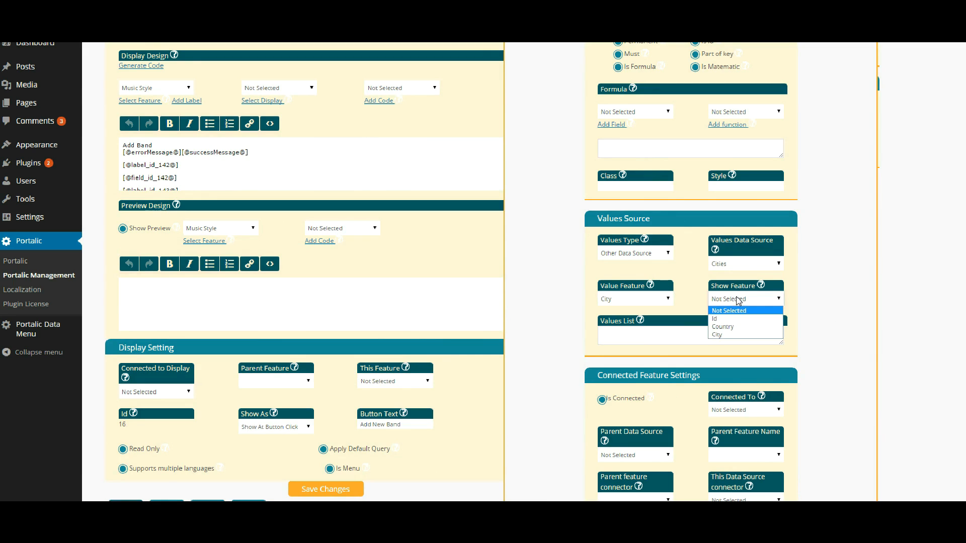
{"action": "left_click", "coordinate": [720, 335]}
- Connect City to the Country feature, with Cities as parent data source and Country as parent feature
{"action": "scroll", "coordinate": [684, 302], "scroll_direction": "down", "scroll_amount": 2}
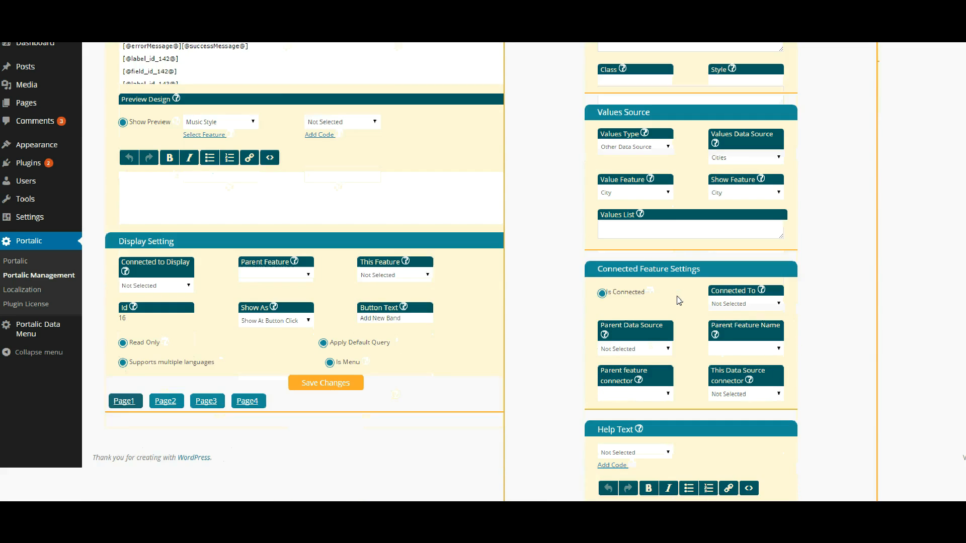
{"action": "mouse_move", "coordinate": [655, 294]}
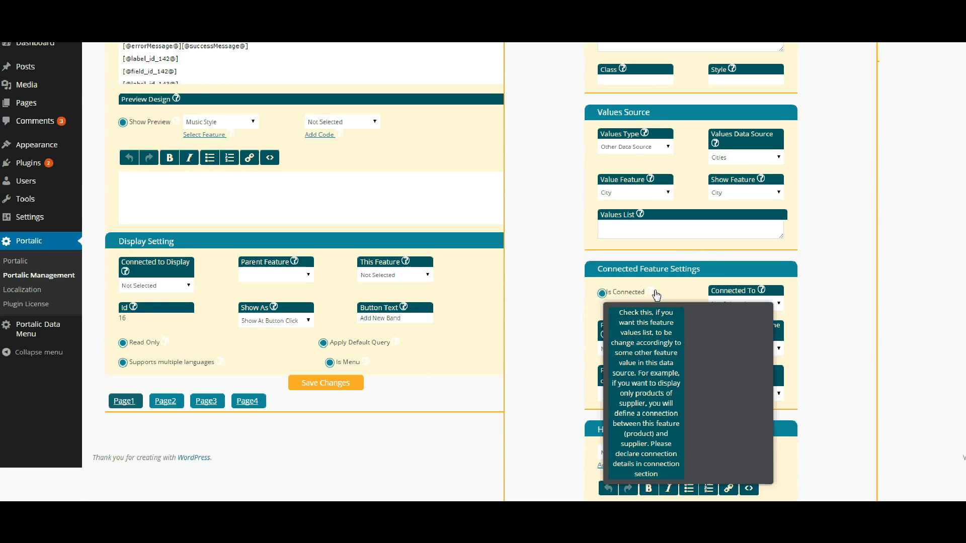
{"action": "left_click", "coordinate": [602, 293]}
{"action": "left_click", "coordinate": [721, 305]}
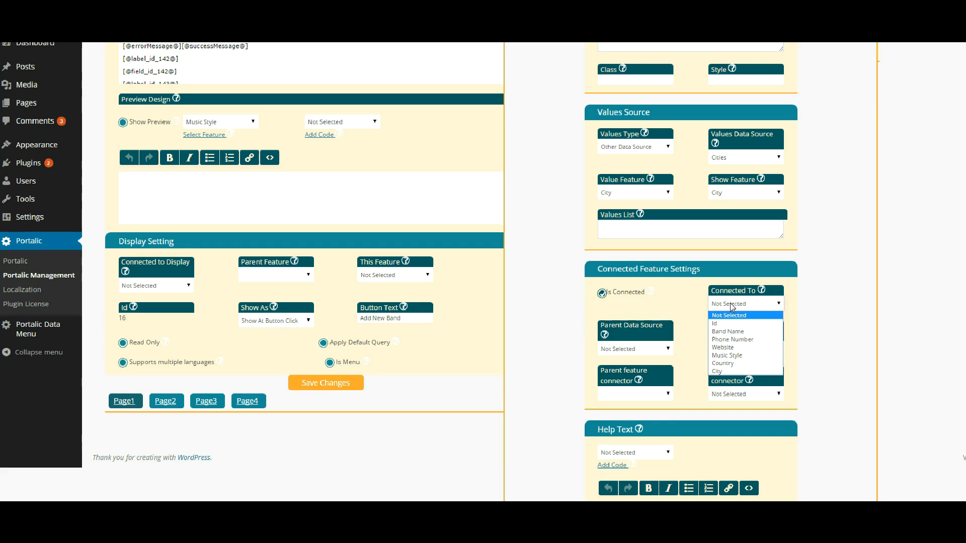
{"action": "left_click", "coordinate": [732, 364]}
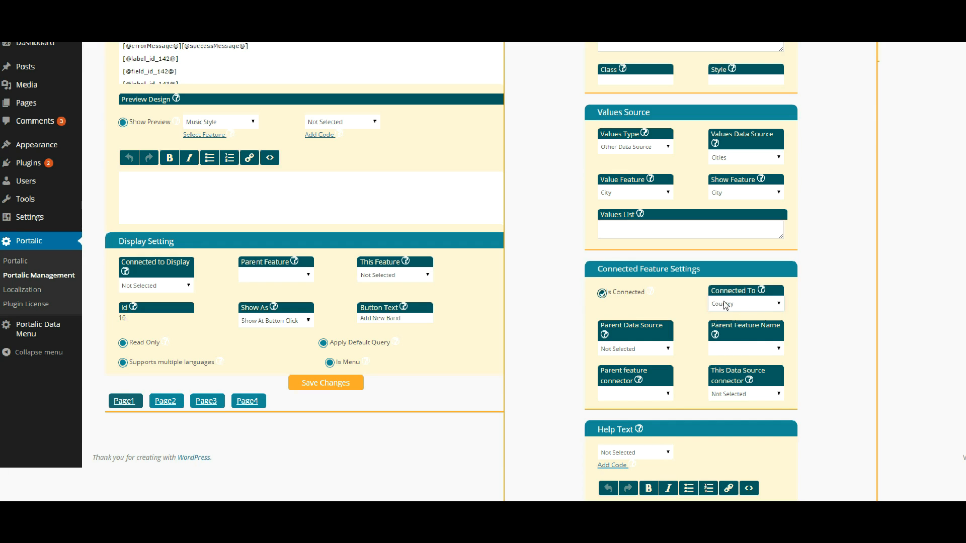
{"action": "left_click", "coordinate": [647, 350]}
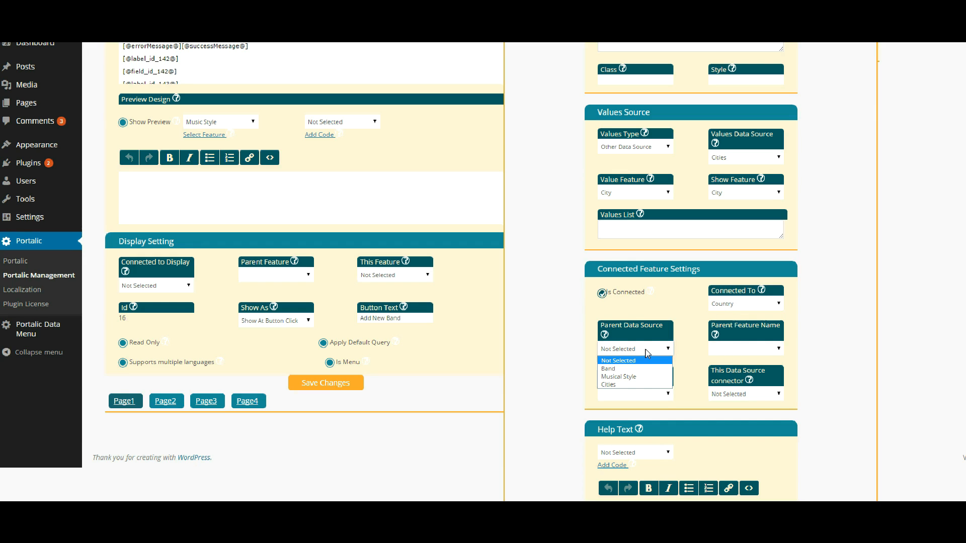
{"action": "left_click", "coordinate": [614, 385]}
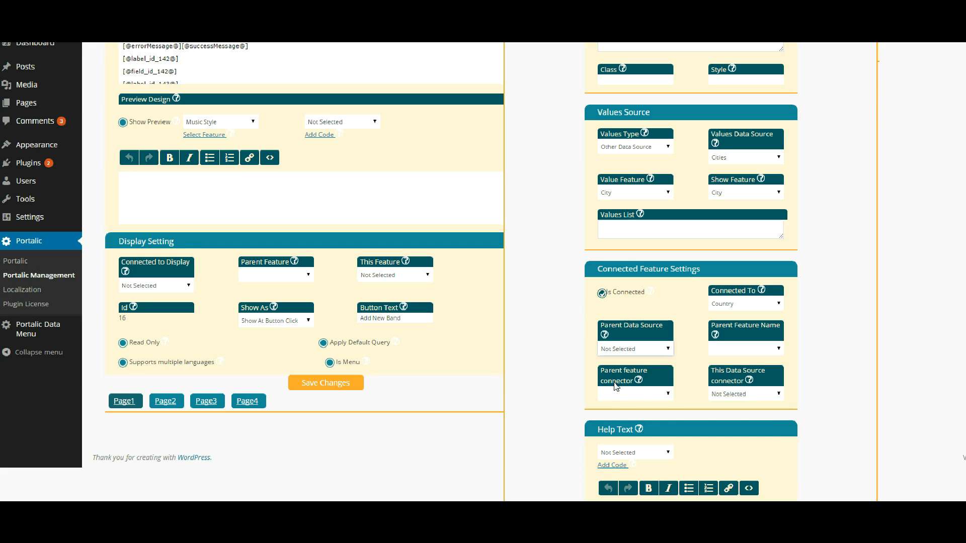
{"action": "left_click", "coordinate": [737, 350]}
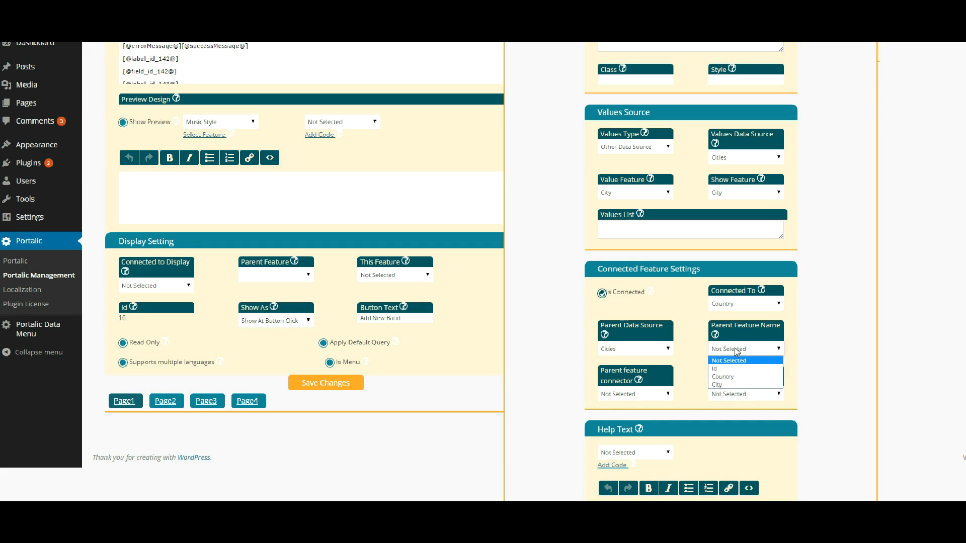
{"action": "left_click", "coordinate": [728, 379]}
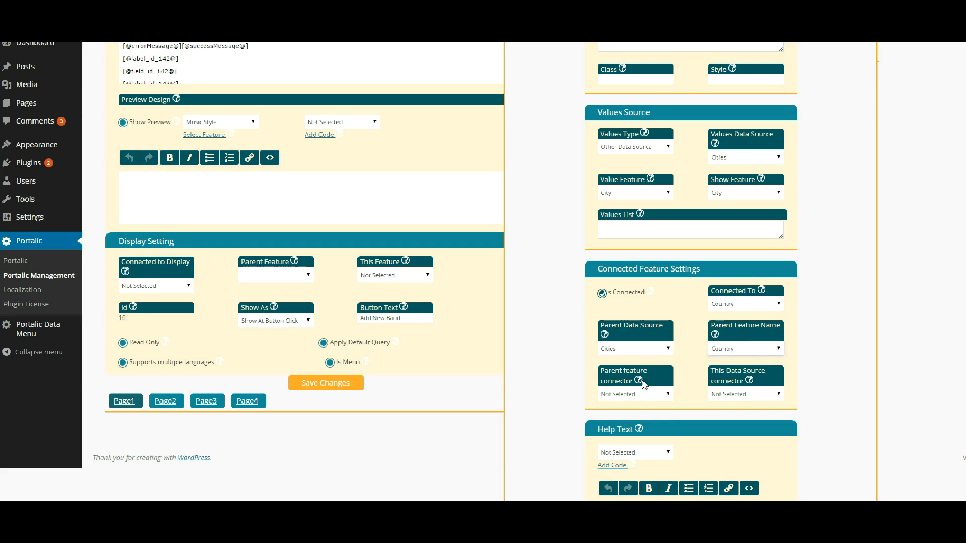
- Set both the parent-side and this-side connectors to Country and save the City feature
{"action": "left_click", "coordinate": [641, 396]}
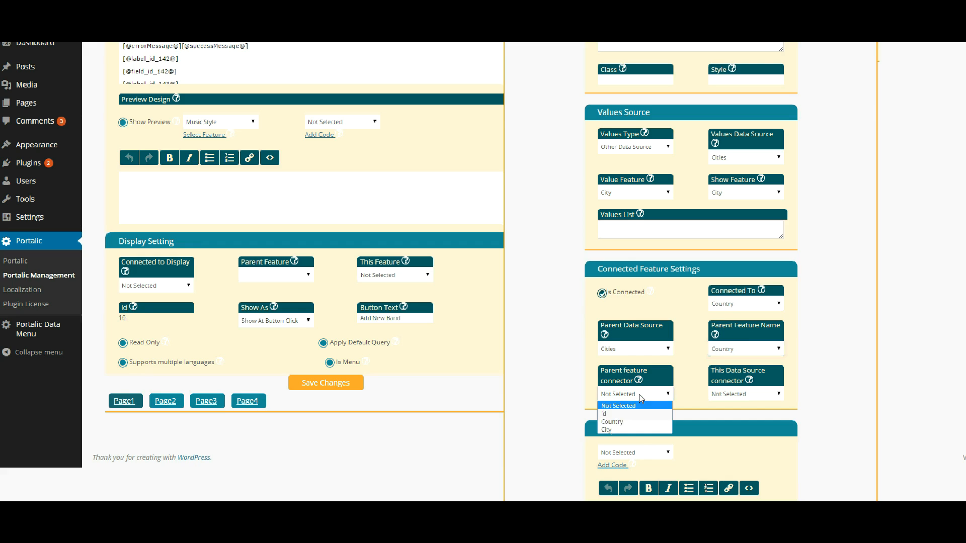
{"action": "left_click", "coordinate": [626, 425]}
{"action": "left_click", "coordinate": [737, 396]}
{"action": "left_click", "coordinate": [723, 422]}
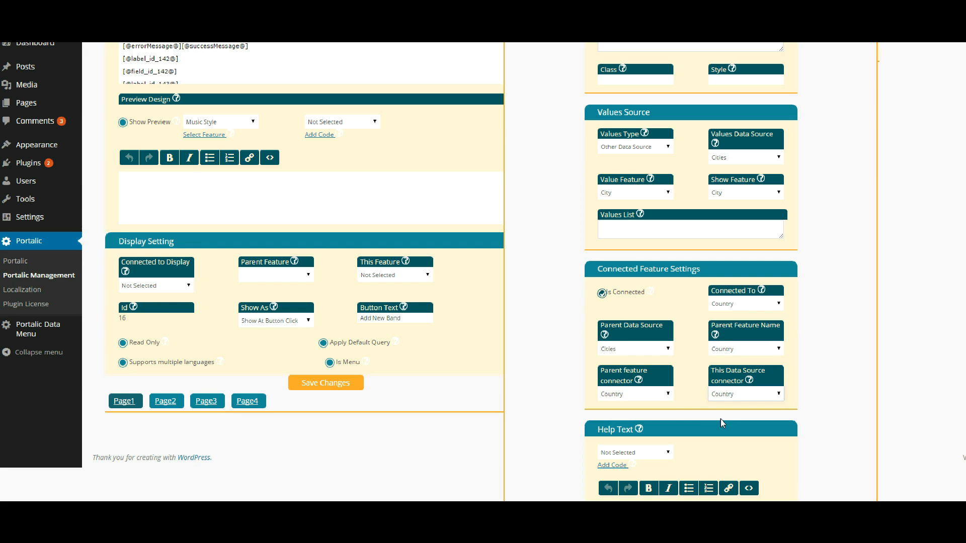
{"action": "scroll", "coordinate": [681, 371], "scroll_direction": "down", "scroll_amount": 2}
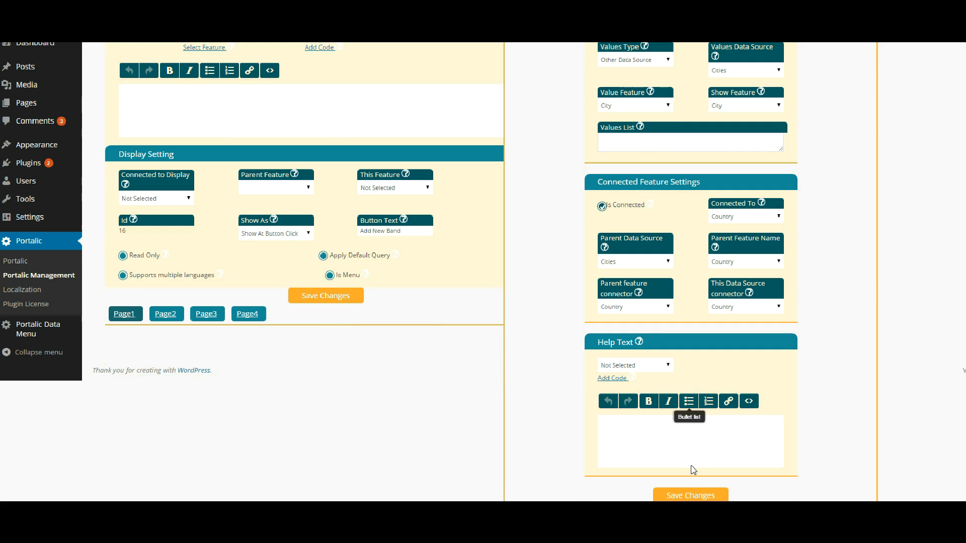
{"action": "left_click", "coordinate": [683, 492]}
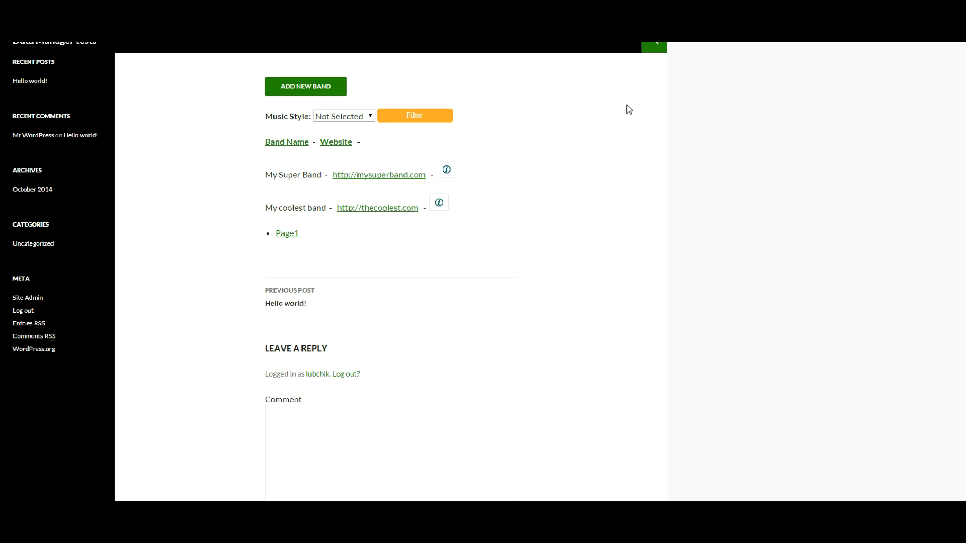
- Open the Add Band form and check the City options for USA and then Canada
{"action": "left_click", "coordinate": [316, 94]}
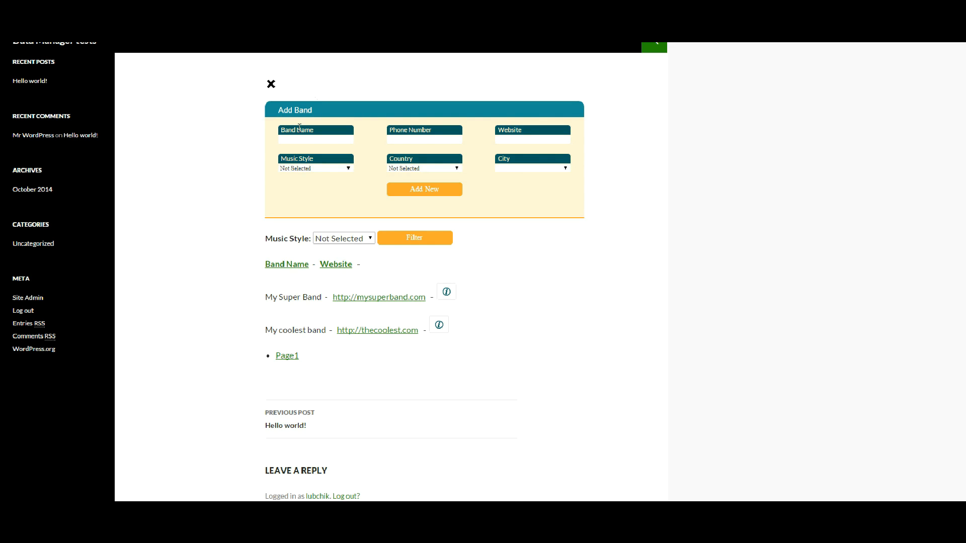
{"action": "left_click", "coordinate": [421, 170]}
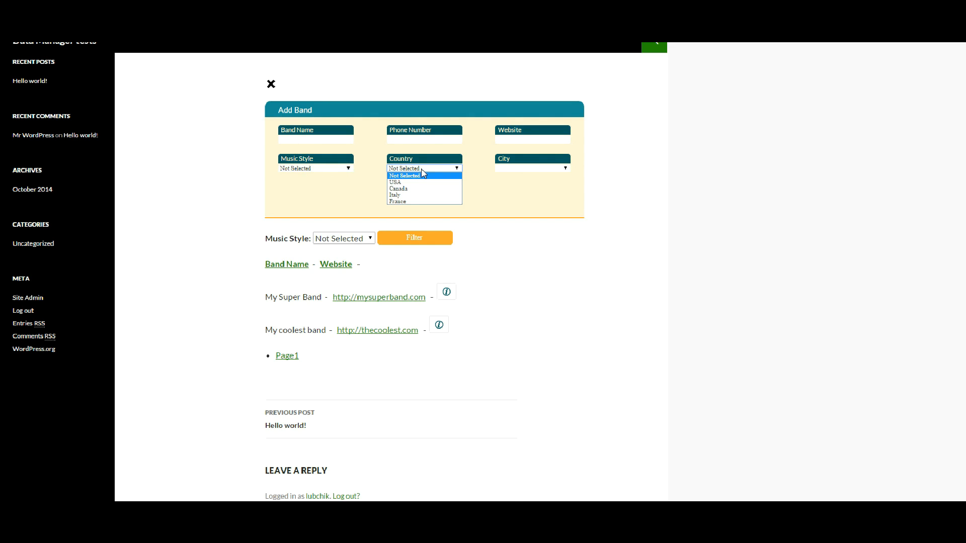
{"action": "left_click", "coordinate": [408, 182]}
{"action": "left_click", "coordinate": [523, 169]}
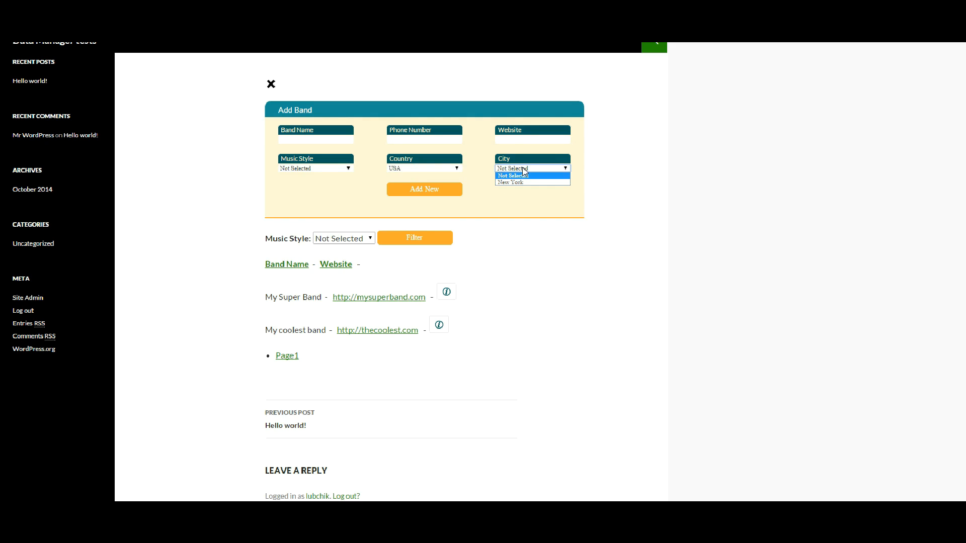
{"action": "left_click", "coordinate": [523, 170]}
{"action": "left_click", "coordinate": [435, 170]}
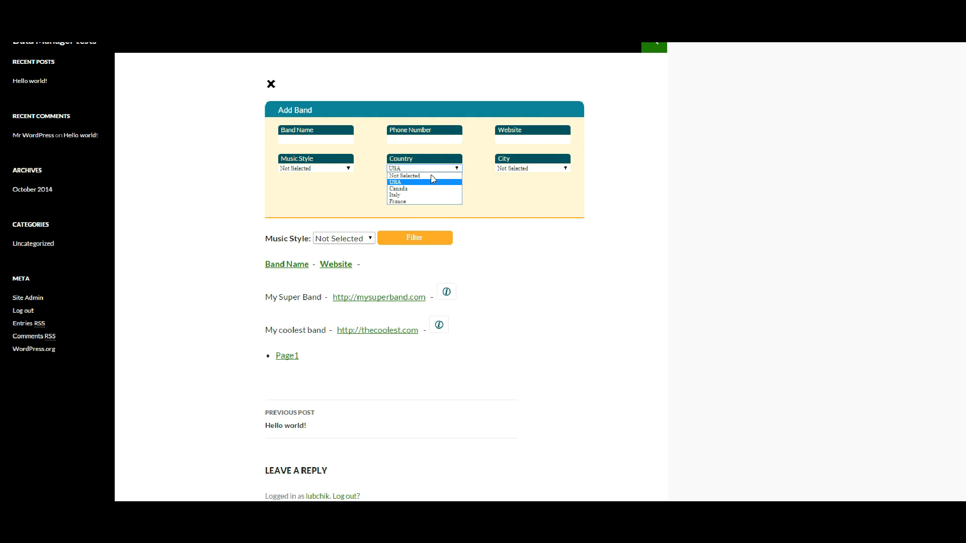
{"action": "left_click", "coordinate": [415, 188]}
{"action": "left_click", "coordinate": [565, 170]}
{"action": "left_click", "coordinate": [563, 167]}
- Check the City options after switching Country to Italy and then France
{"action": "left_click", "coordinate": [415, 171]}
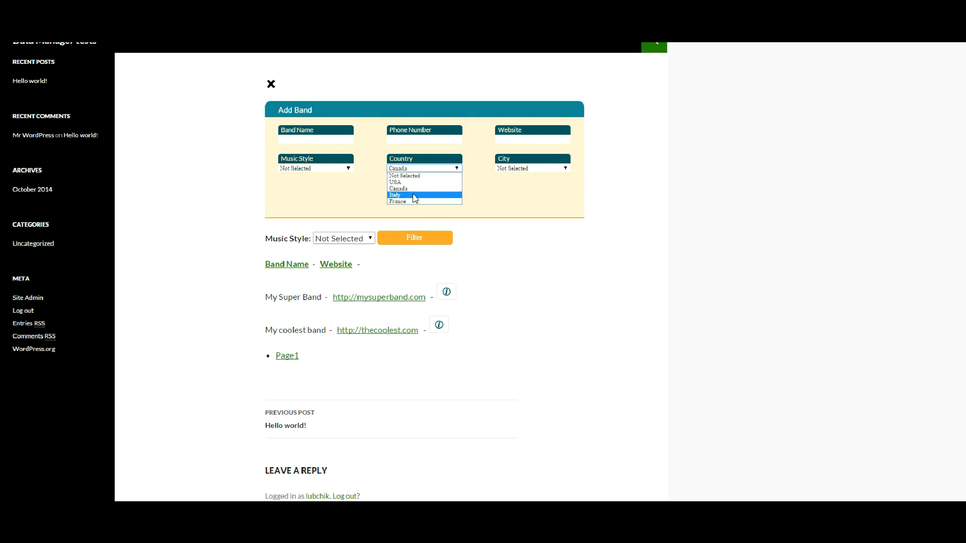
{"action": "left_click", "coordinate": [415, 196]}
{"action": "left_click", "coordinate": [532, 169]}
{"action": "left_click", "coordinate": [531, 170]}
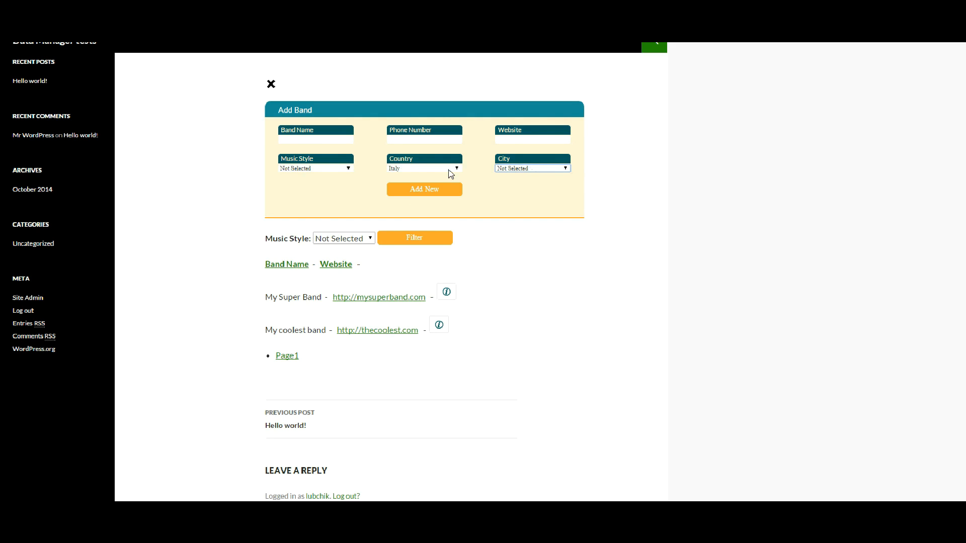
{"action": "left_click", "coordinate": [415, 170]}
{"action": "left_click", "coordinate": [399, 200]}
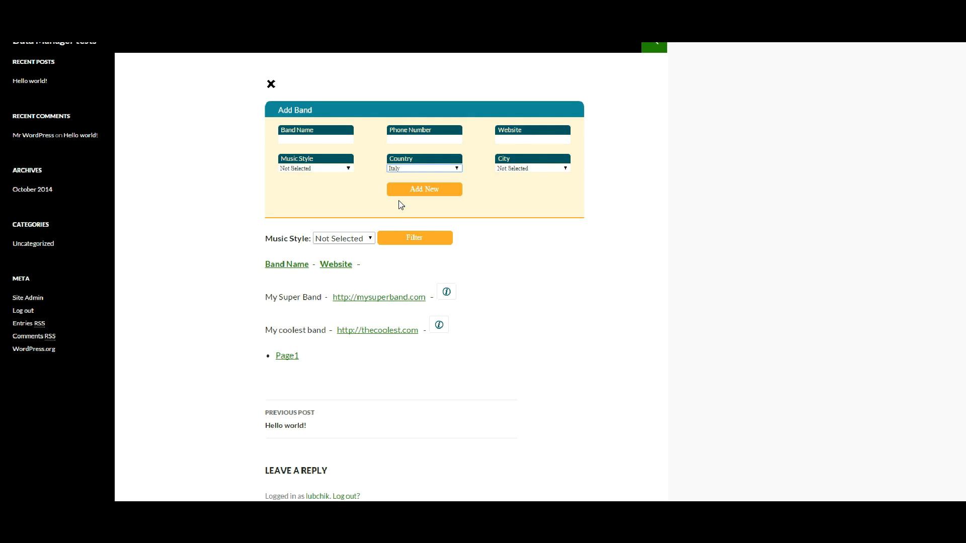
{"action": "left_click", "coordinate": [538, 170]}
{"action": "left_click", "coordinate": [538, 170]}
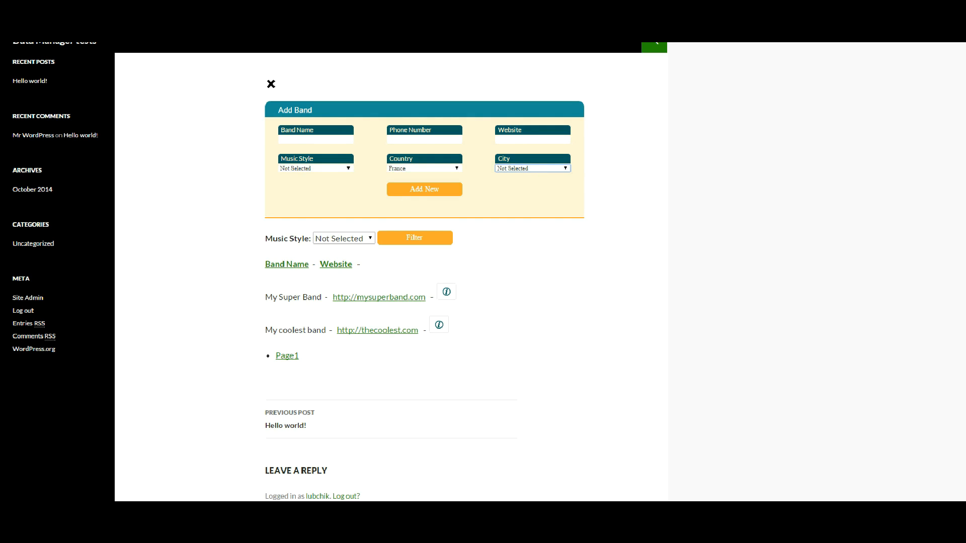